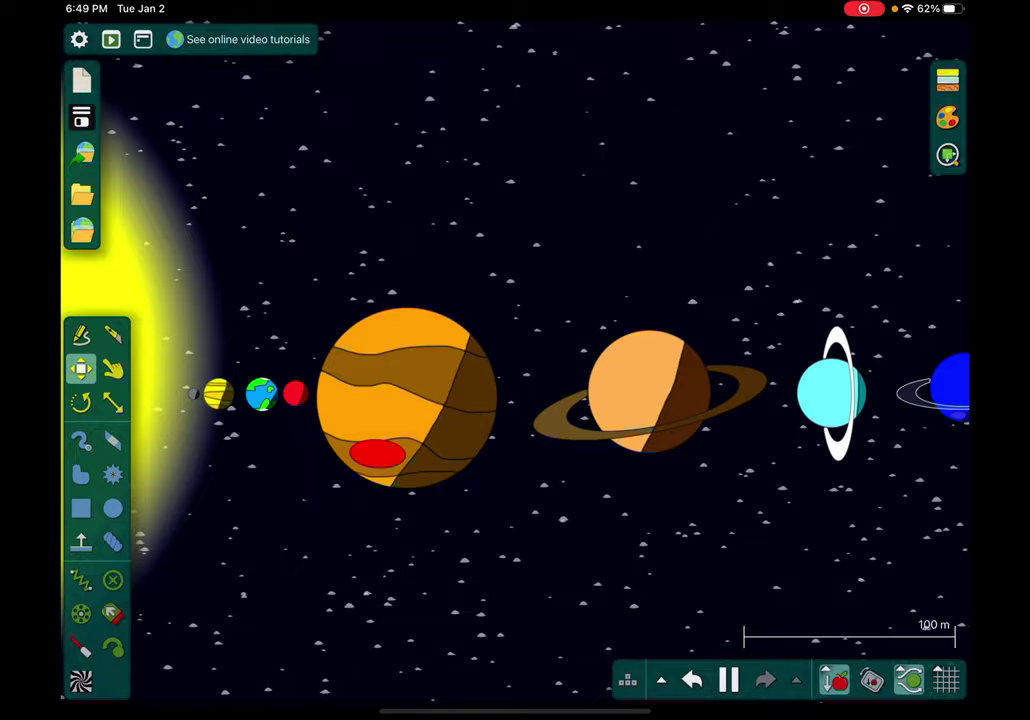
Look around the solar system scene and check the saved-scene browser without loading anything
scroll(400, 400, up, 5)
scroll(400, 400, down, 5)
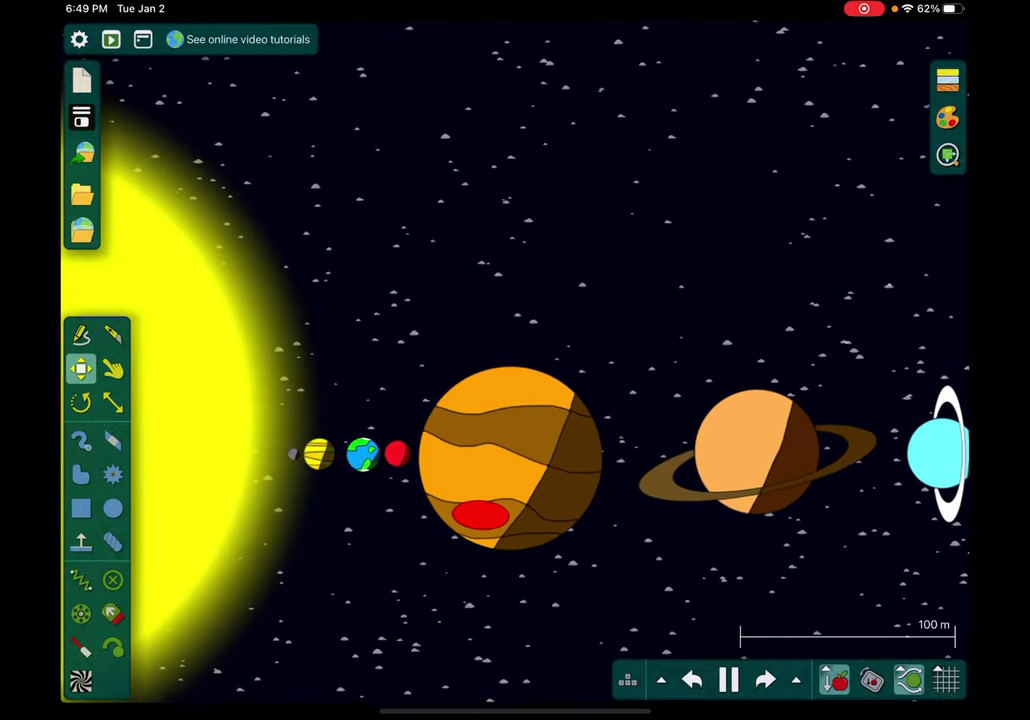
scroll(600, 450, up, 10)
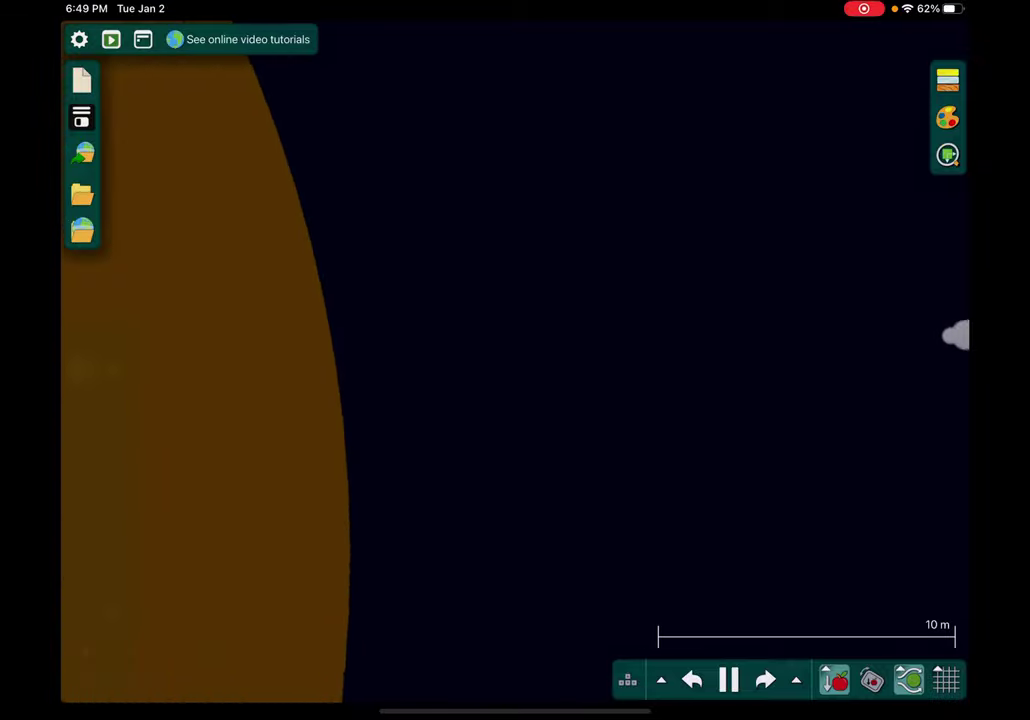
scroll(515, 380, down, 5)
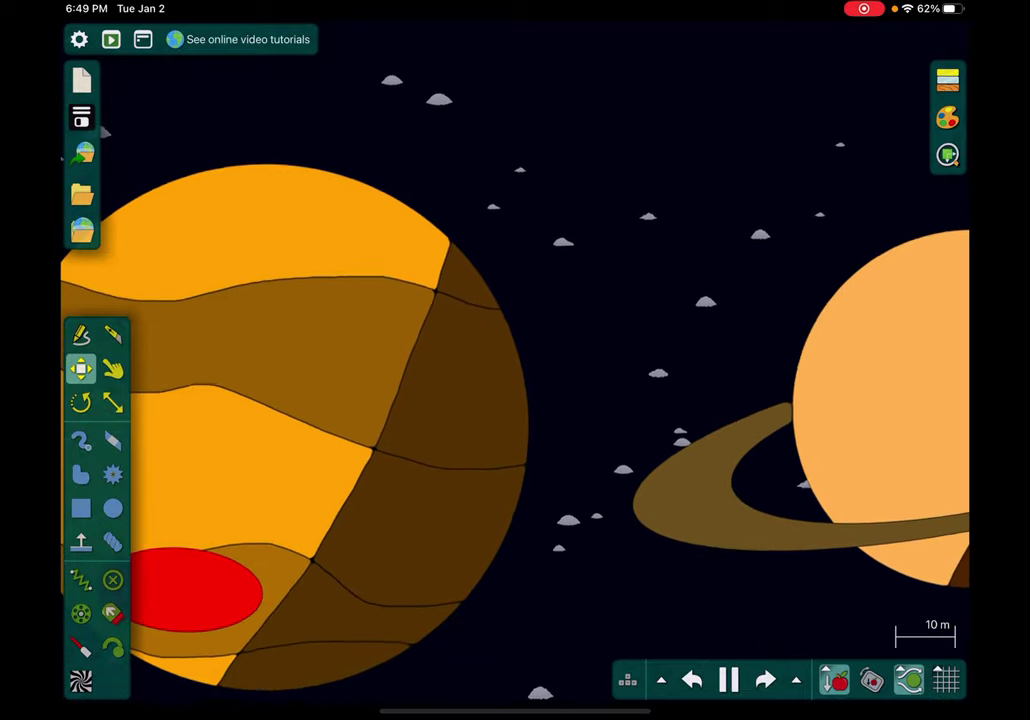
scroll(515, 380, down, 1)
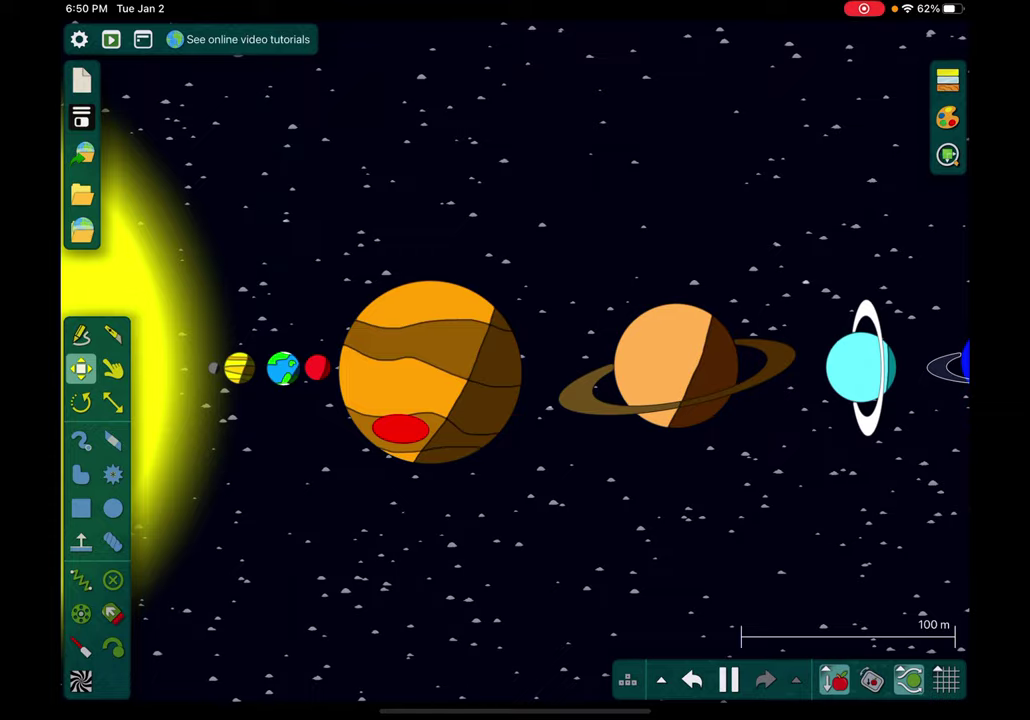
scroll(800, 360, up, 3)
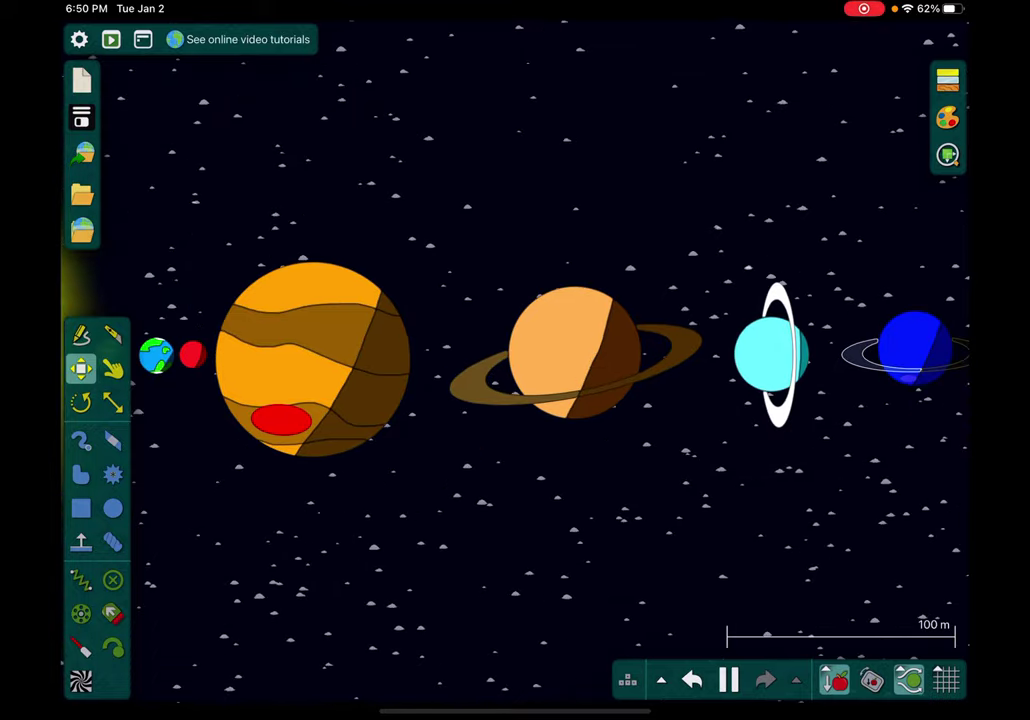
scroll(500, 360, down, 3)
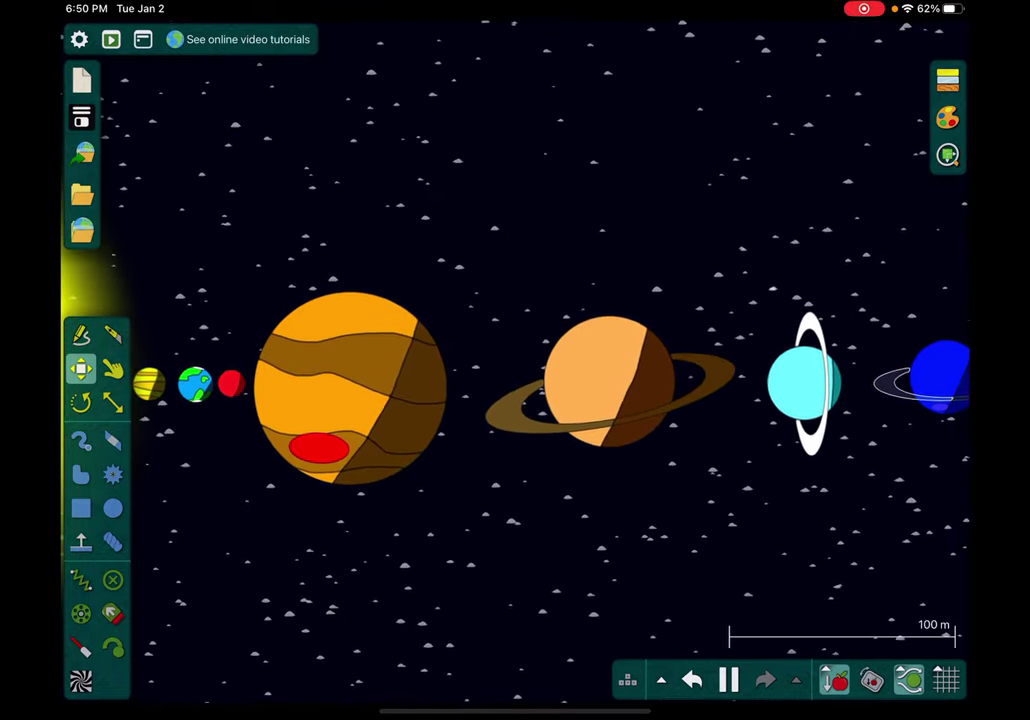
scroll(515, 360, down, 2)
scroll(515, 360, left, 2)
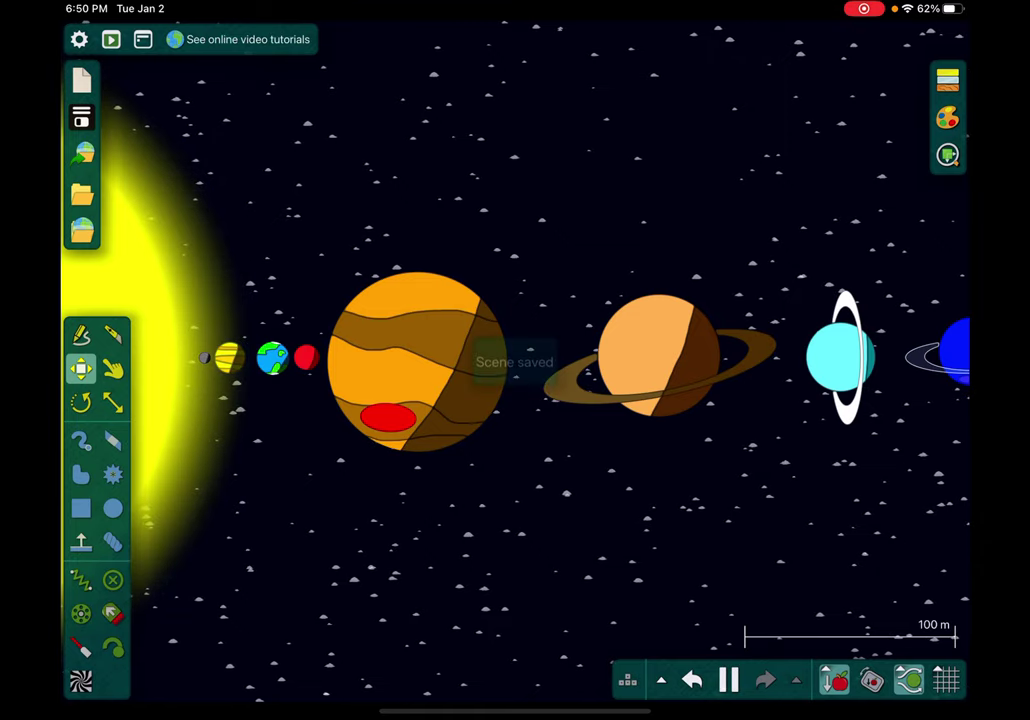
click(82, 193)
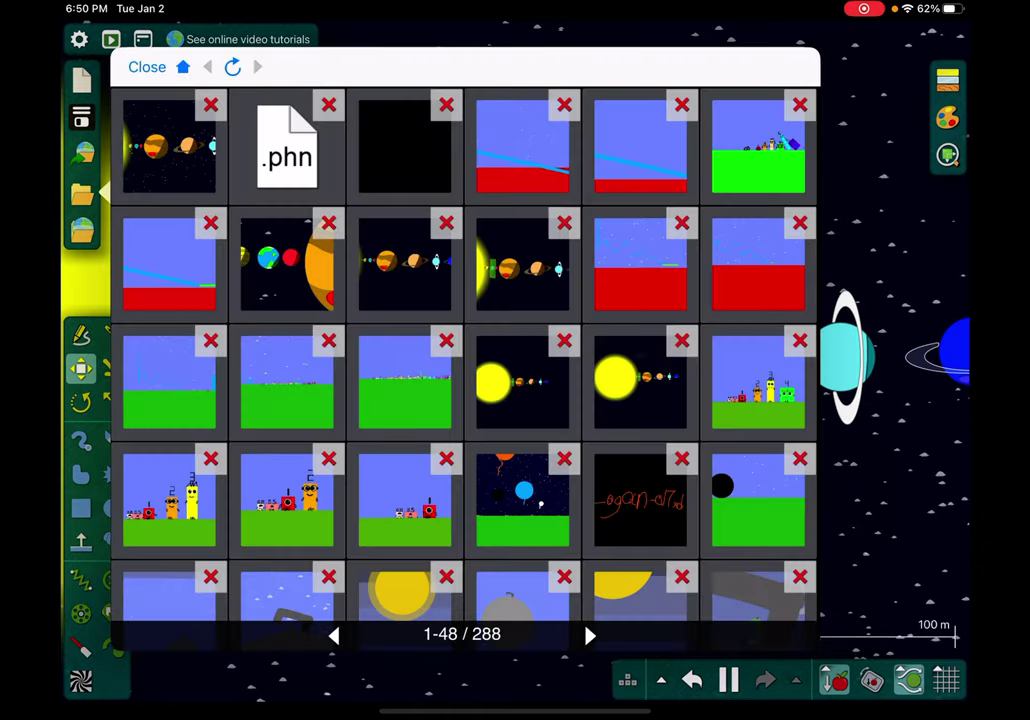
click(147, 67)
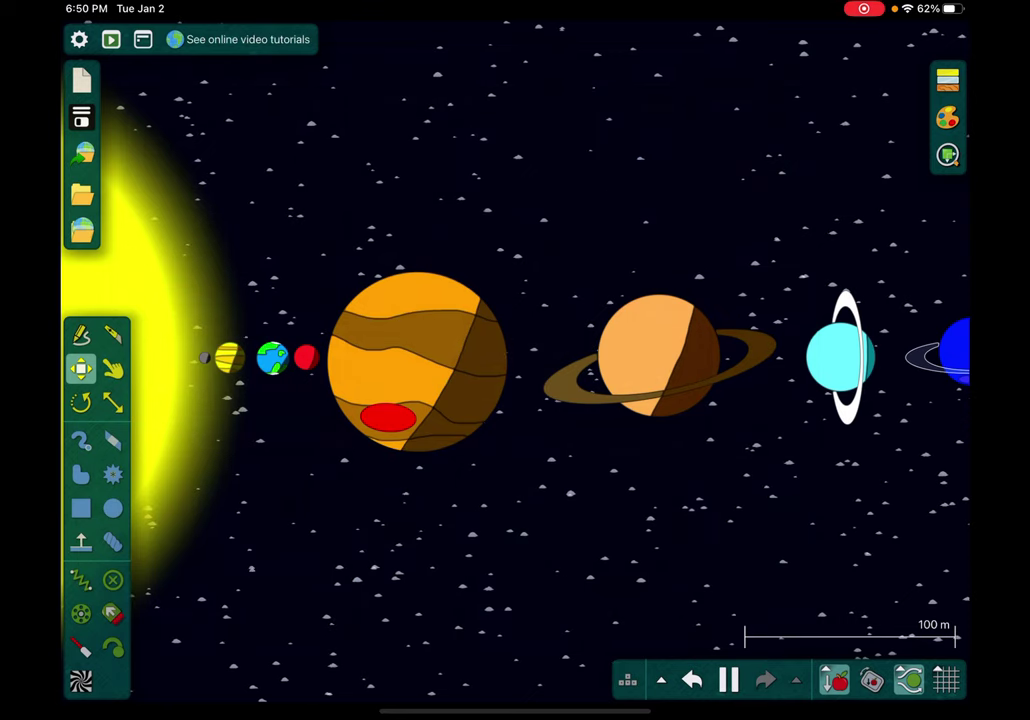
Set the sketch brush to 5.0 m, draw test strokes above the inner planets, then undo them
click(113, 369)
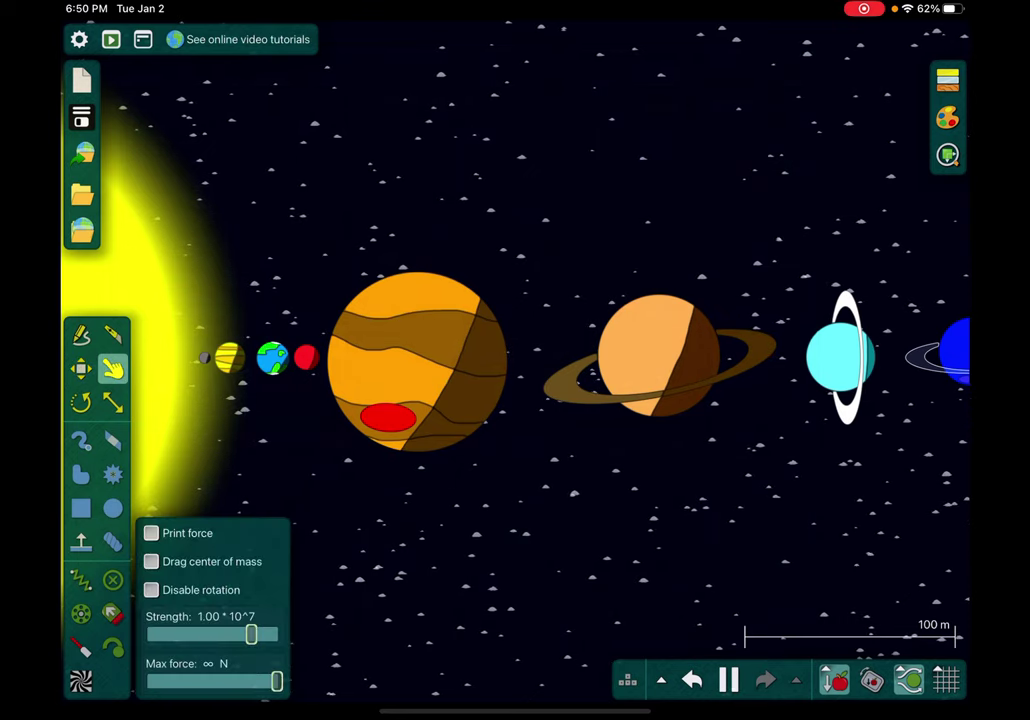
click(81, 440)
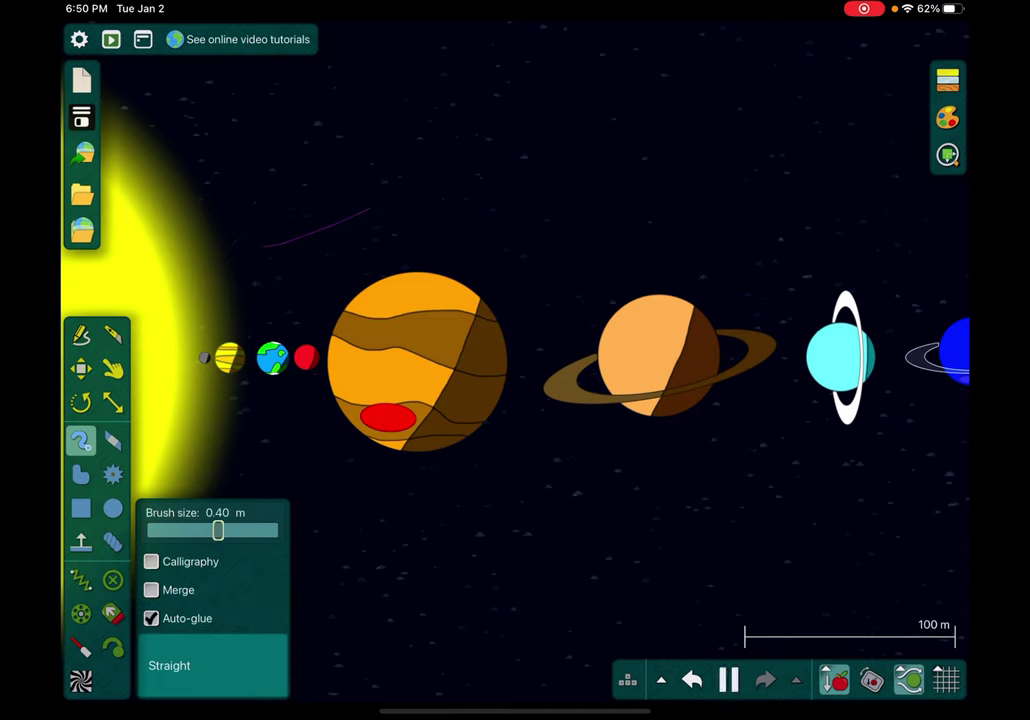
key(ctrl+z)
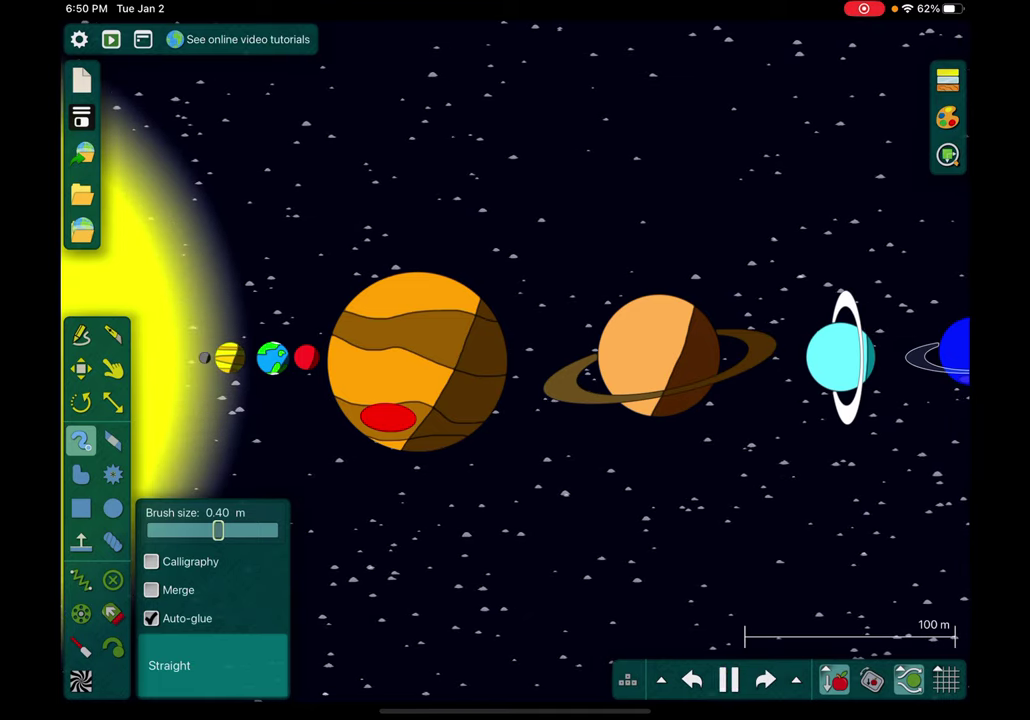
drag(218, 530, 277, 530)
drag(335, 224, 274, 262)
drag(318, 195, 290, 212)
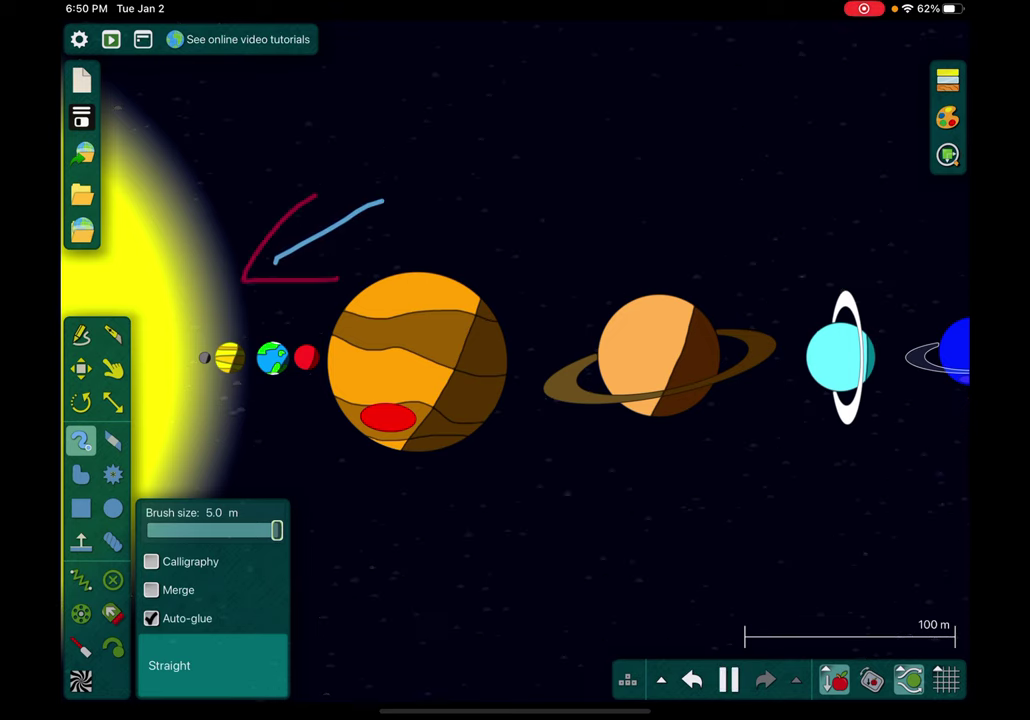
key(ctrl+z)
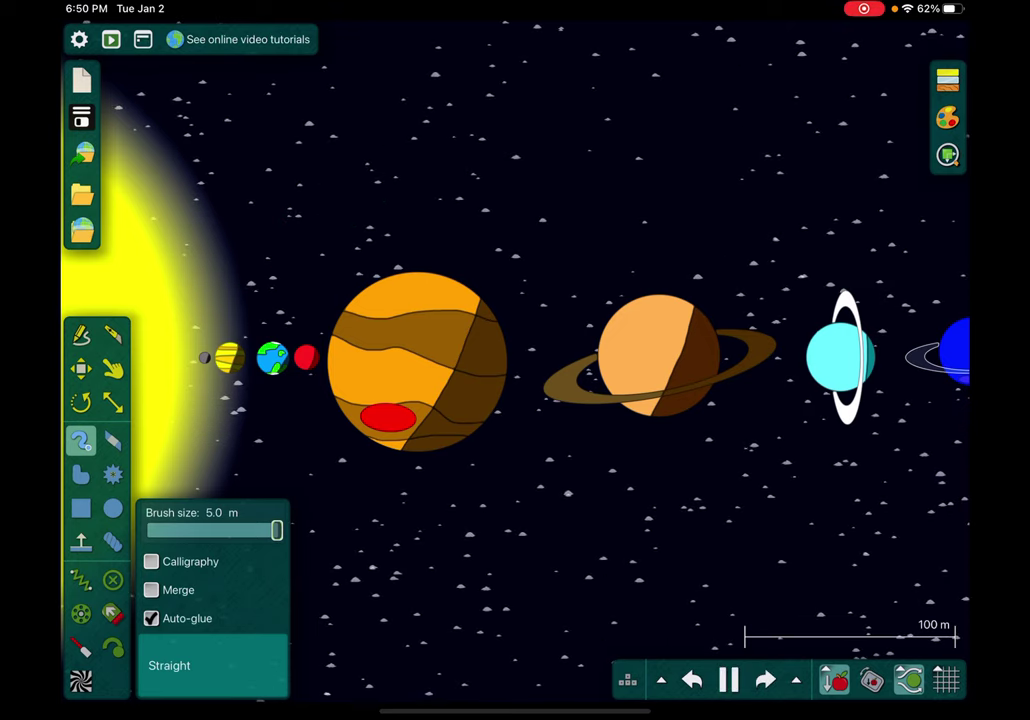
Draw test strokes near Neptune, undo them, and return to the Drag tool
drag(897, 233, 938, 258)
click(728, 680)
drag(942, 197, 912, 268)
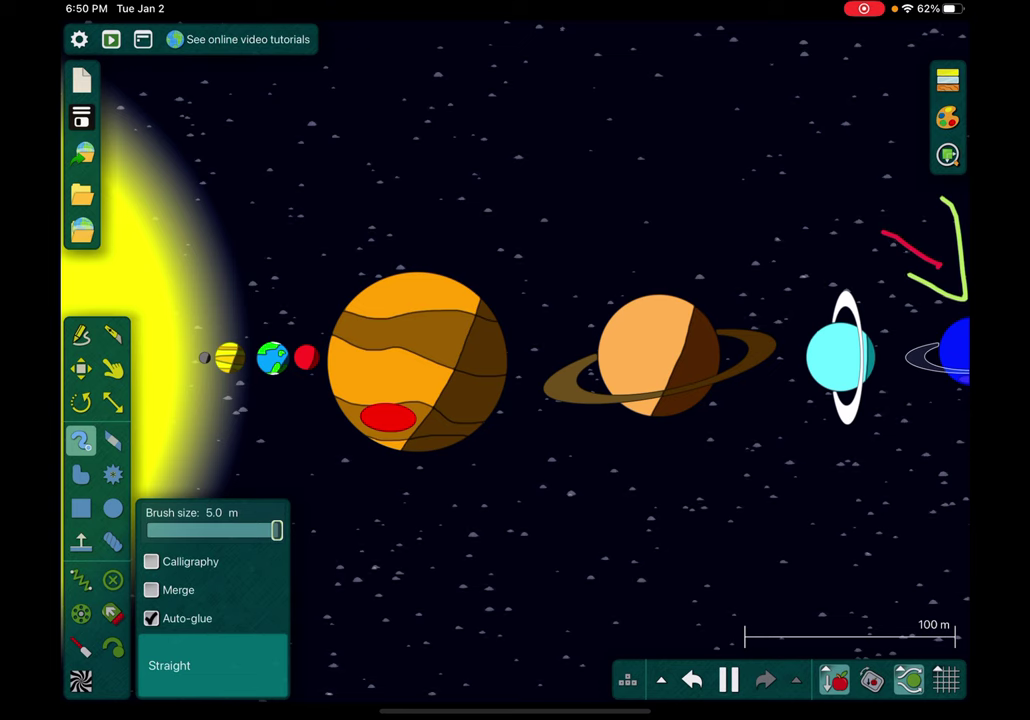
key(ctrl+z)
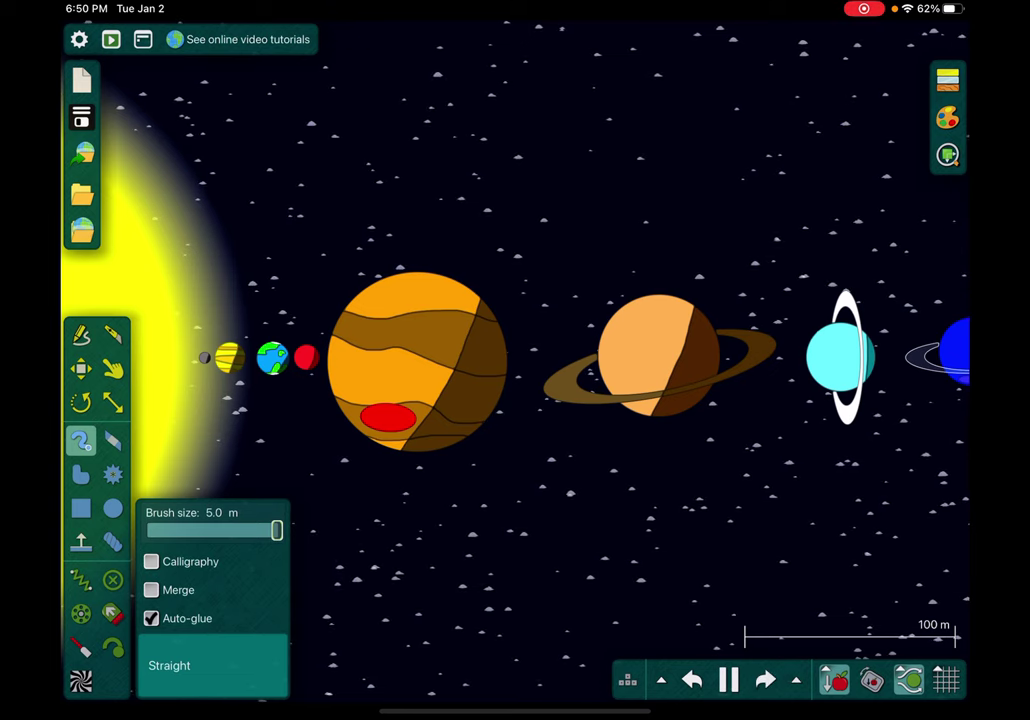
click(113, 368)
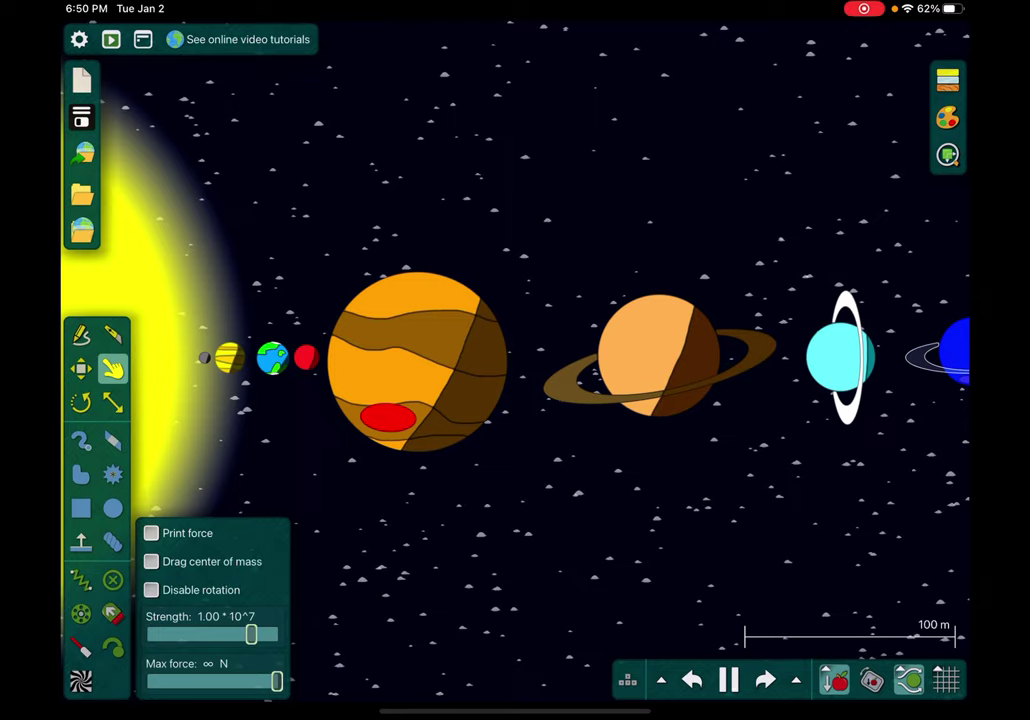
Recolour the Sun pale cyan with hue 190° and saturation 41%
scroll(272, 357, up, 5)
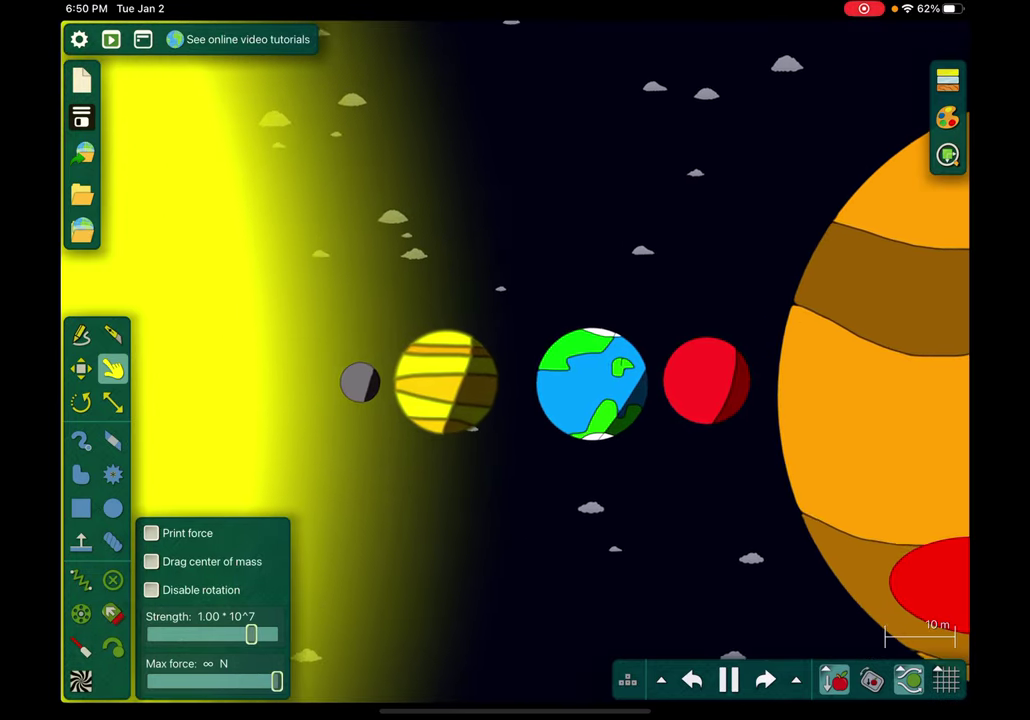
right_click(200, 250)
click(236, 485)
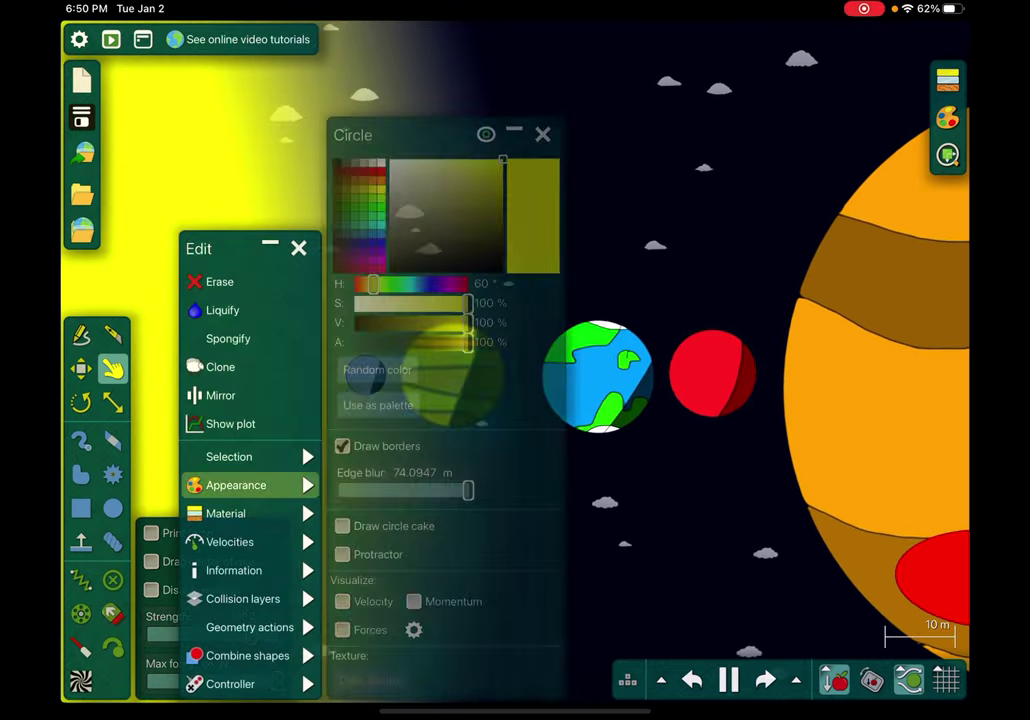
mouse_move(372, 284)
mouse_down()
mouse_move(417, 284)
mouse_move(402, 303)
mouse_up()
click(620, 250)
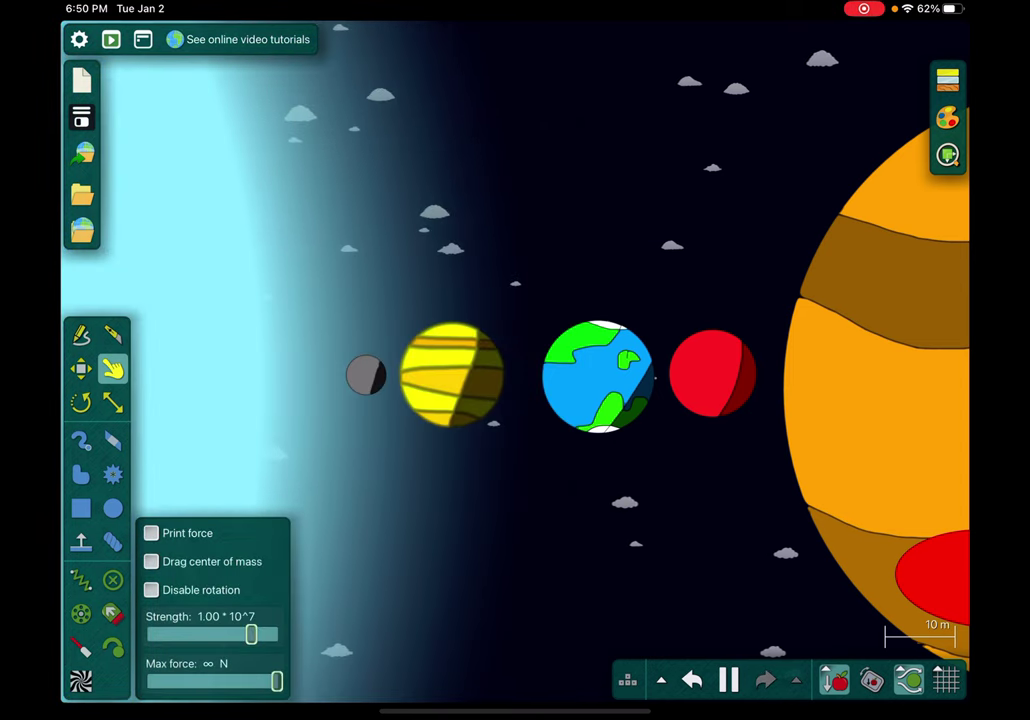
Box-select all of Earth's shapes and set their hue to 40° orange
scroll(711, 390, up, 5)
click(81, 369)
mouse_move(460, 552)
mouse_down()
mouse_move(461, 92)
mouse_move(633, 35)
mouse_up()
drag(619, 552, 333, 117)
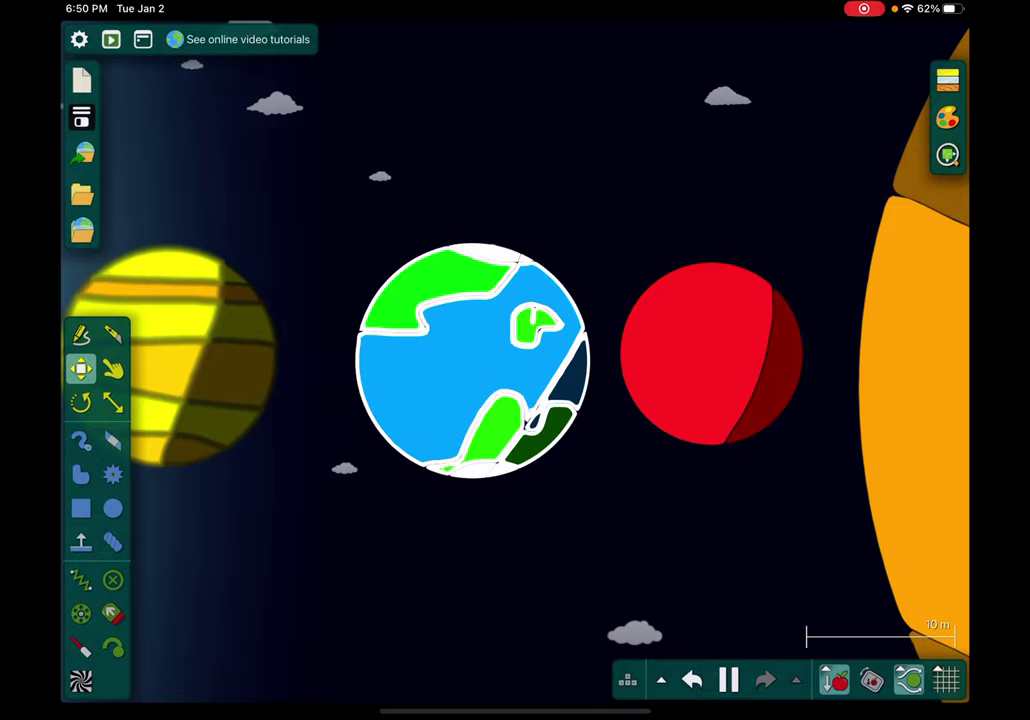
click(415, 300)
click(465, 513)
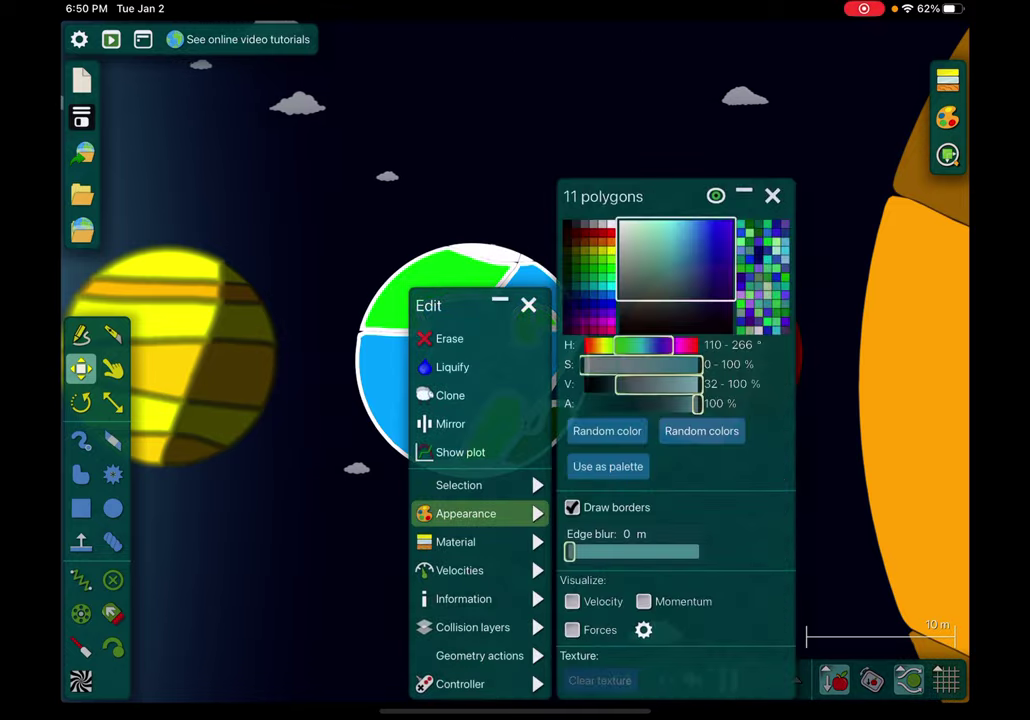
click(597, 344)
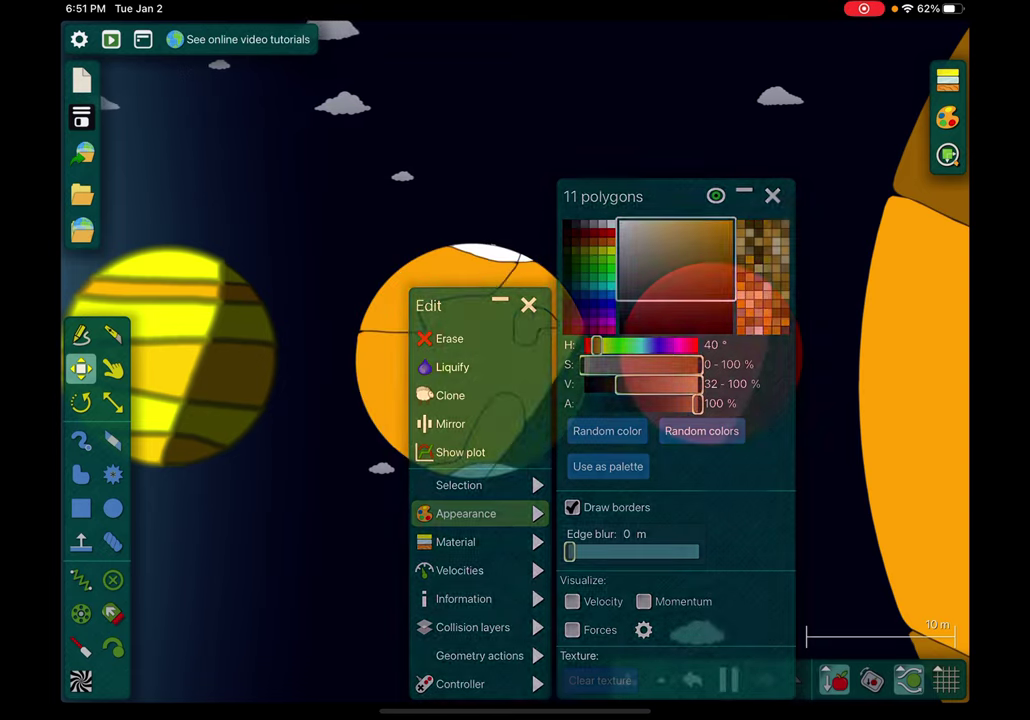
key(Escape)
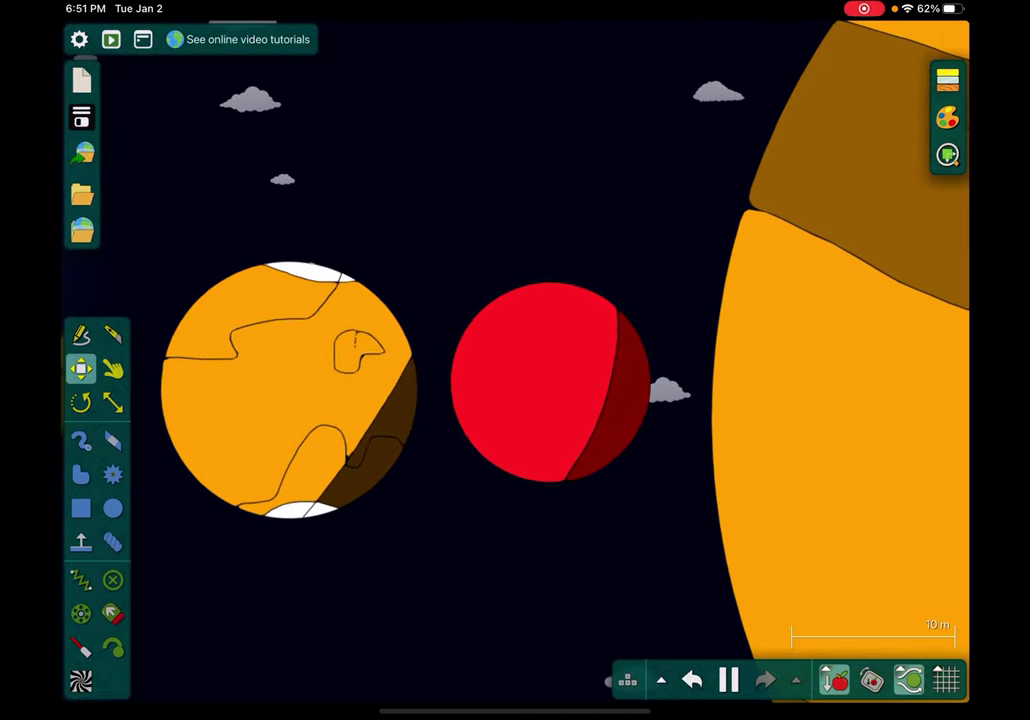
Cut a piece from the red planet's upper left and make it light blue
click(112, 334)
mouse_move(437, 241)
mouse_down()
mouse_move(517, 329)
mouse_move(586, 214)
mouse_up()
click(500, 312)
click(559, 485)
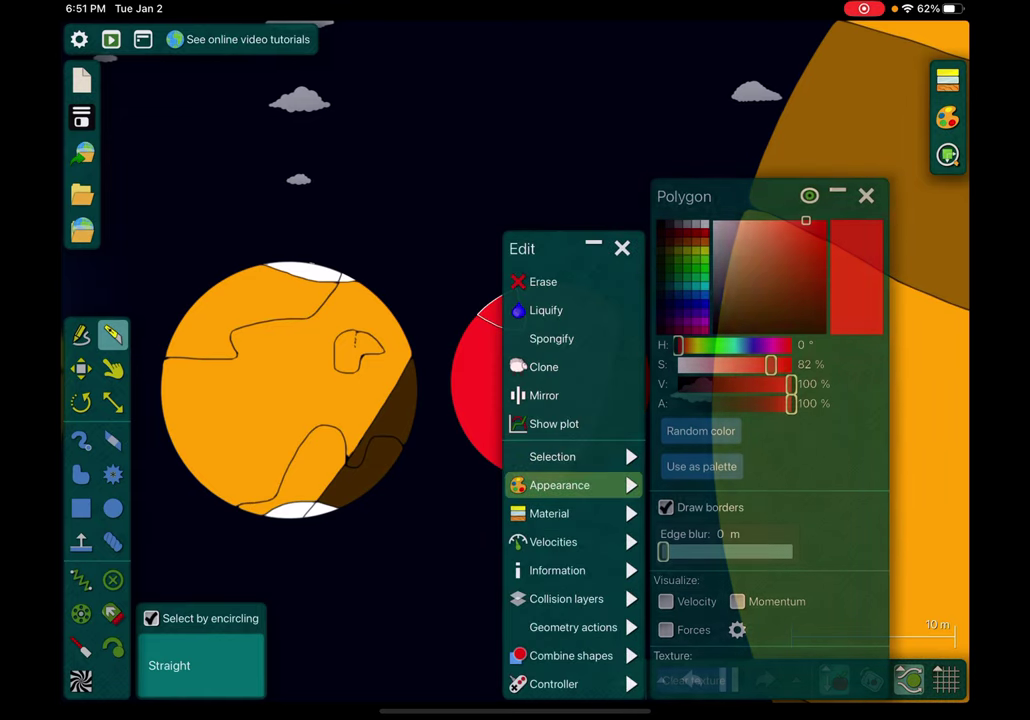
click(728, 344)
mouse_move(728, 344)
mouse_down()
mouse_move(716, 344)
mouse_move(739, 344)
mouse_up()
Cut a second piece from the red planet's lower left and turn it cyan
drag(458, 455, 430, 517)
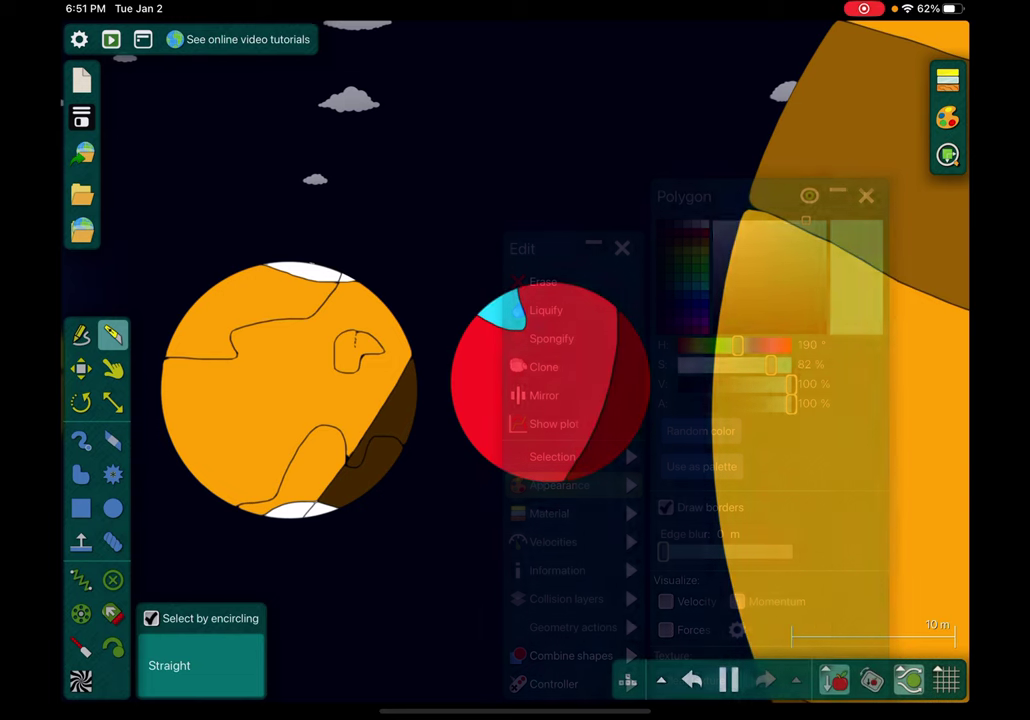
click(495, 425)
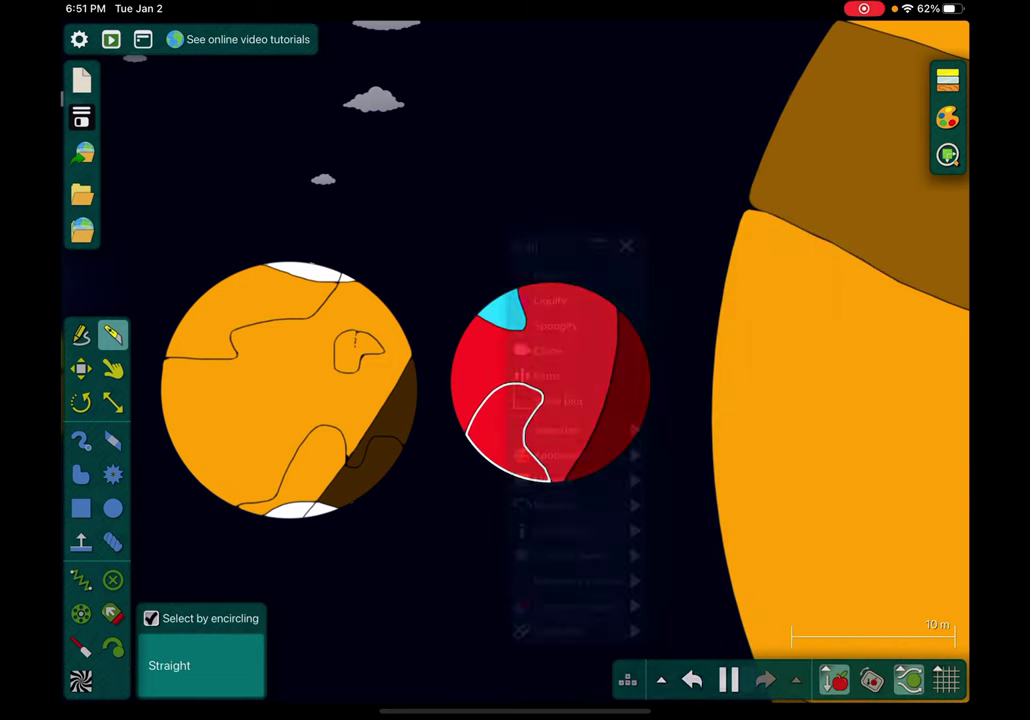
click(563, 485)
drag(682, 344, 743, 344)
click(430, 580)
Zoom to bring the cyan star, inner planets and Jupiter into view
scroll(550, 383, up, 10)
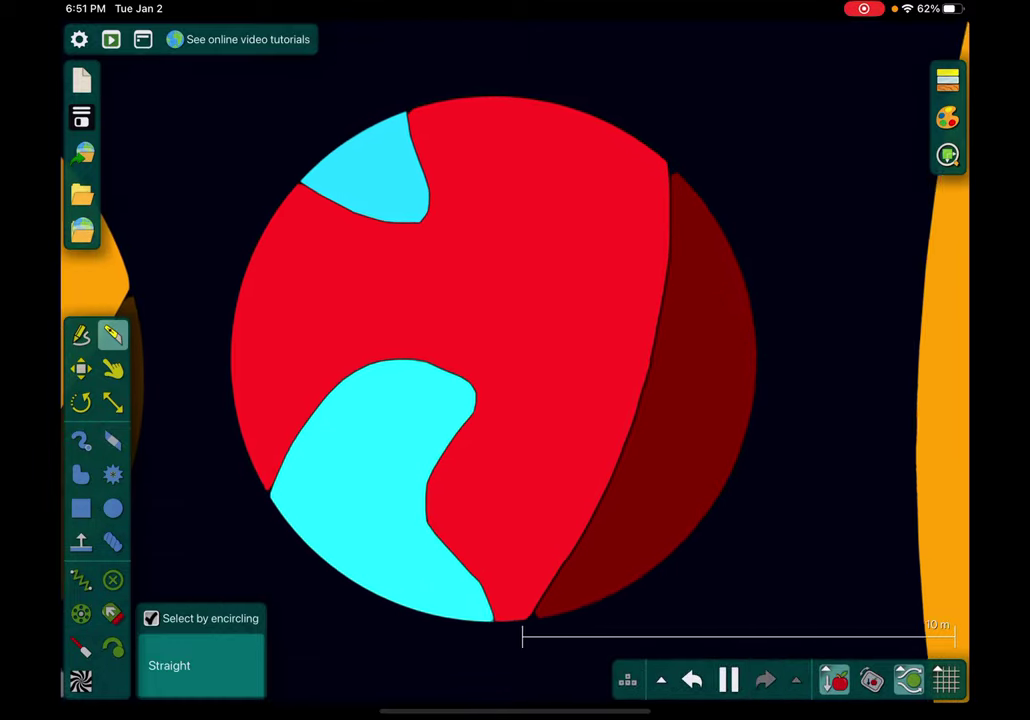
scroll(515, 360, up, 10)
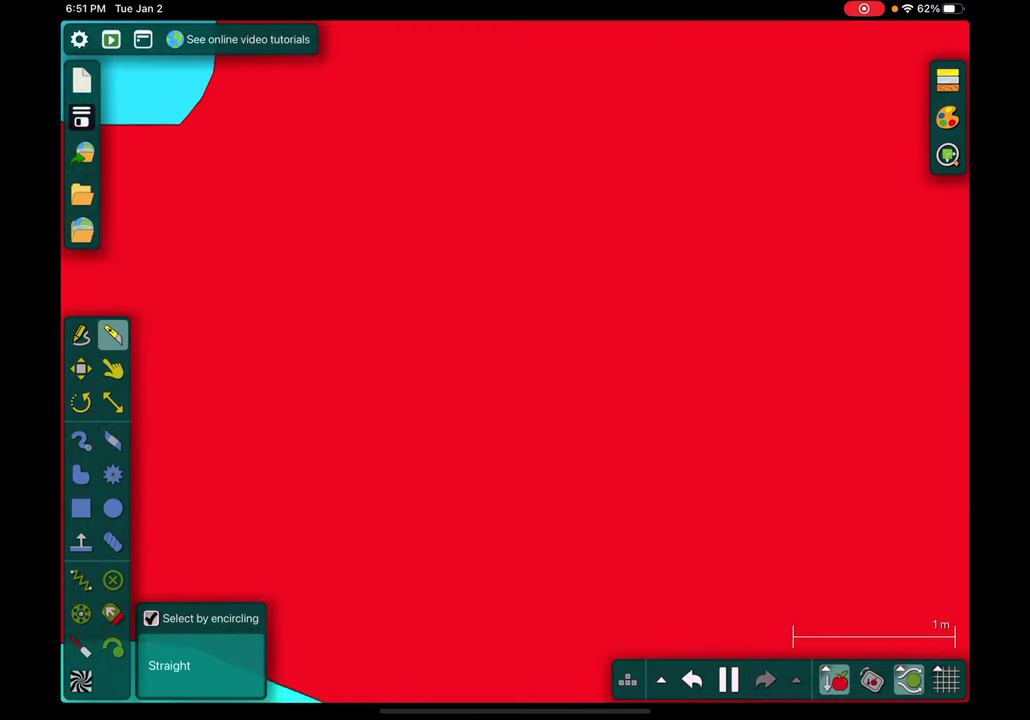
scroll(515, 360, down, 15)
scroll(515, 300, up, 2)
scroll(515, 300, down, 4)
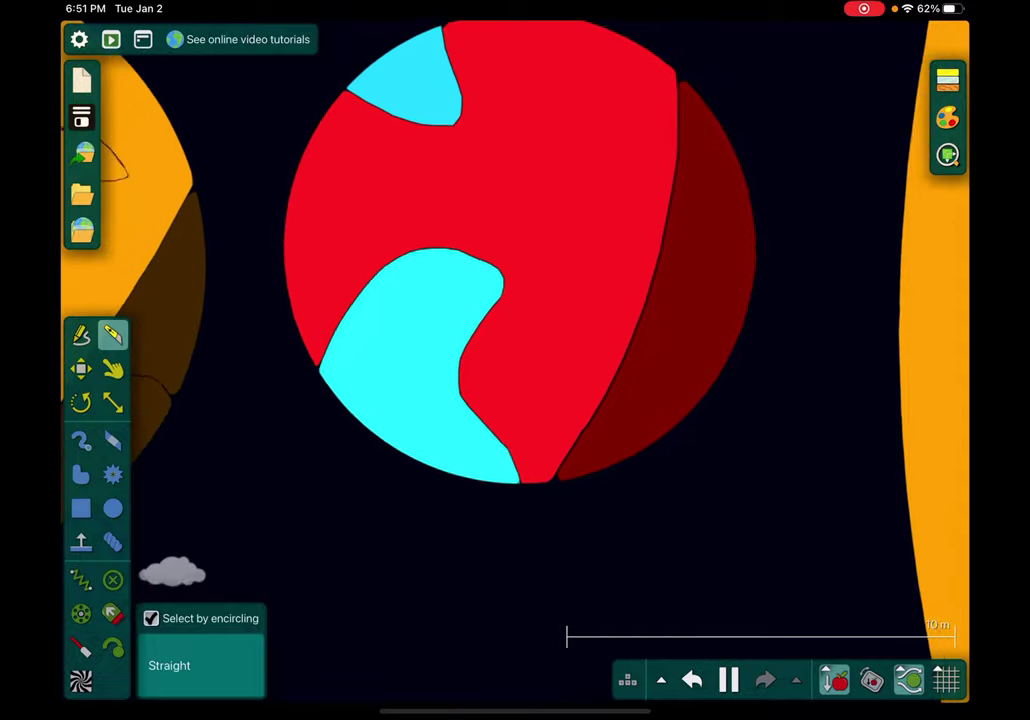
scroll(515, 360, down, 10)
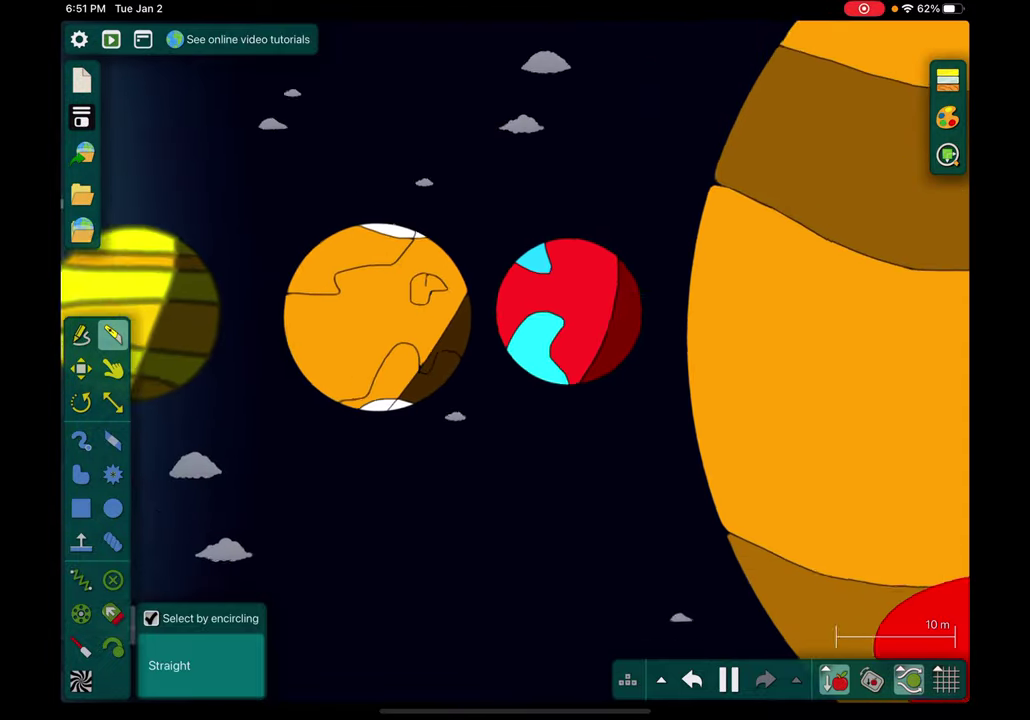
scroll(515, 360, down, 6)
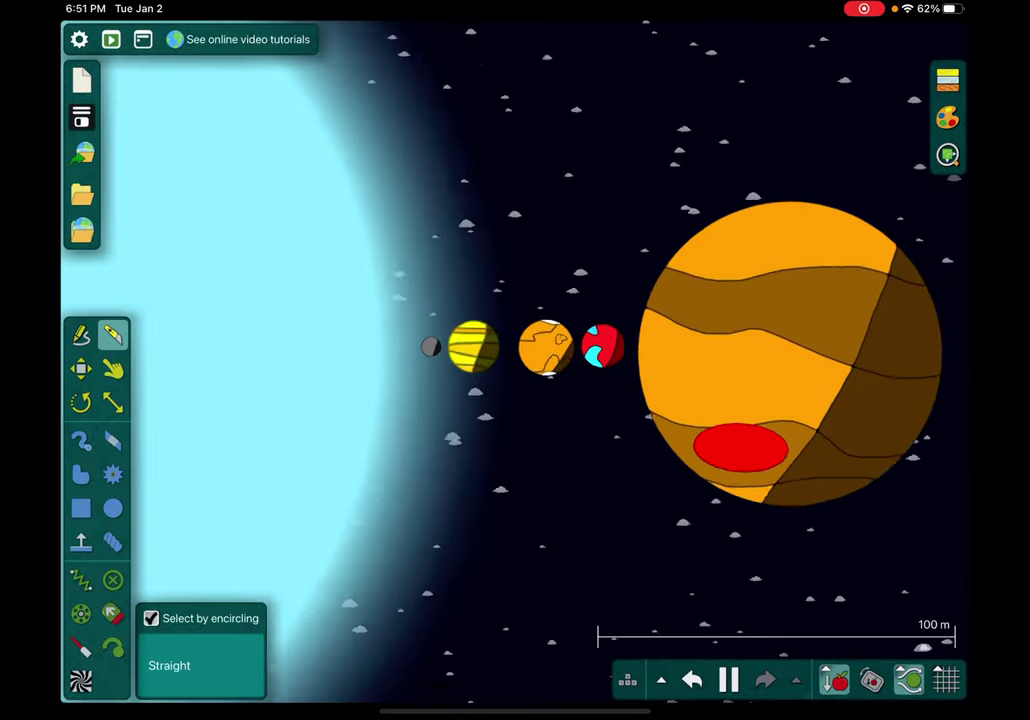
scroll(515, 360, up, 3)
Change the star's hue from 190° to 20°, giving it a full-saturation orange-red glow
click(113, 508)
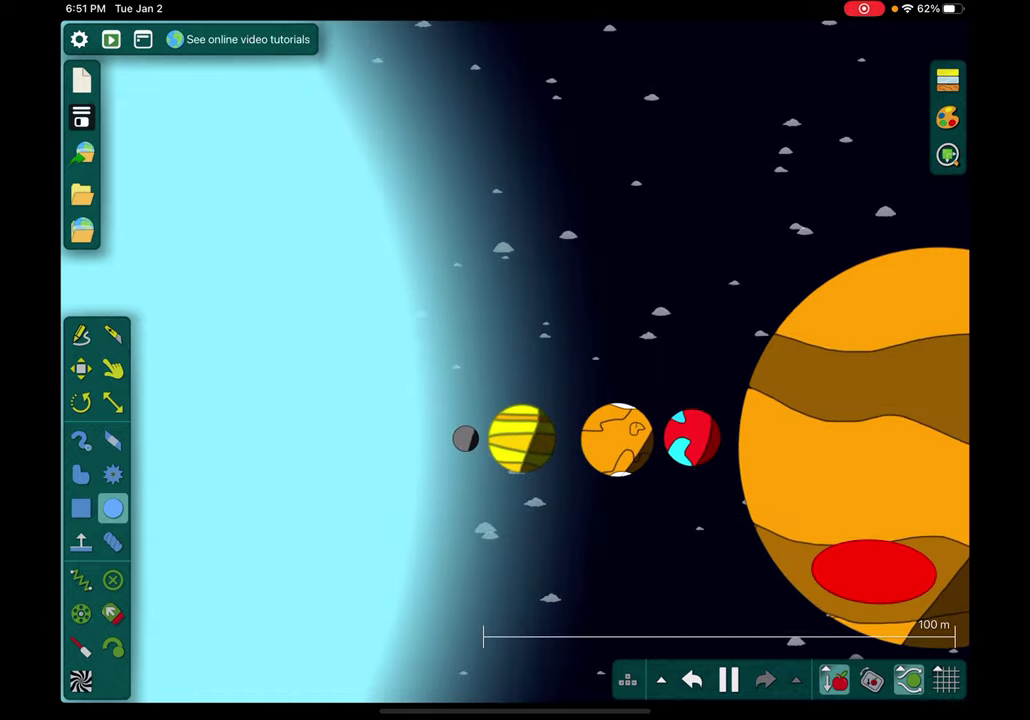
scroll(595, 415, up, 10)
scroll(536, 509, up, 15)
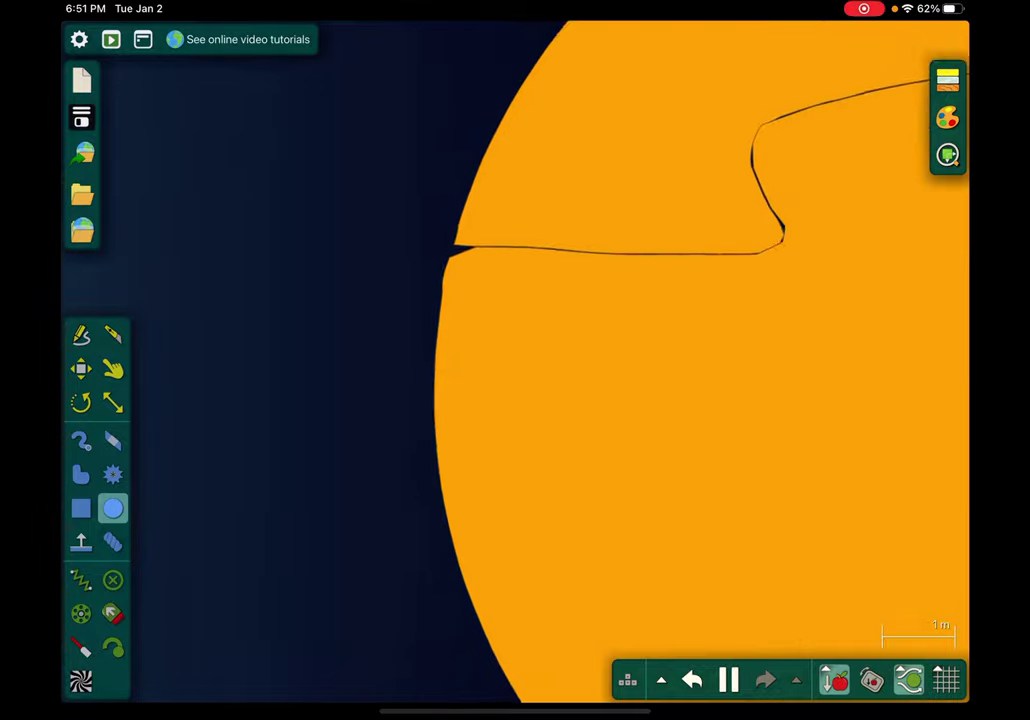
scroll(585, 400, down, 15)
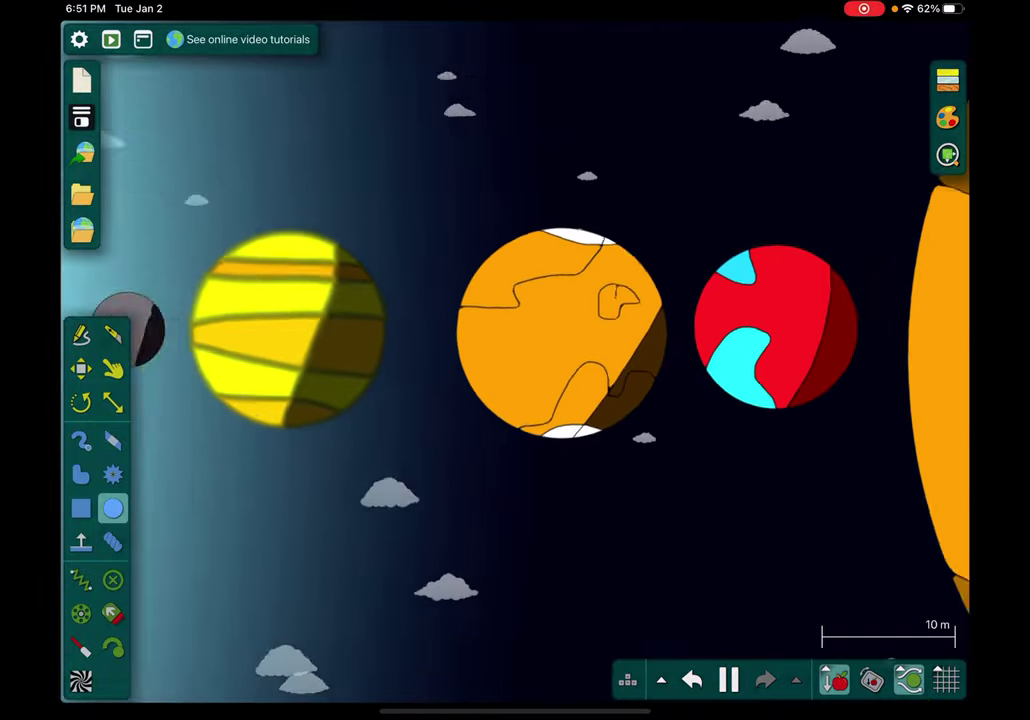
scroll(515, 390, left, 5)
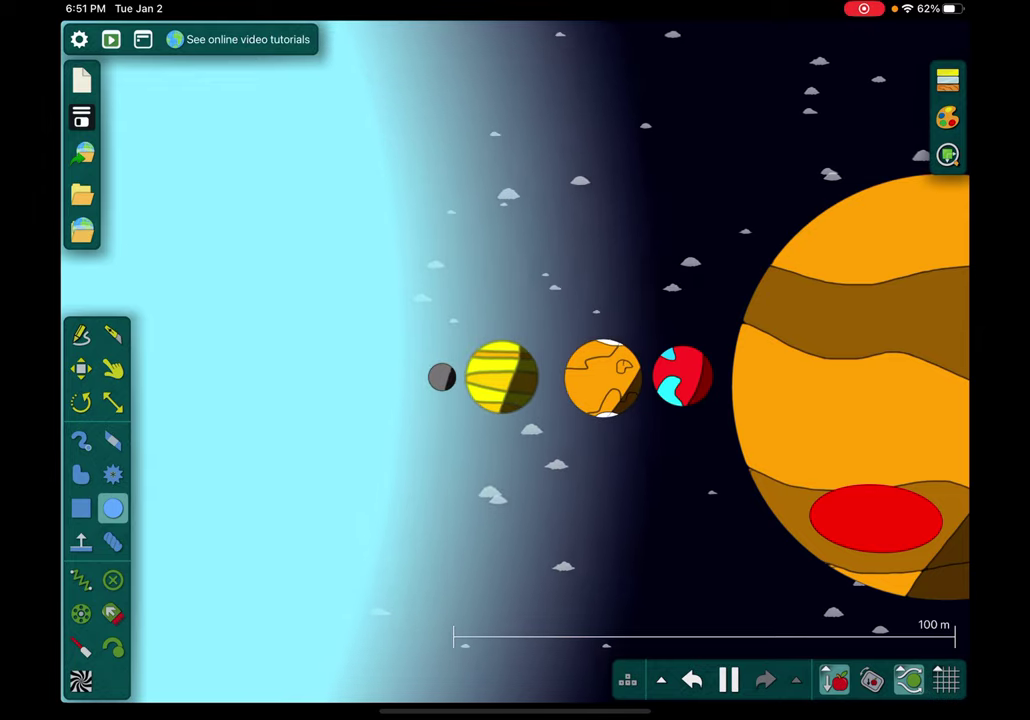
right_click(185, 250)
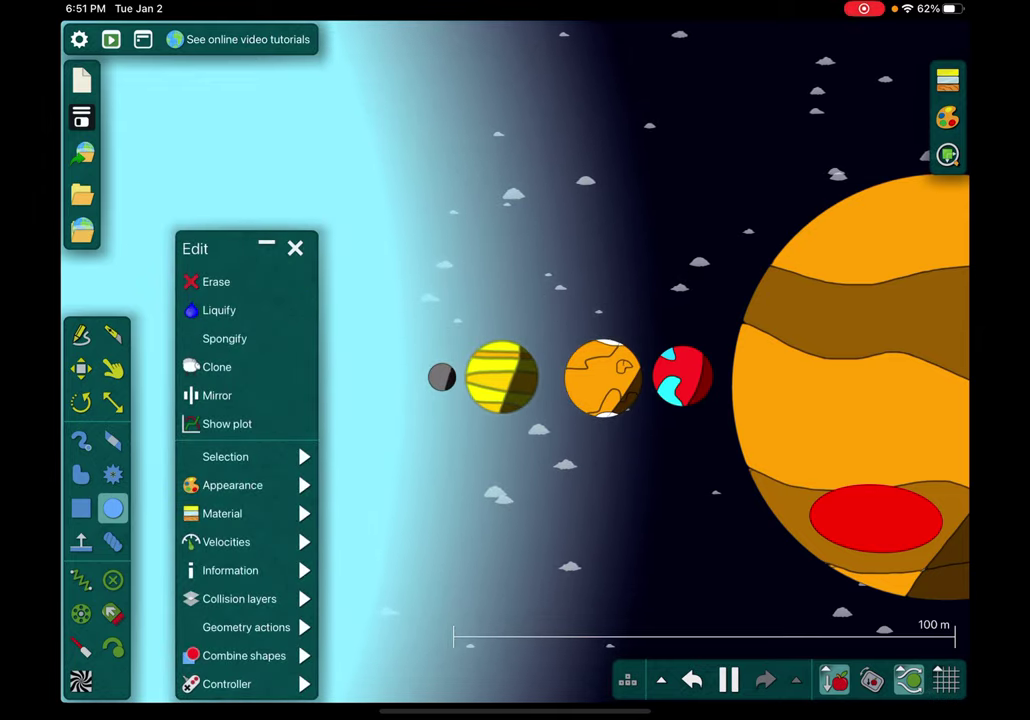
click(232, 485)
mouse_move(410, 284)
mouse_down()
mouse_move(351, 284)
mouse_move(464, 303)
mouse_up()
drag(351, 284, 357, 284)
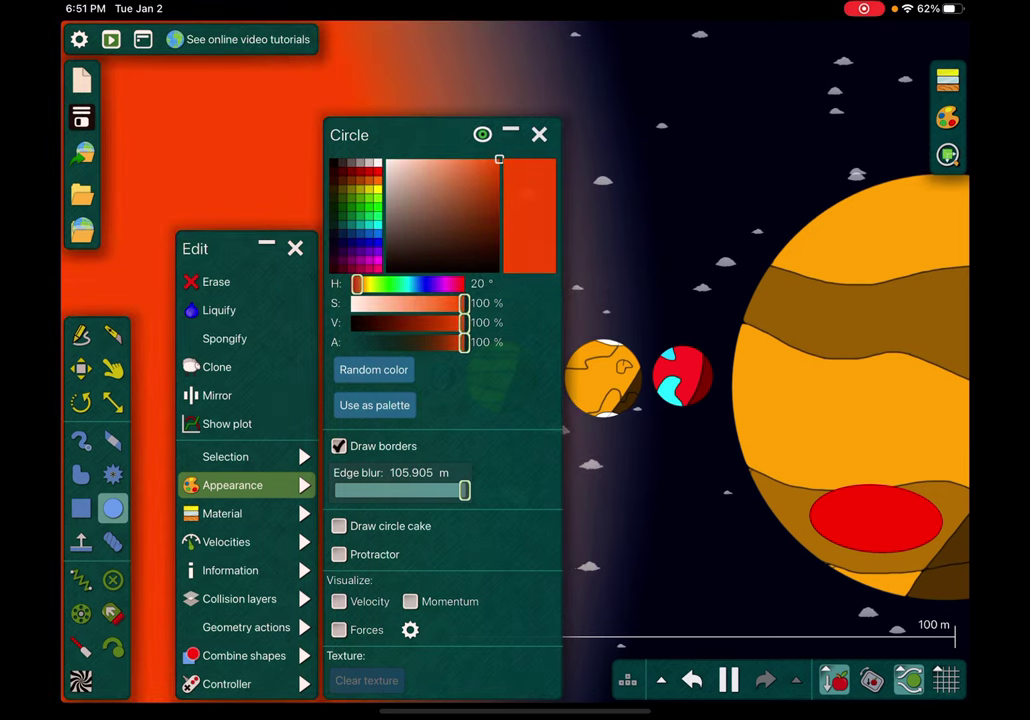
Box-select the planet's four red and cyan polygons and recolour them uniform orange
key(Escape)
scroll(700, 385, up, 10)
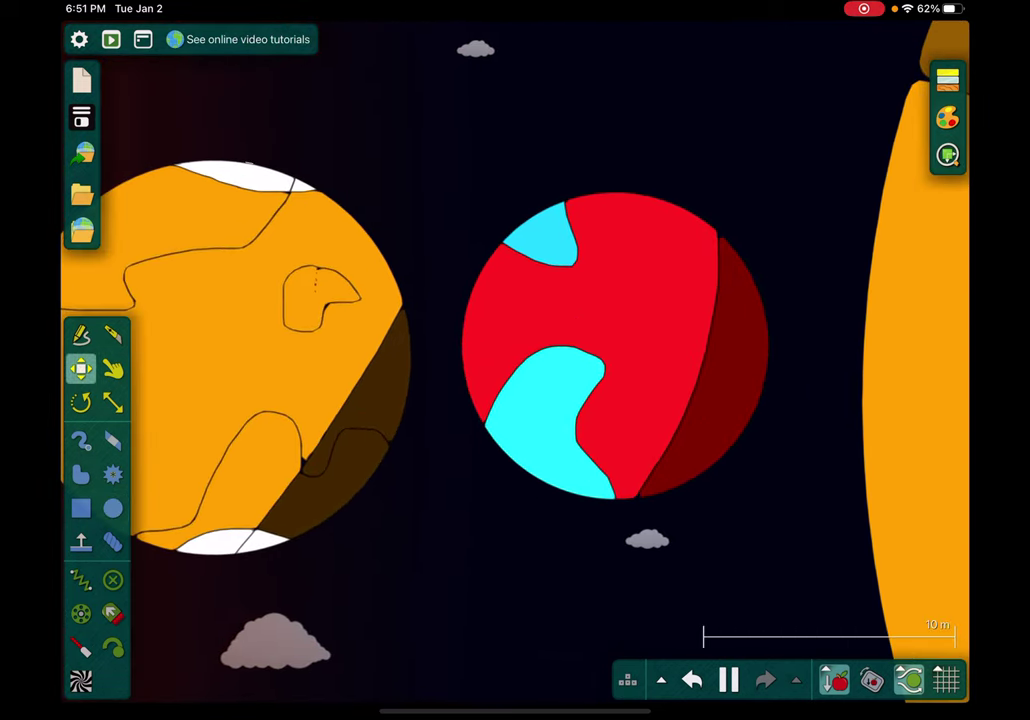
drag(538, 108, 795, 418)
click(568, 268)
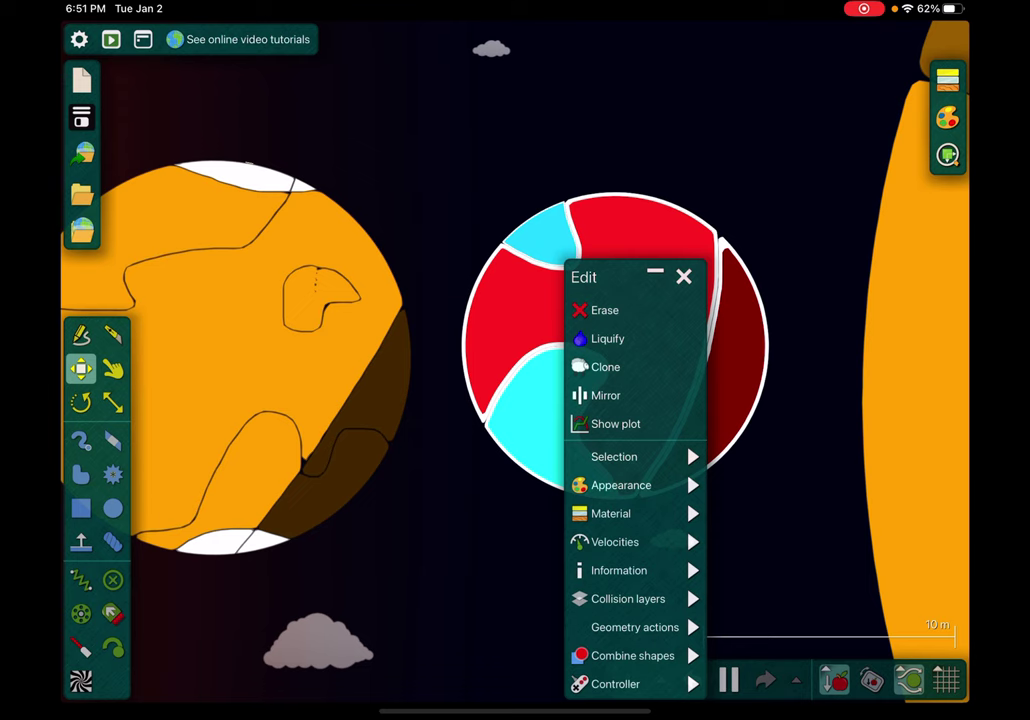
click(620, 485)
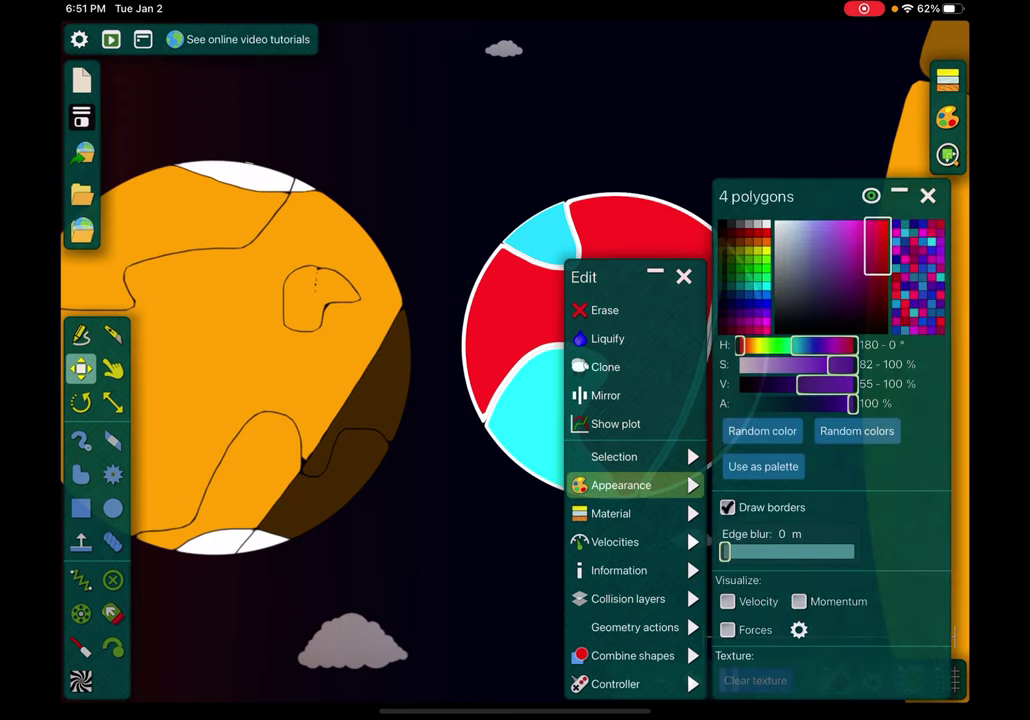
click(748, 344)
click(552, 516)
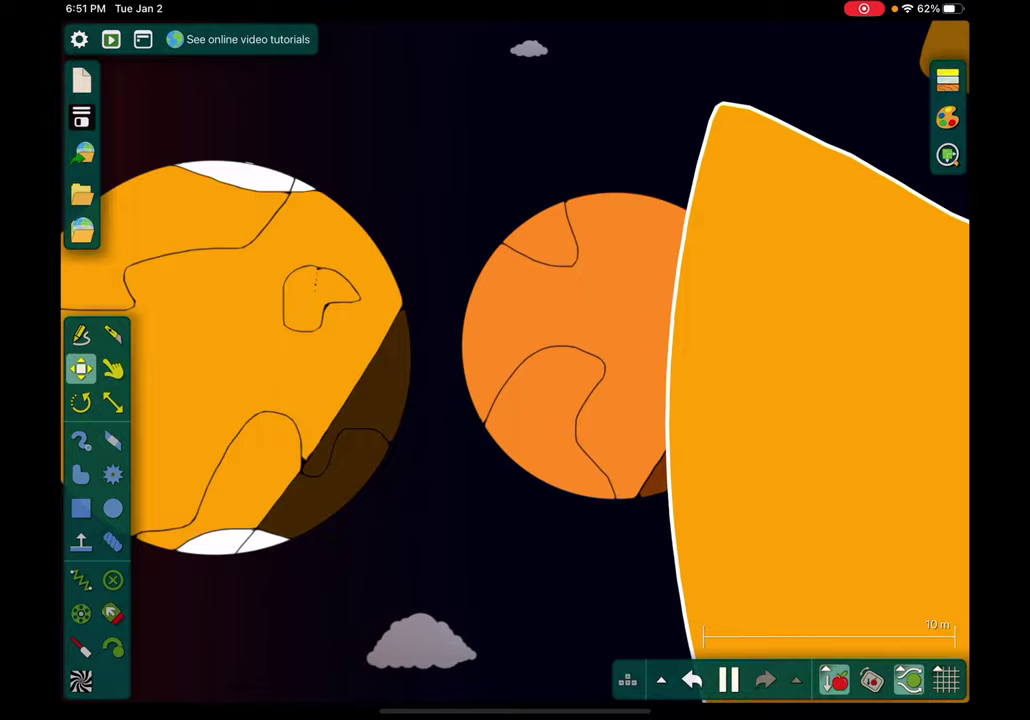
Pan toward the outer planets and set new rectangles to pale green: hue 130°, saturation 40%, auto-glued
scroll(746, 158, down, 10)
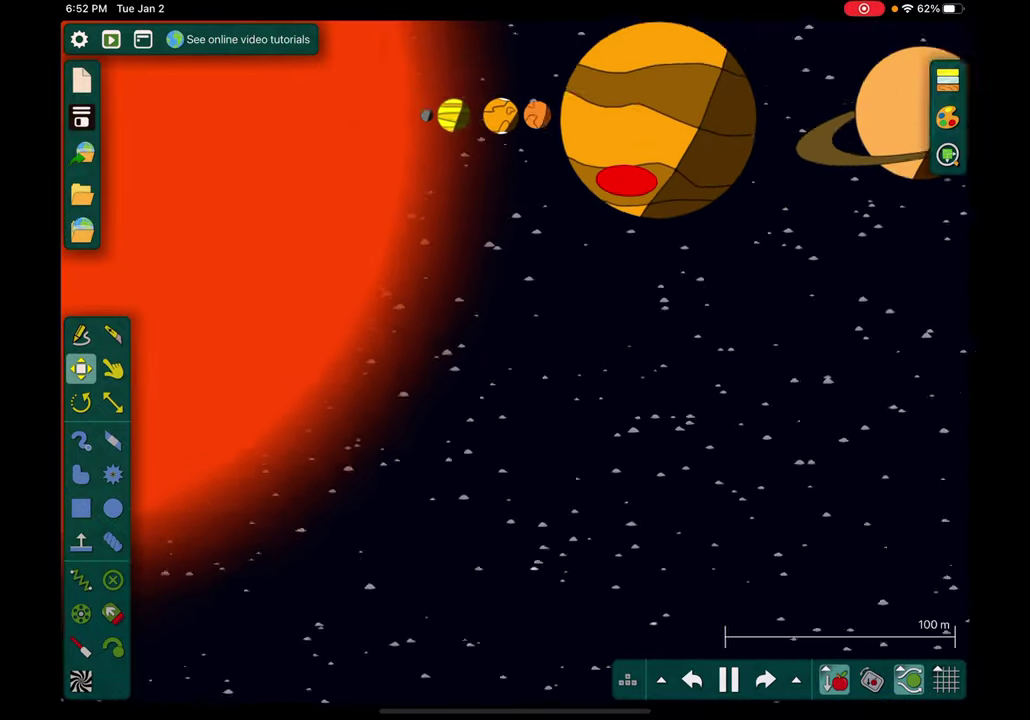
click(113, 369)
drag(700, 450, 455, 450)
click(81, 439)
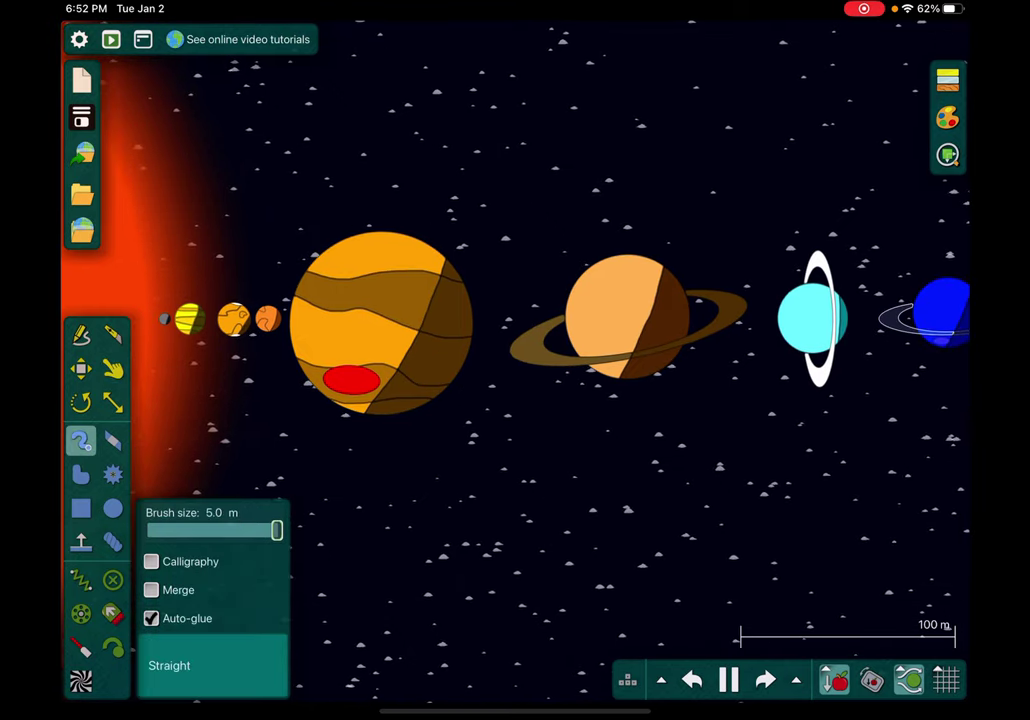
click(81, 508)
click(947, 118)
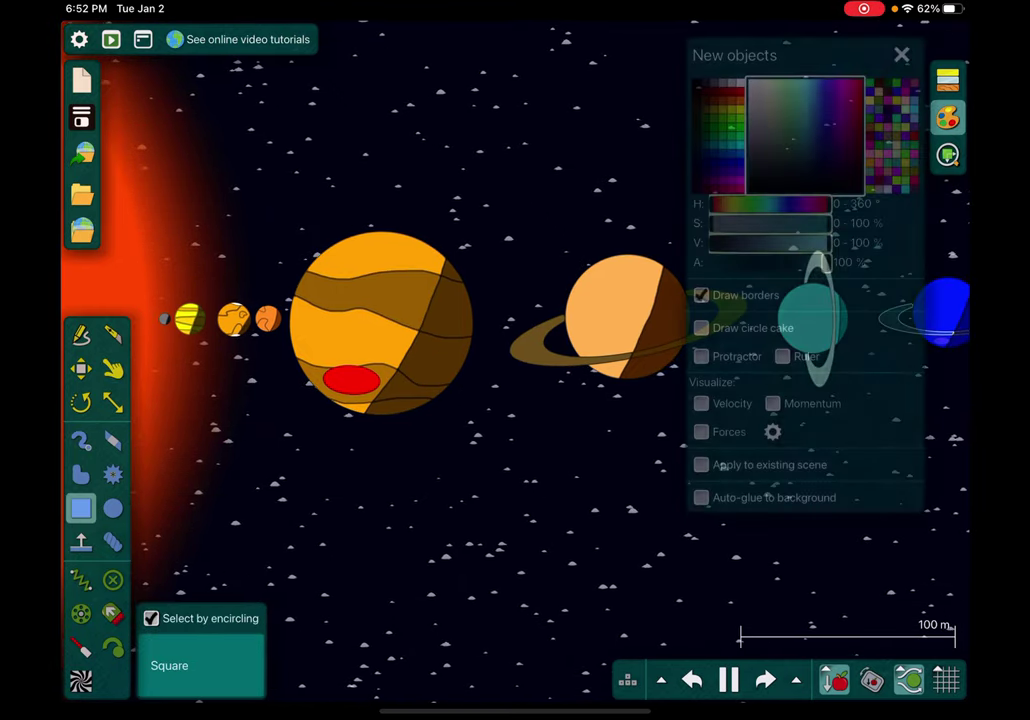
drag(825, 223, 752, 223)
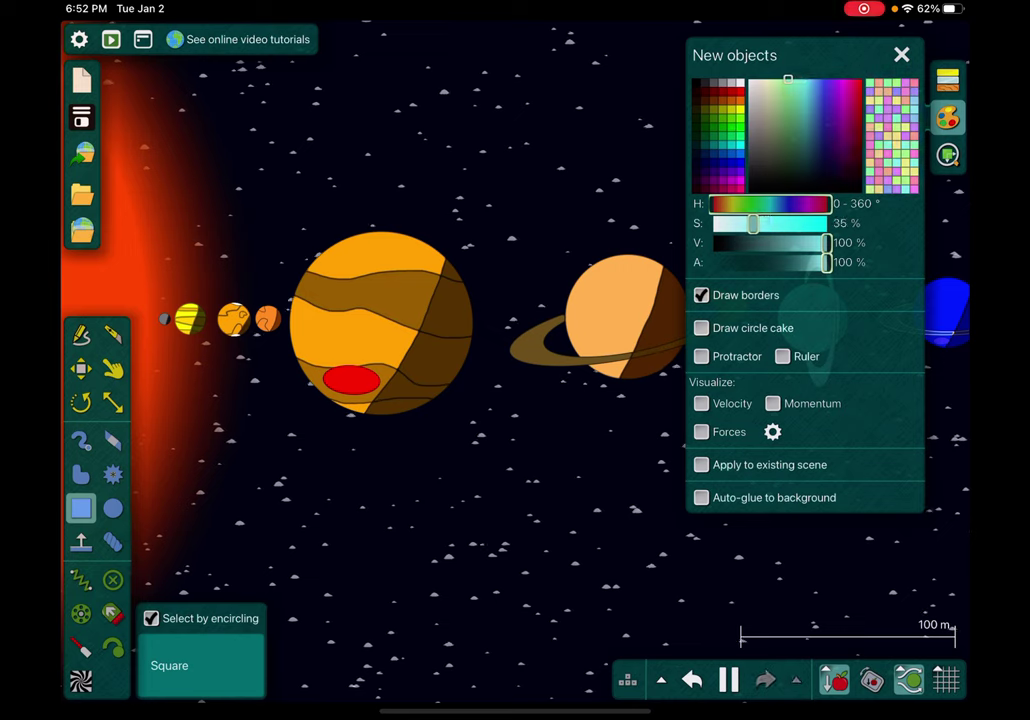
mouse_move(788, 78)
mouse_down()
mouse_move(860, 77)
mouse_move(786, 96)
mouse_move(793, 78)
mouse_up()
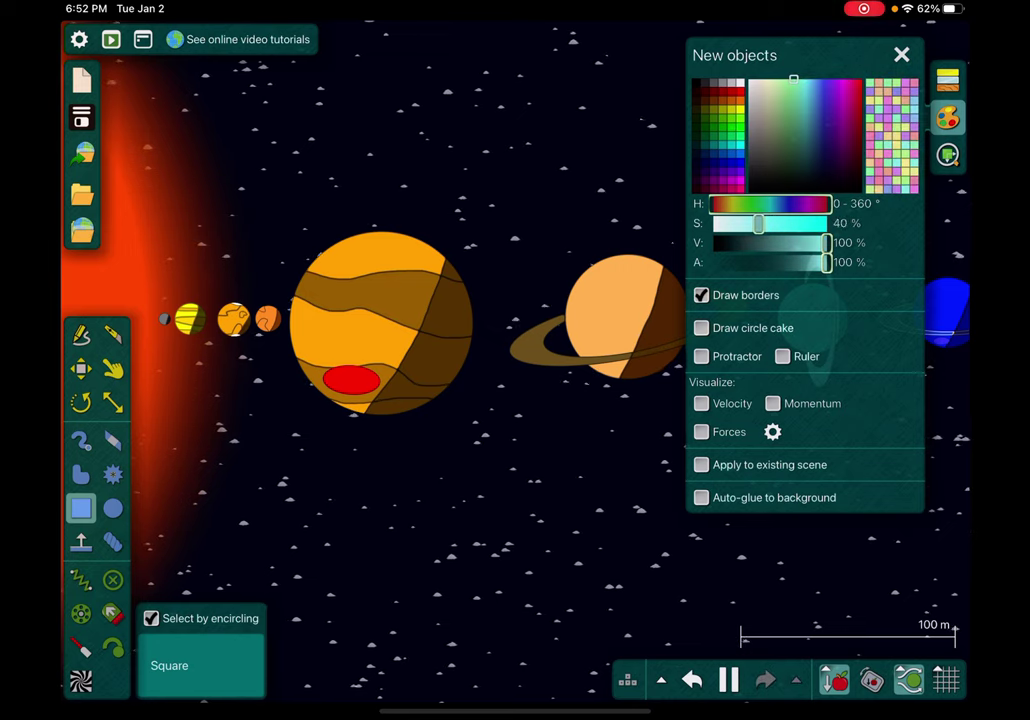
click(751, 203)
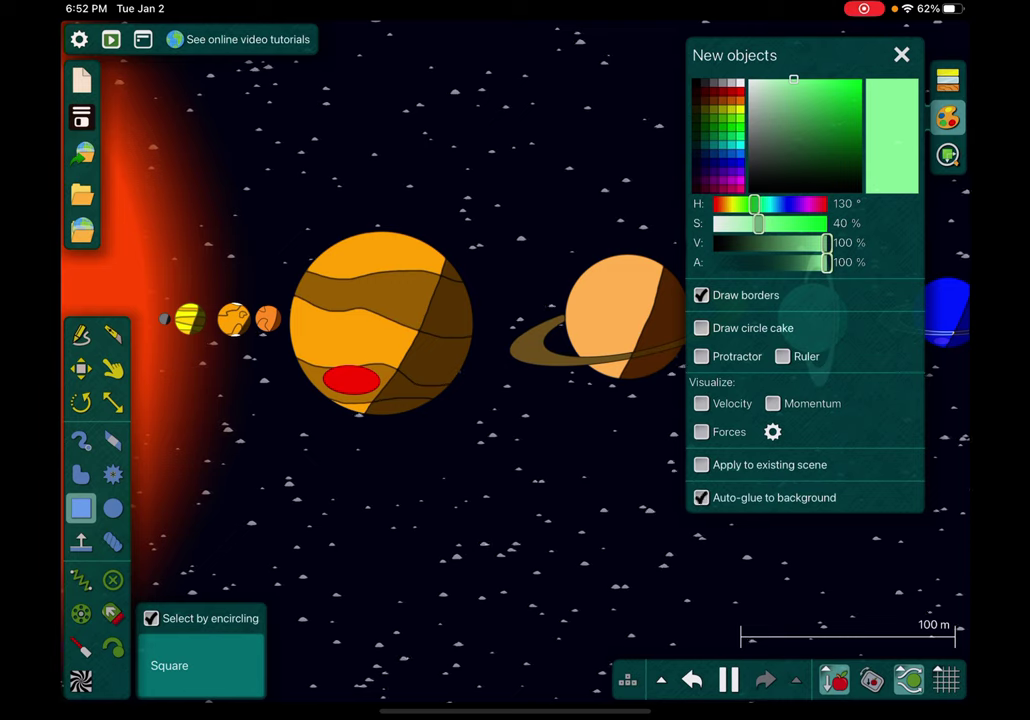
click(901, 55)
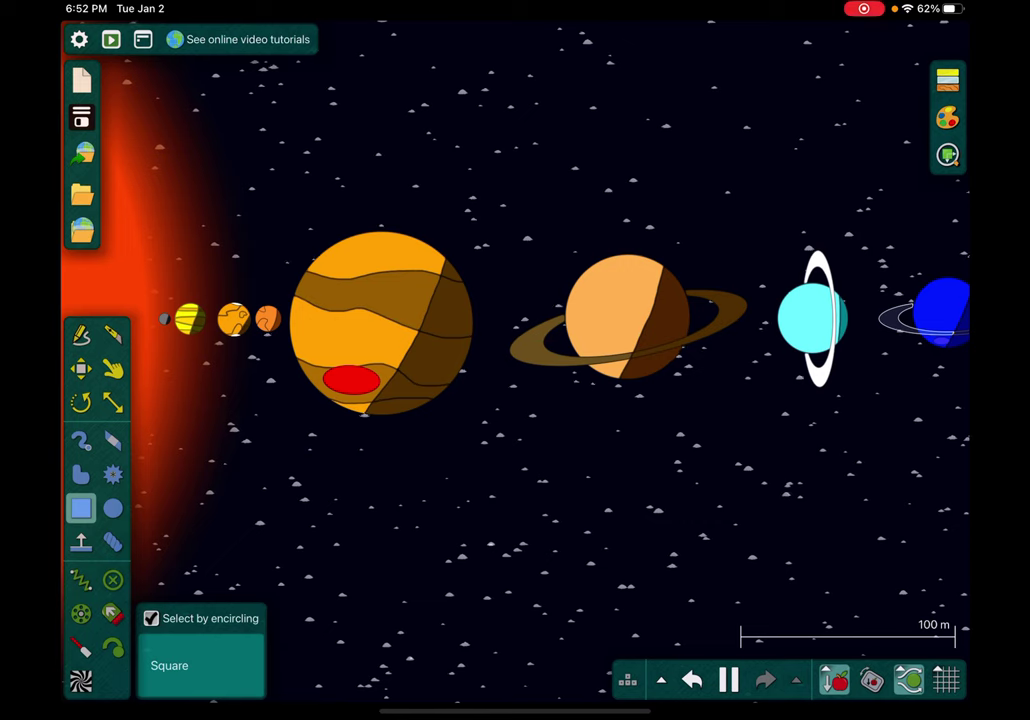
Draw a tall green box beside Jupiter and lower its alpha to about 53%
mouse_move(609, 80)
mouse_down()
mouse_move(501, 294)
mouse_move(444, 637)
mouse_up()
click(480, 245)
click(529, 485)
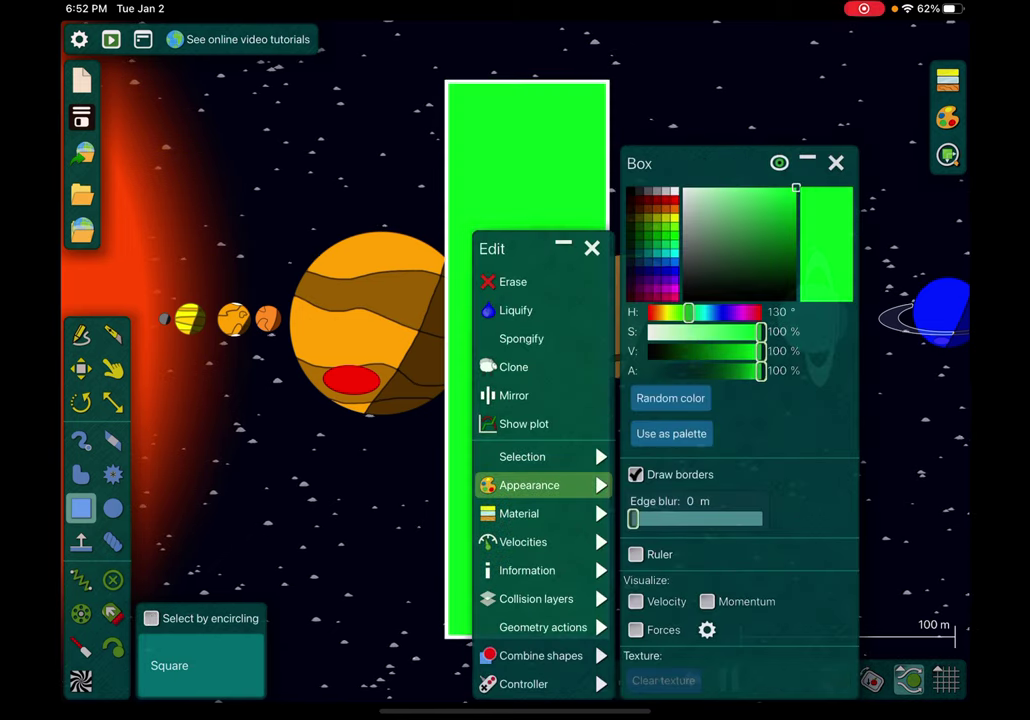
mouse_move(633, 518)
mouse_down()
mouse_move(747, 518)
mouse_move(633, 518)
mouse_up()
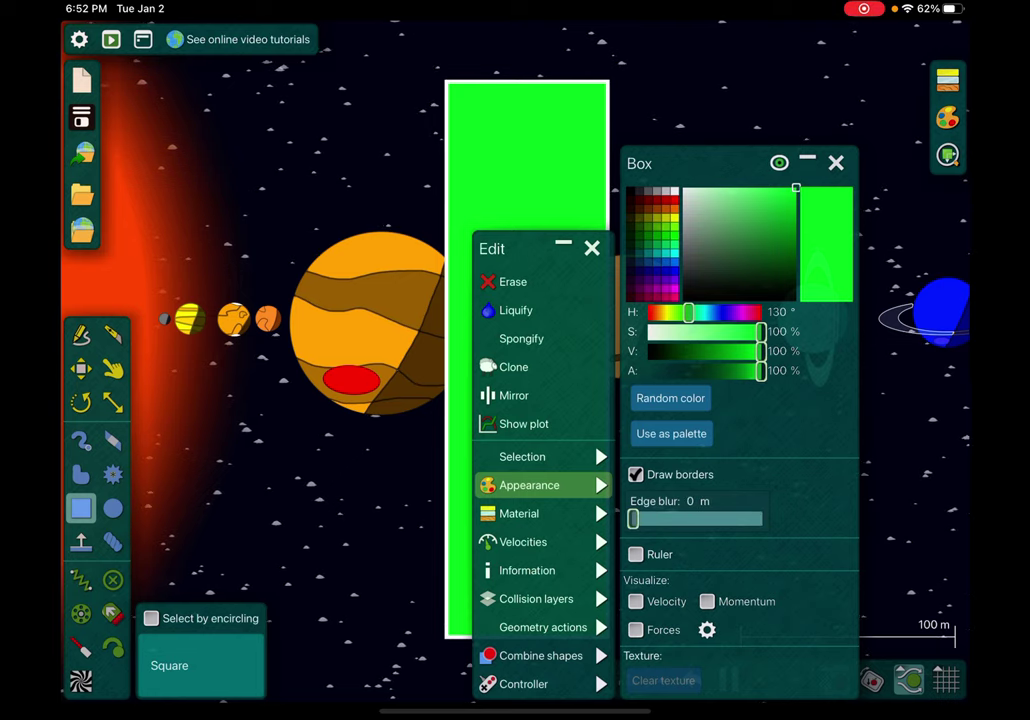
drag(761, 370, 707, 370)
click(300, 520)
Move the green box over Jupiter and widen it to cover the whole planet
click(81, 369)
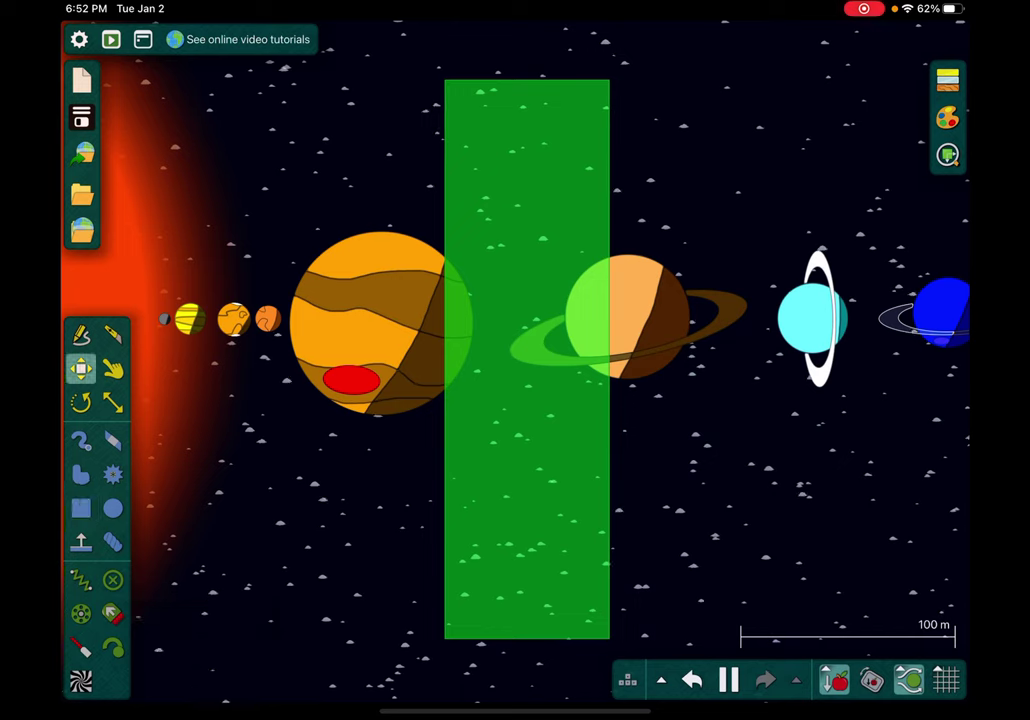
drag(527, 450, 376, 409)
click(113, 401)
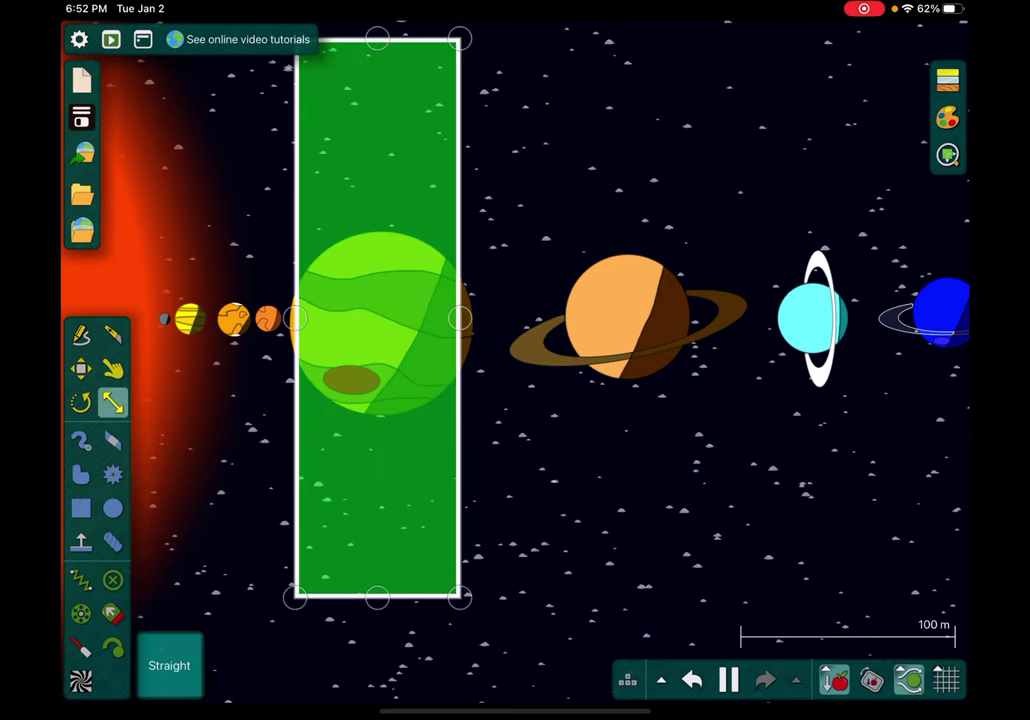
drag(459, 318, 516, 318)
click(81, 369)
mouse_move(400, 450)
mouse_down()
mouse_move(378, 455)
mouse_move(388, 451)
mouse_up()
scroll(220, 308, up, 10)
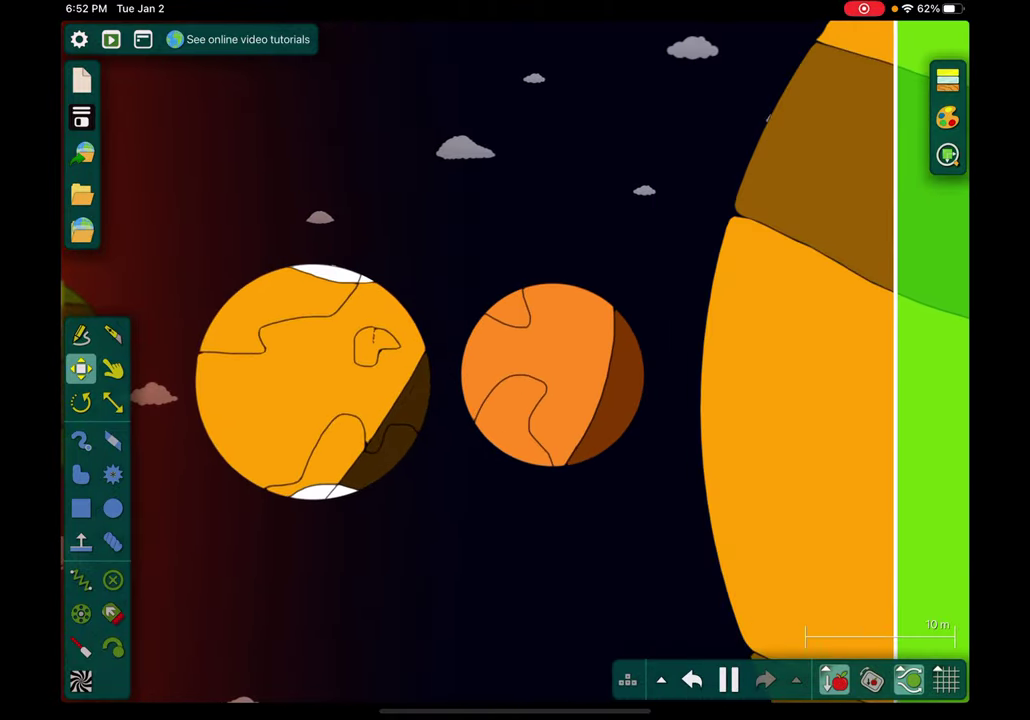
scroll(515, 360, down, 10)
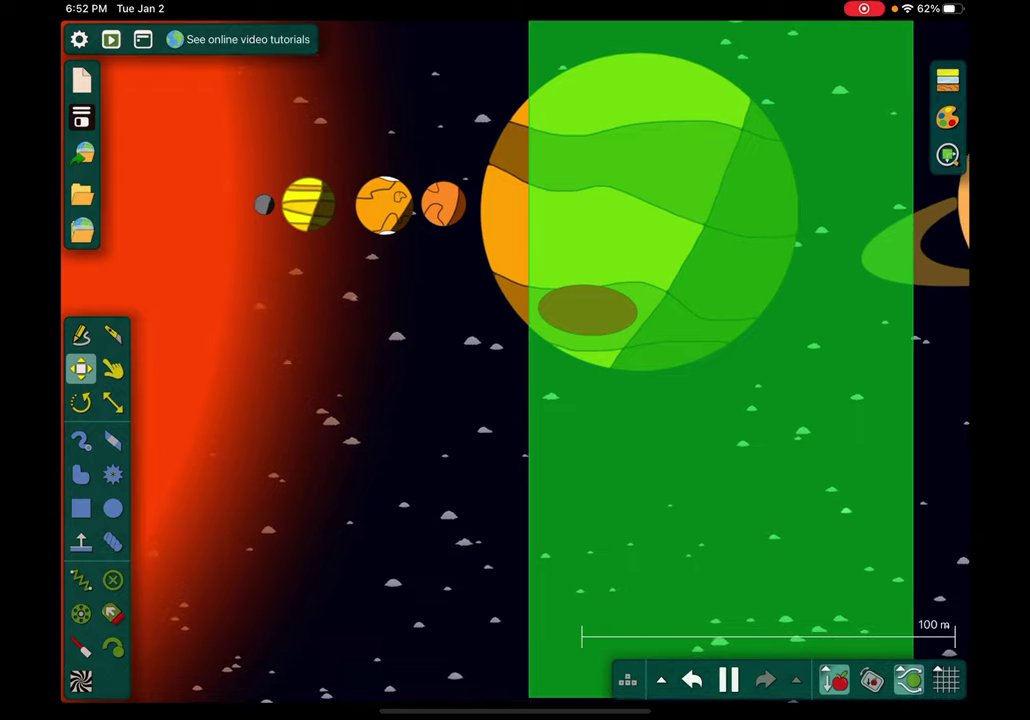
drag(600, 360, 467, 360)
scroll(800, 300, up, 10)
scroll(780, 360, up, 2)
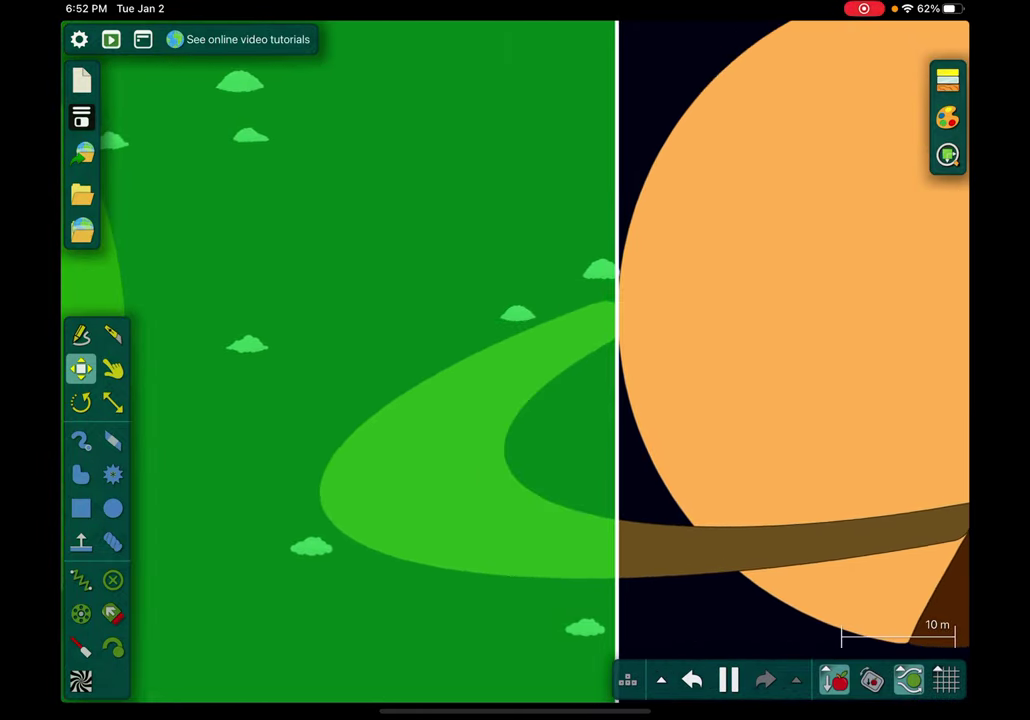
scroll(515, 360, down, 10)
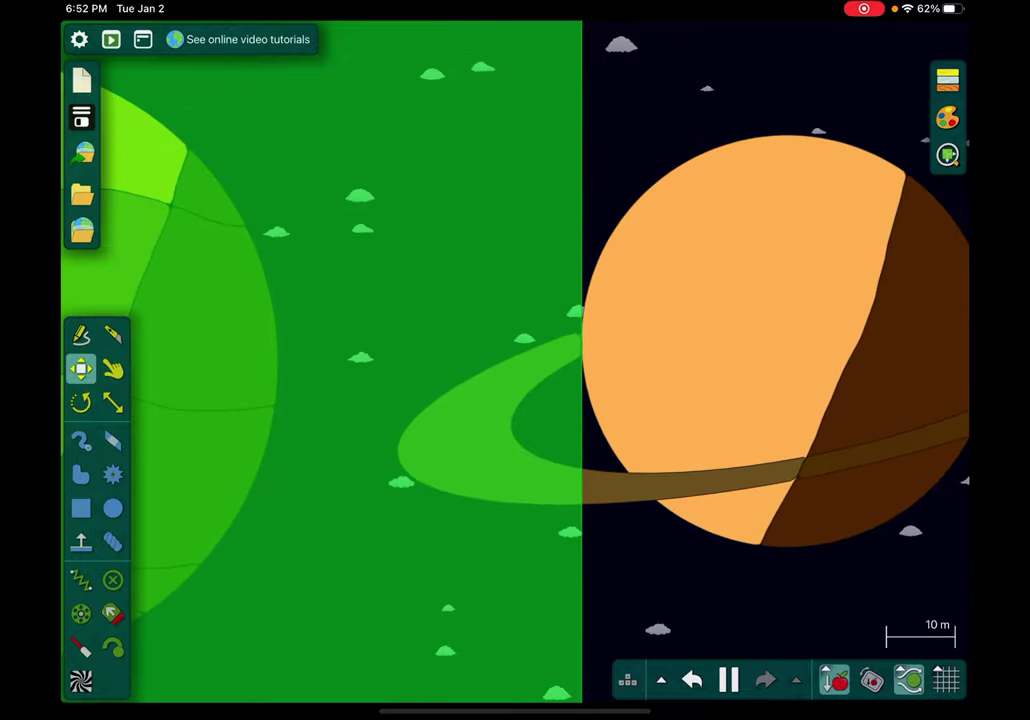
scroll(515, 360, down, 1)
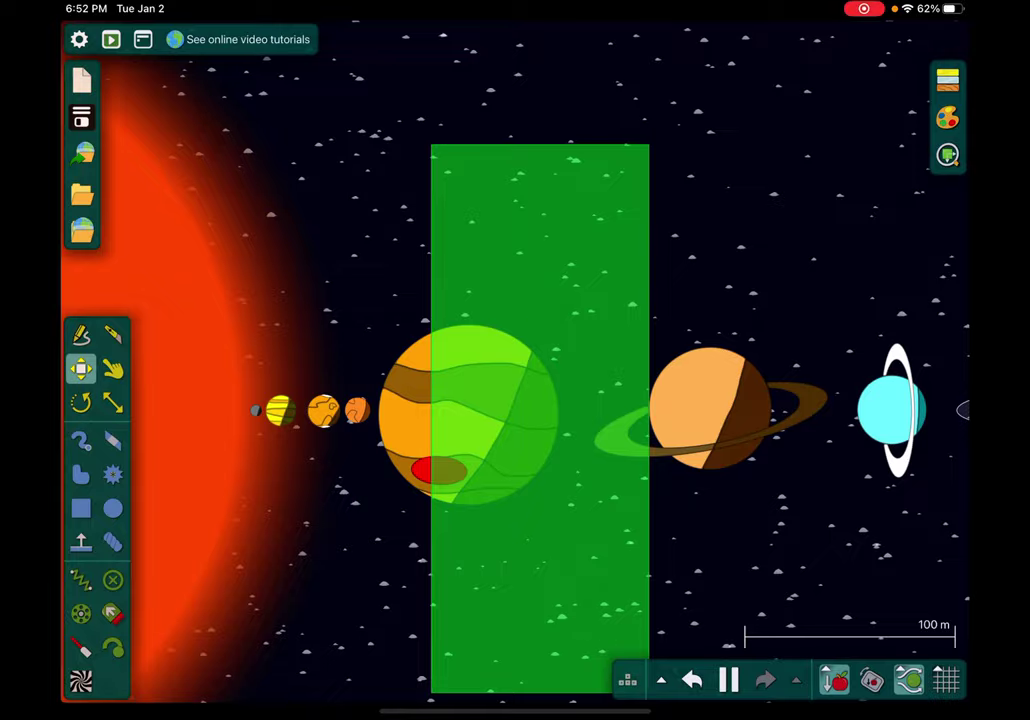
scroll(700, 370, up, 10)
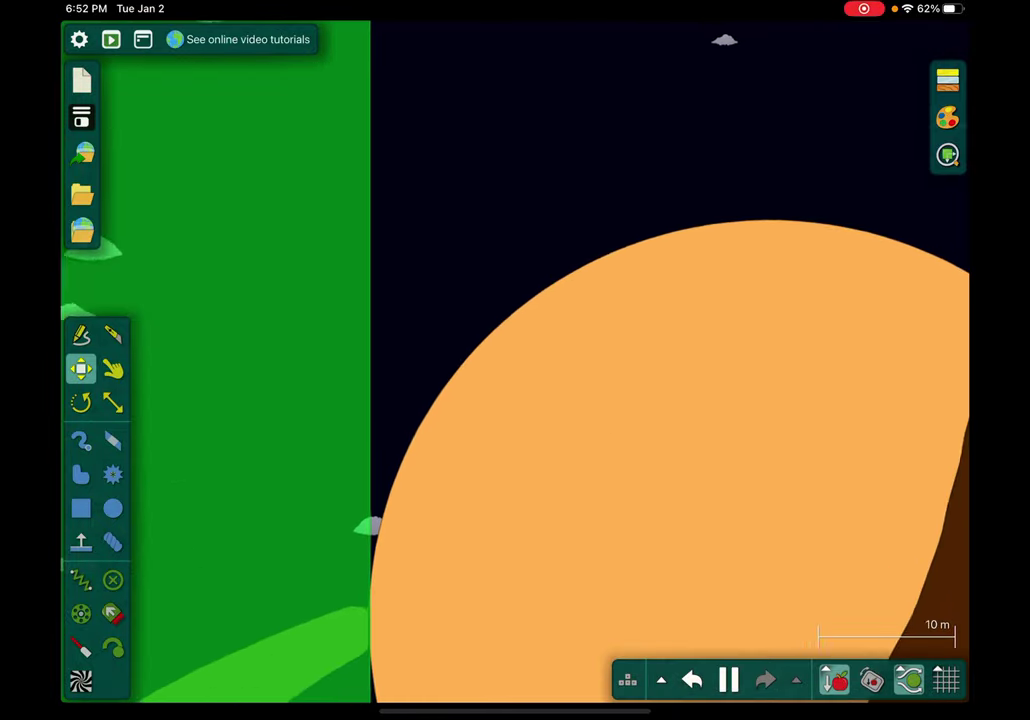
scroll(515, 360, down, 10)
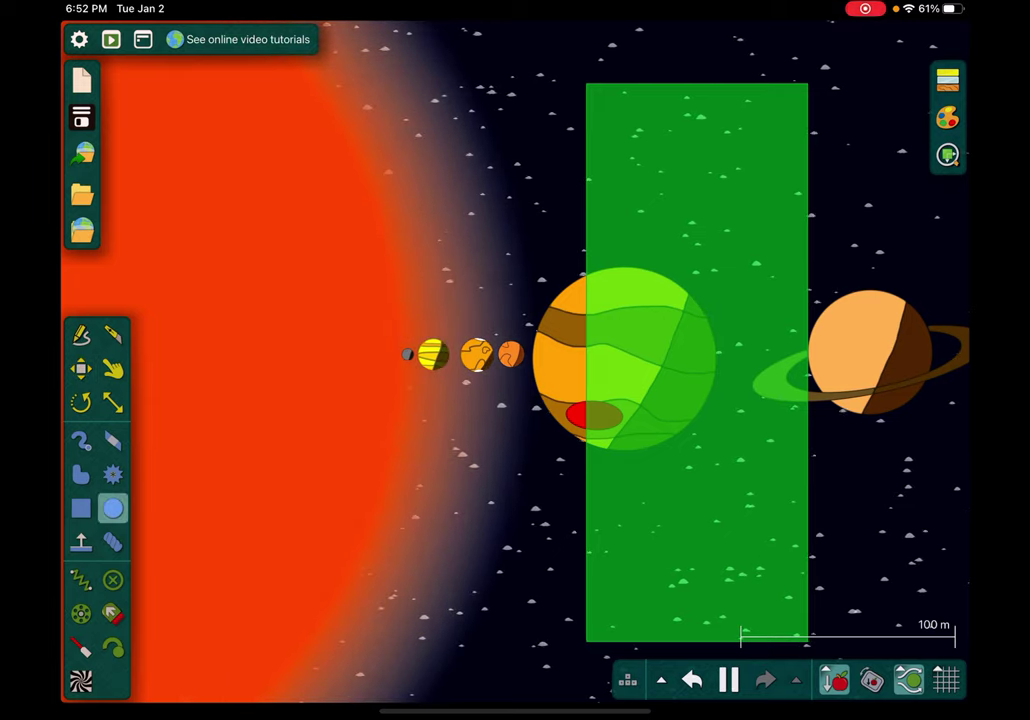
Set the star's hue to 0° for pure red and pan toward the outer planets
right_click(200, 245)
click(250, 485)
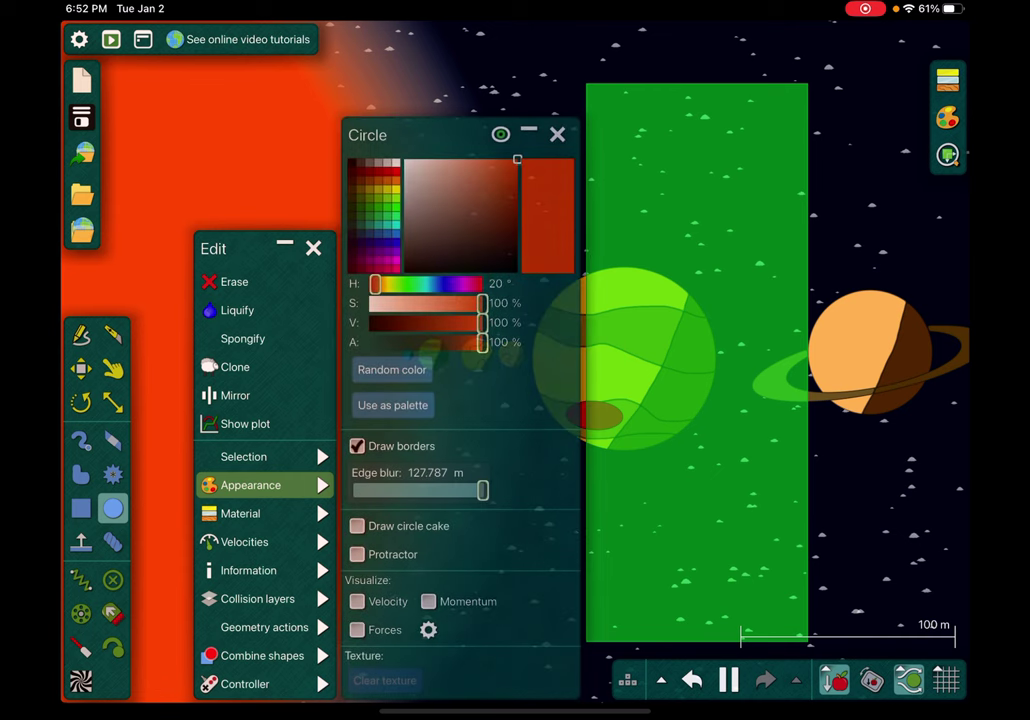
drag(375, 284, 369, 284)
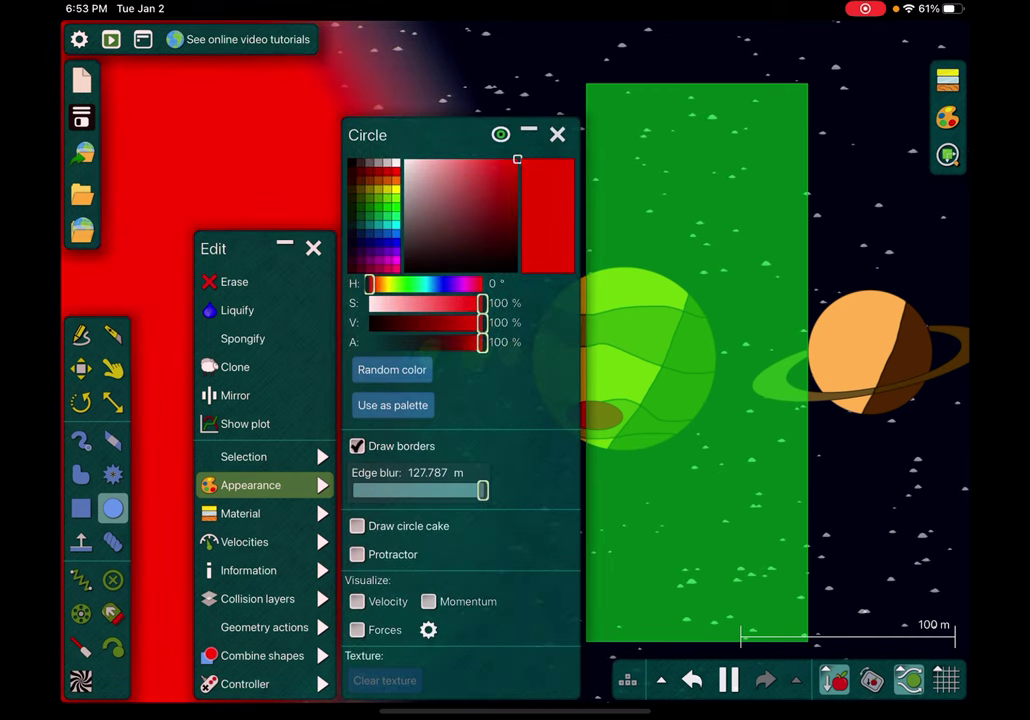
click(700, 520)
mouse_move(700, 520)
mouse_down()
mouse_move(622, 494)
mouse_move(550, 497)
mouse_move(638, 480)
mouse_move(741, 480)
mouse_up()
click(81, 369)
Widen the green box to the right and stretch it taller at top and bottom
mouse_move(560, 500)
mouse_down()
mouse_move(370, 500)
mouse_move(464, 536)
mouse_up()
click(113, 401)
drag(572, 393, 706, 393)
drag(530, 122, 530, 10)
mouse_move(530, 400)
mouse_down()
mouse_move(562, 540)
mouse_move(534, 653)
mouse_up()
drag(530, 500, 530, 405)
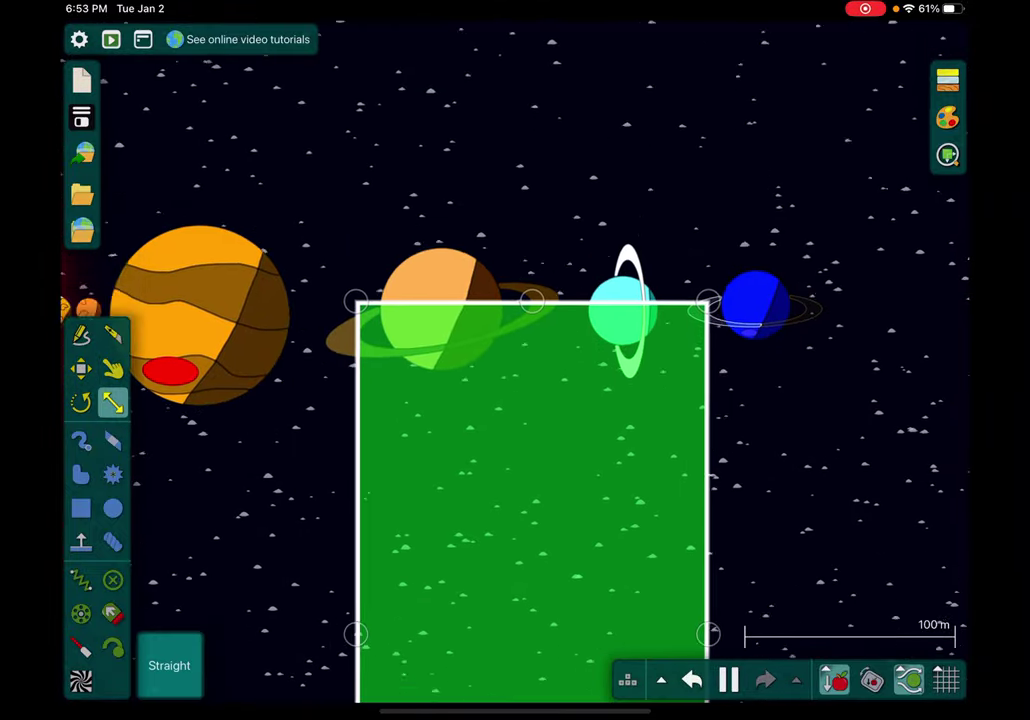
mouse_move(850, 400)
mouse_down()
mouse_move(870, 472)
mouse_move(875, 595)
mouse_up()
drag(556, 476, 557, 20)
Slide the green band right off Saturn so it covers Uranus and Neptune
mouse_move(500, 450)
mouse_down()
mouse_move(530, 368)
mouse_move(676, 355)
mouse_up()
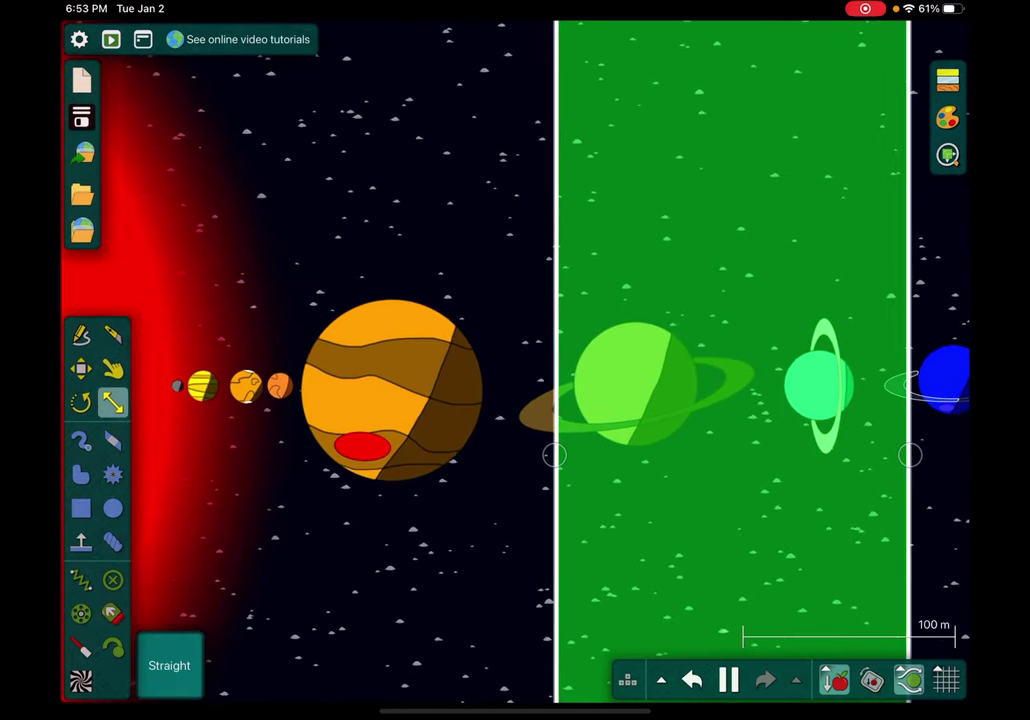
click(81, 369)
drag(730, 520, 922, 520)
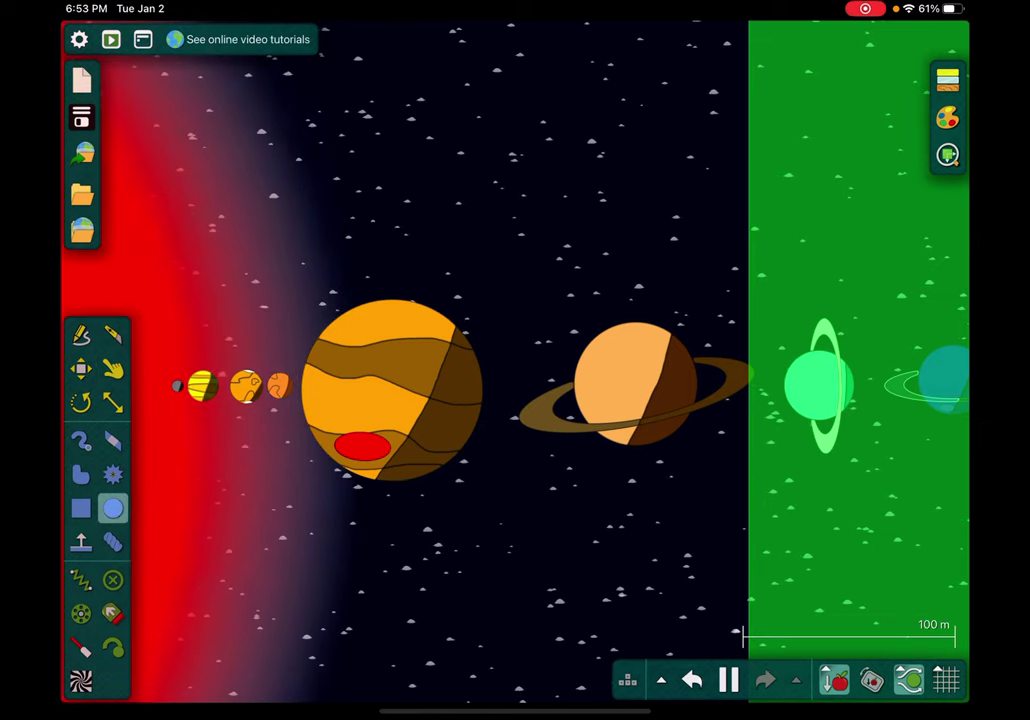
Set the star's saturation to 0%, leaving it pale grey-white at 72% value
right_click(110, 250)
click(157, 485)
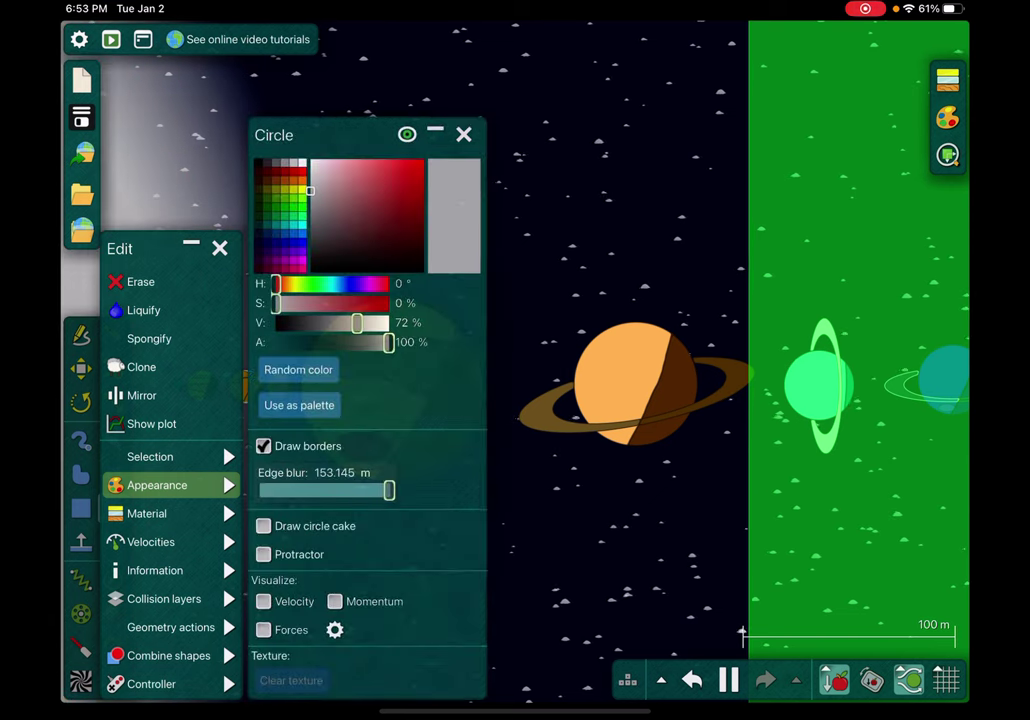
click(560, 560)
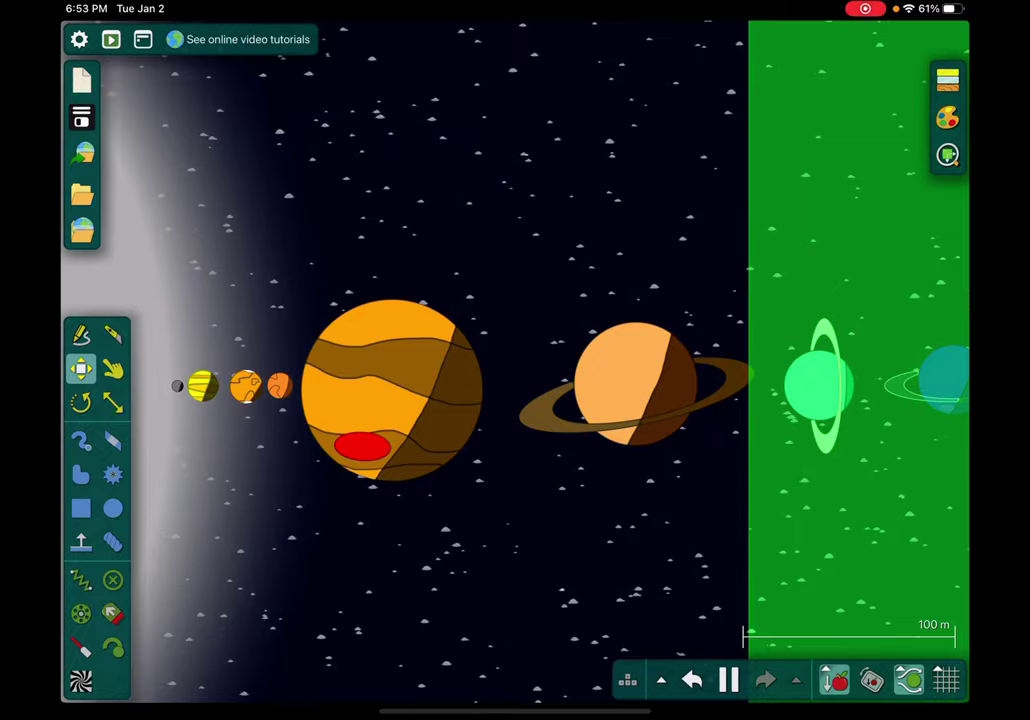
Box-select the moon and the three small inner planets and recolour them yellow
scroll(277, 331, up, 3)
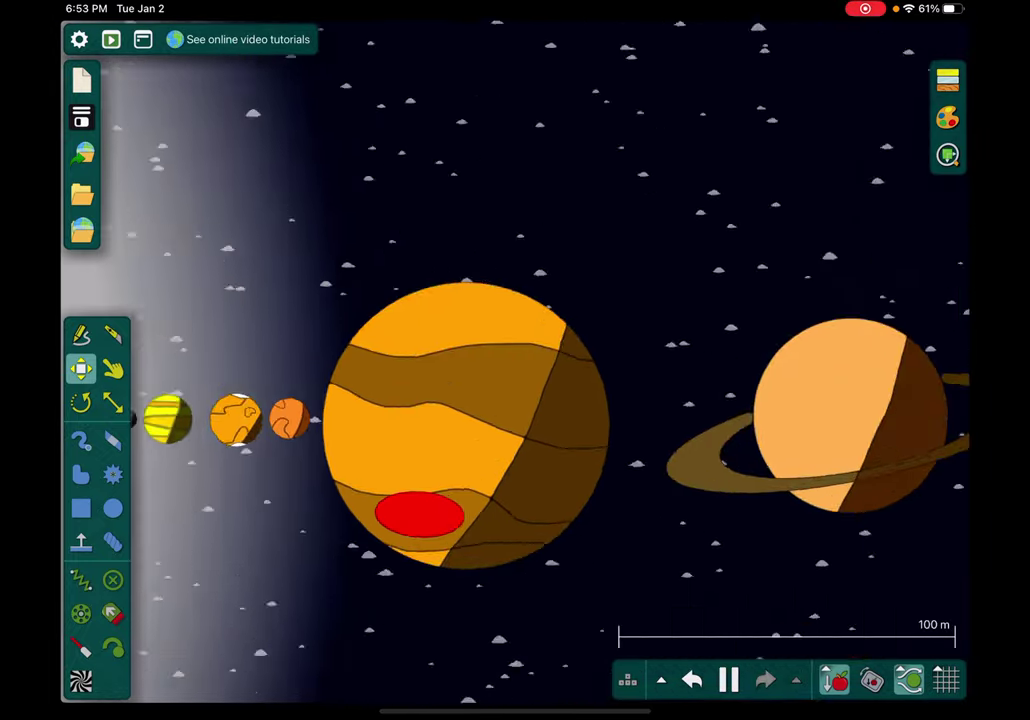
scroll(400, 400, down, 2)
scroll(400, 400, up, 3)
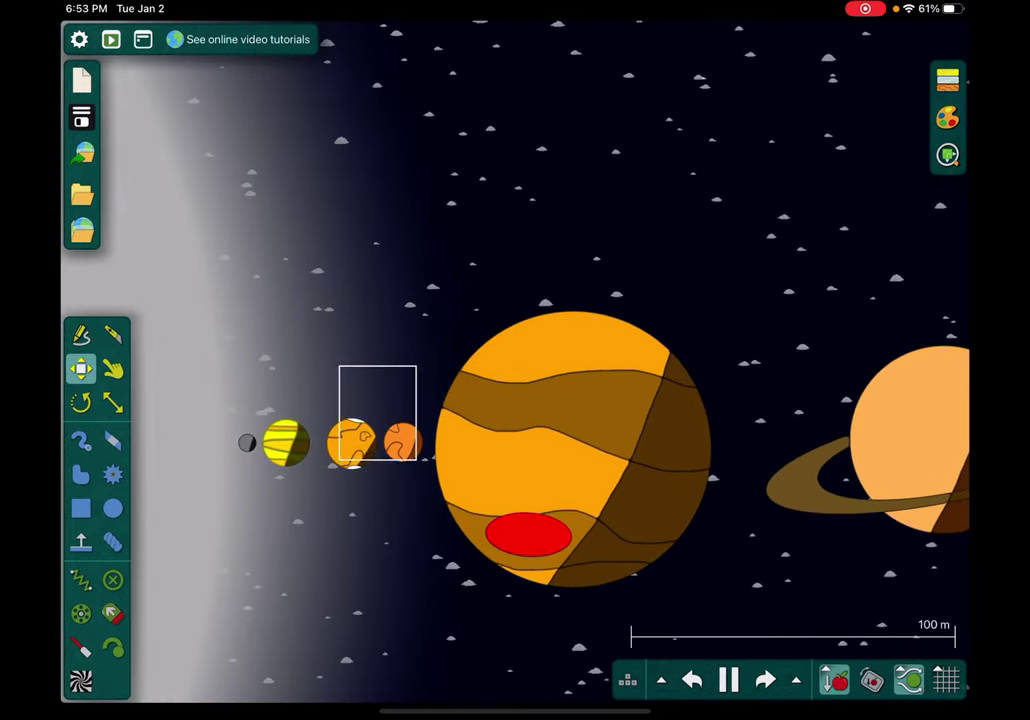
drag(407, 376, 235, 470)
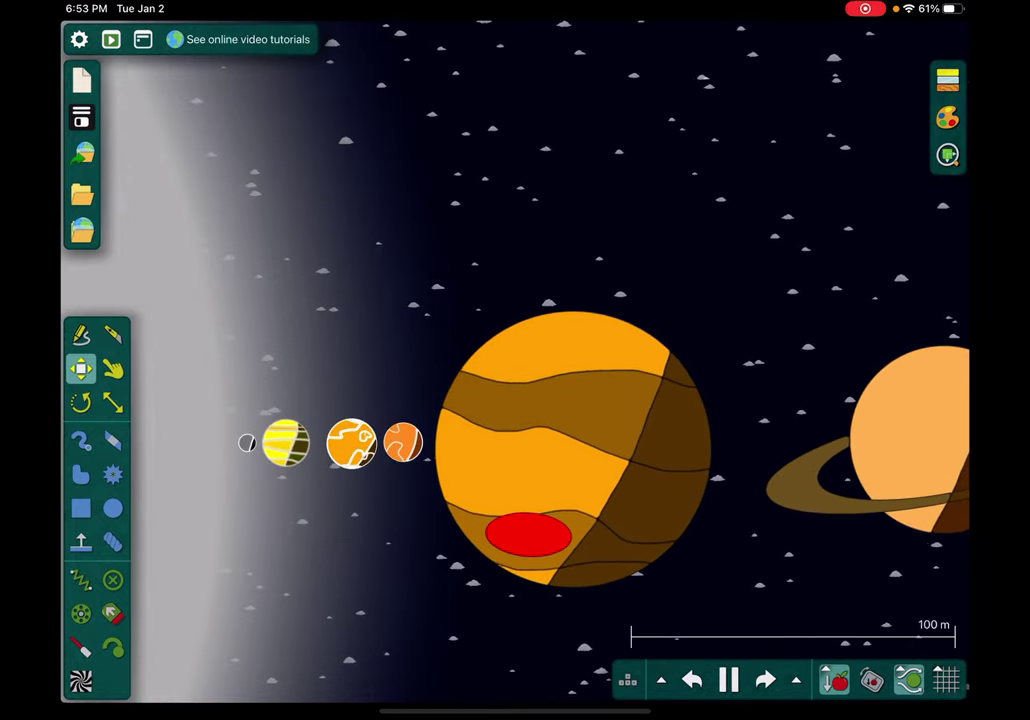
click(350, 443)
click(408, 513)
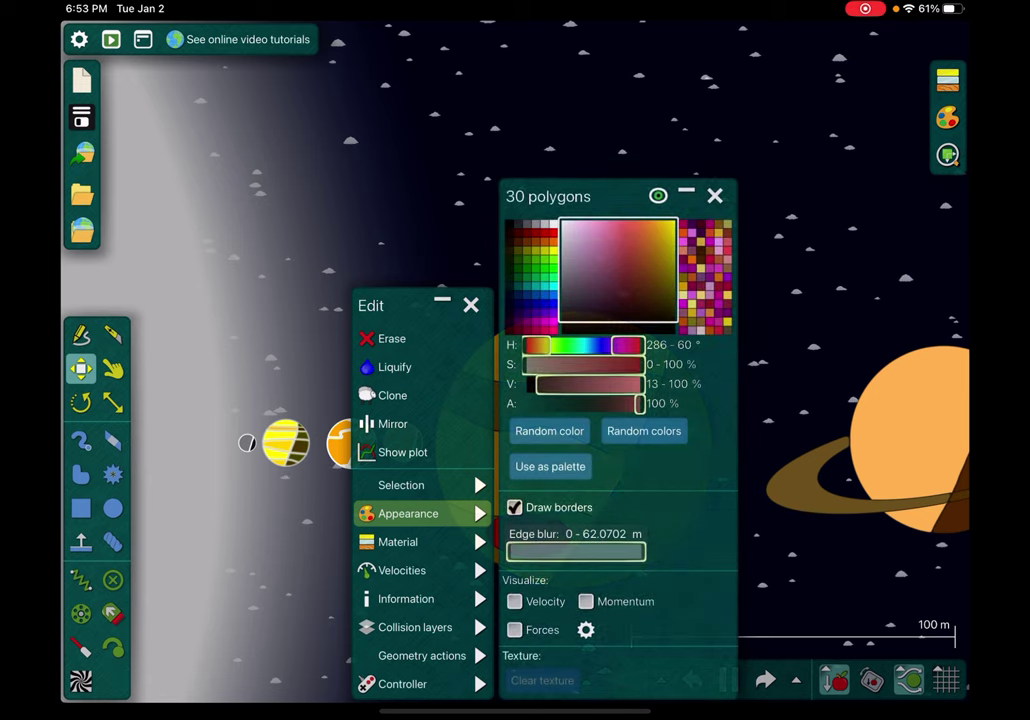
click(675, 221)
click(674, 239)
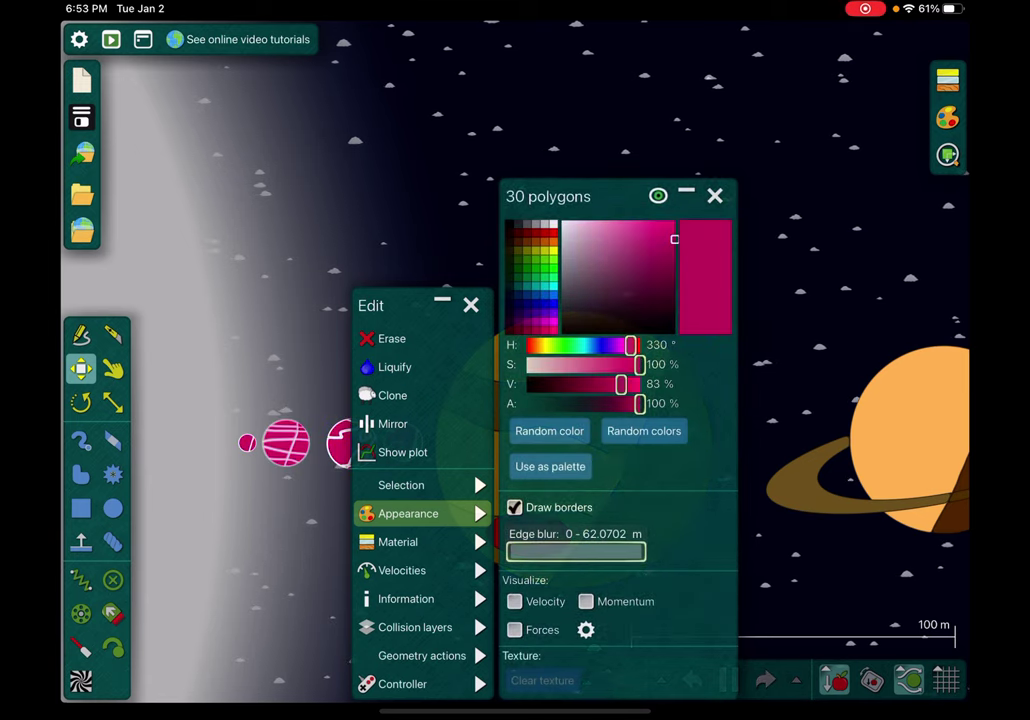
click(543, 345)
key(space)
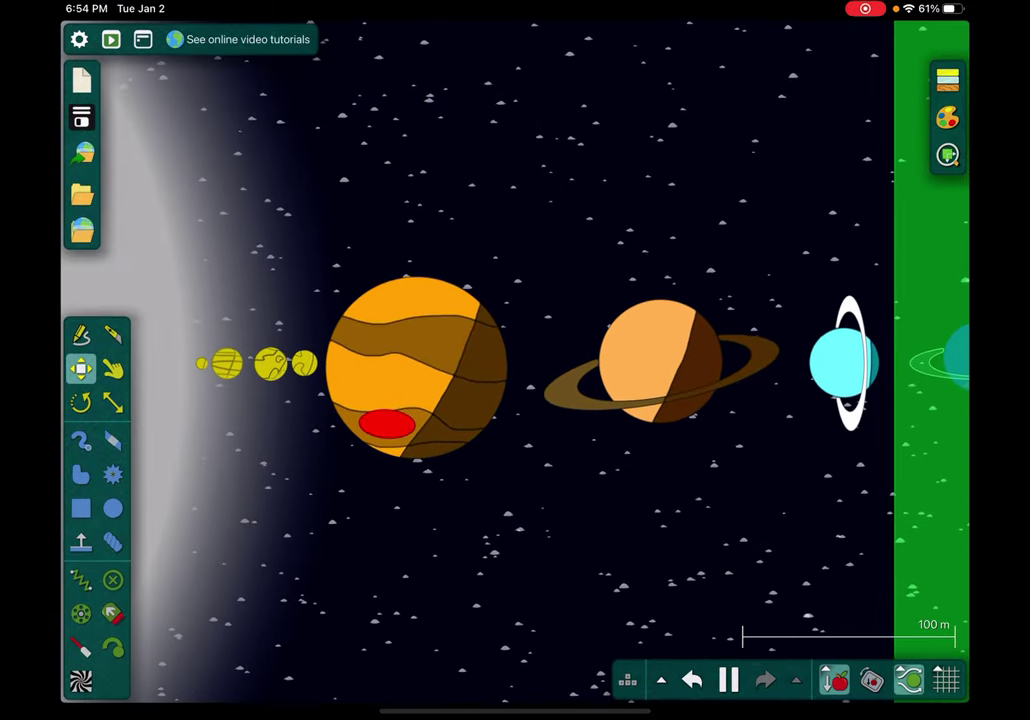
Set the star's colour to near-white: hue 185°, 3% saturation, 100% value
click(420, 360)
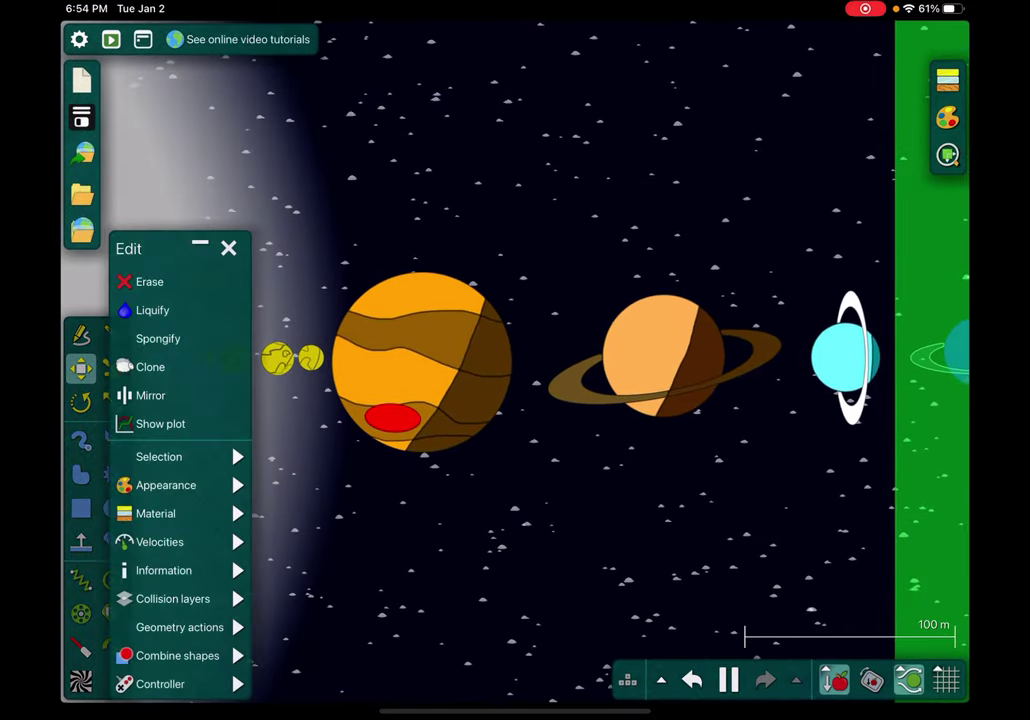
click(166, 485)
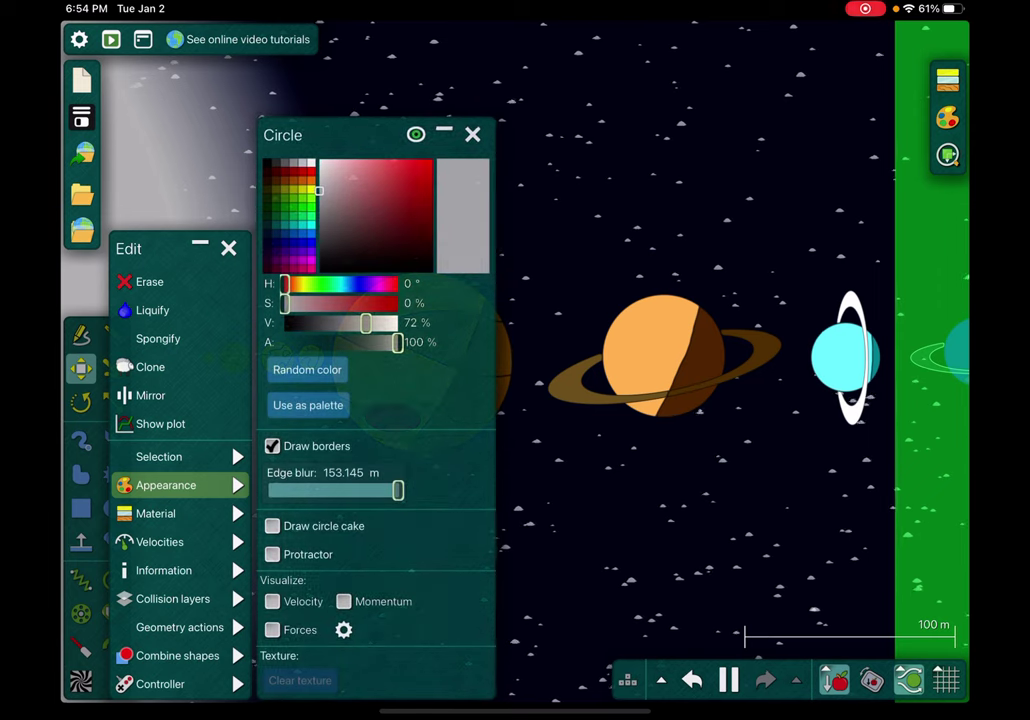
mouse_move(285, 284)
mouse_down()
mouse_move(390, 284)
mouse_move(344, 284)
mouse_up()
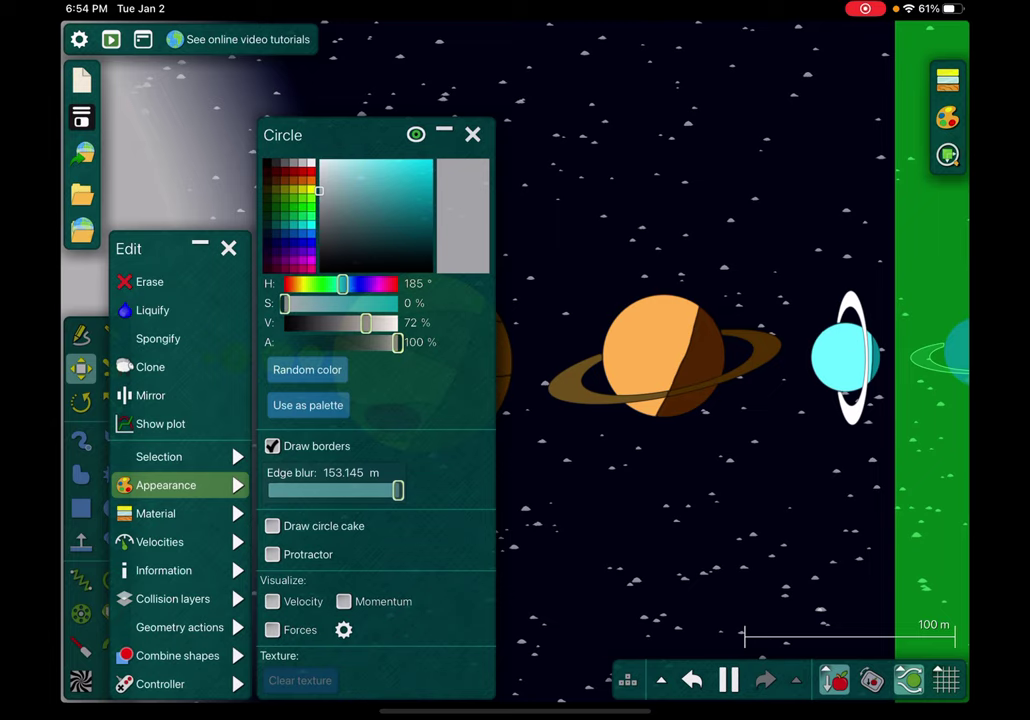
click(322, 159)
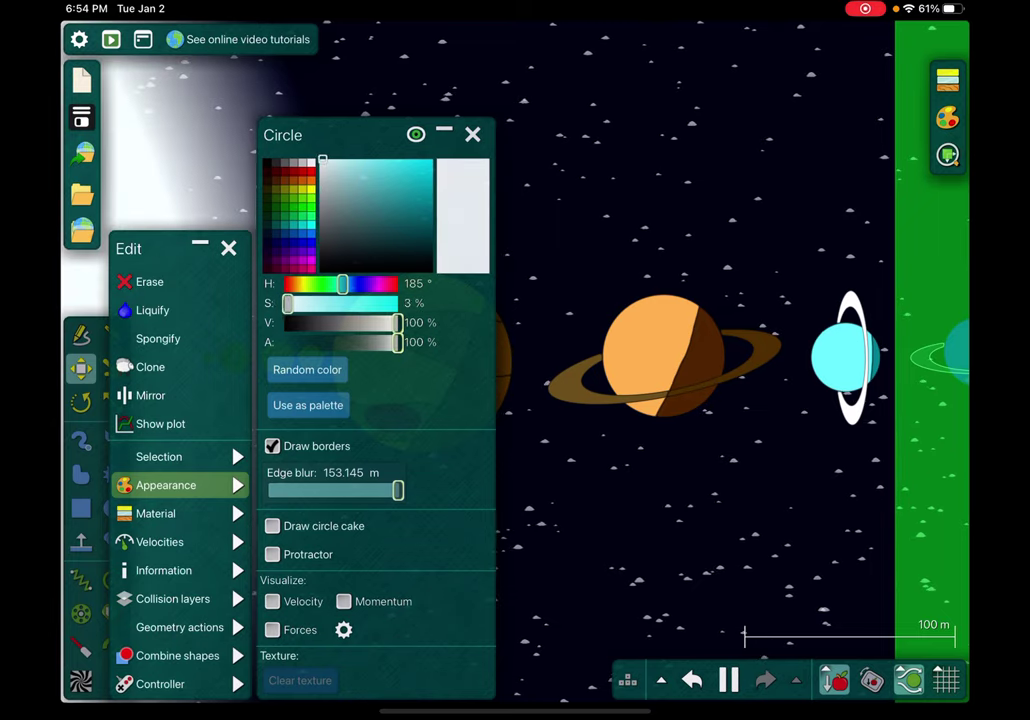
Erase three of the yellow inner planets, keeping only the one next to Jupiter
click(229, 248)
scroll(262, 311, up, 5)
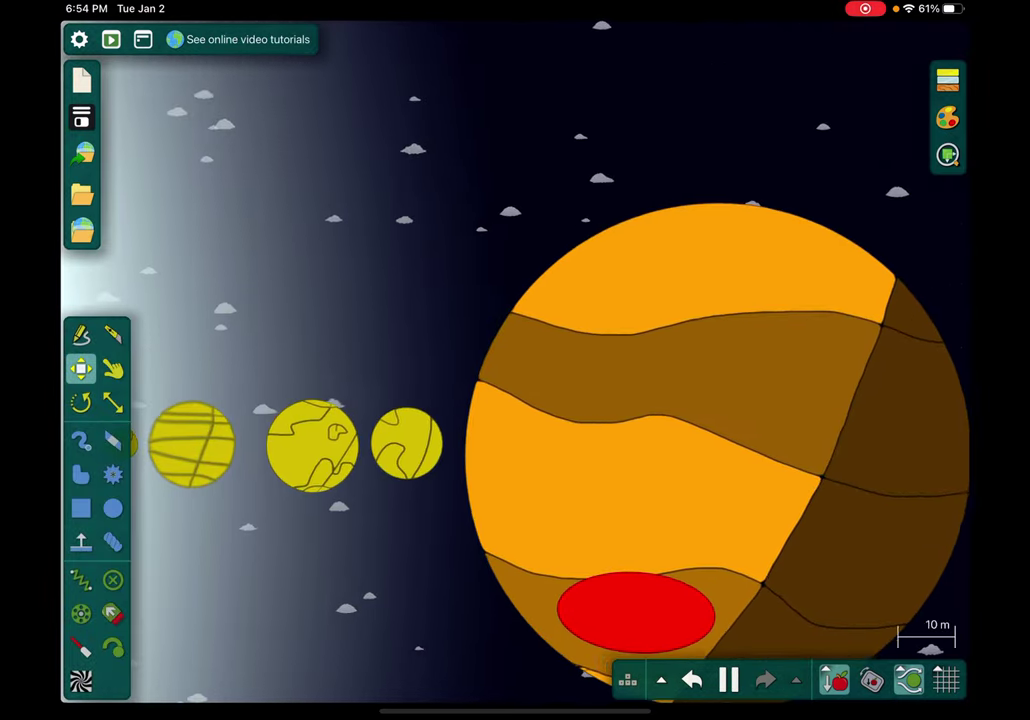
scroll(303, 325, up, 3)
scroll(600, 300, down, 3)
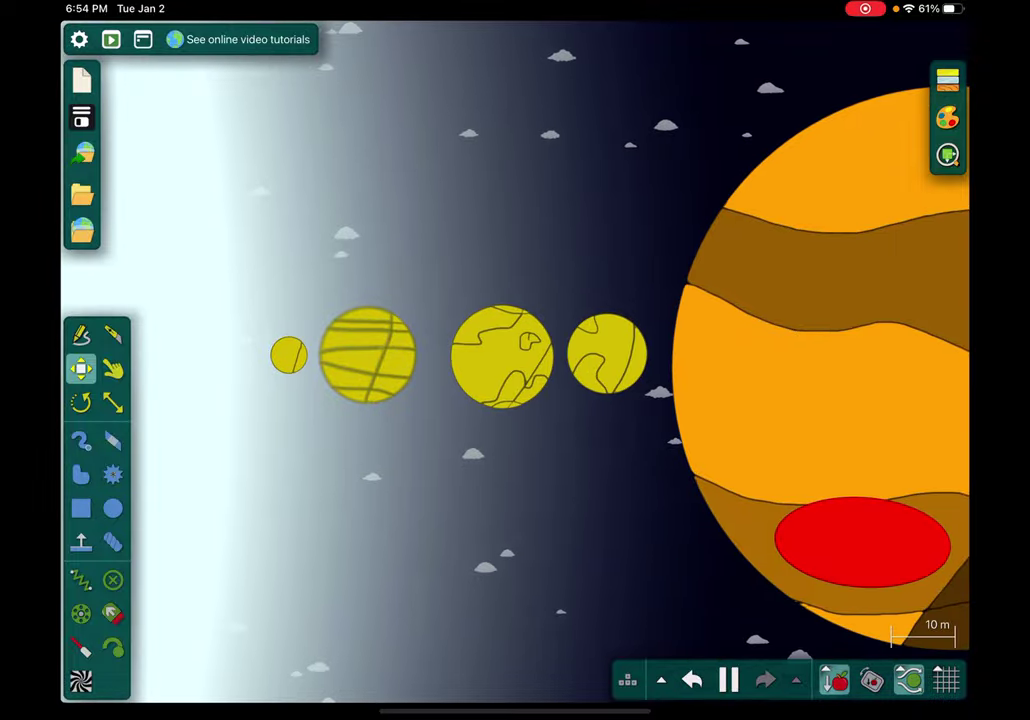
right_click(500, 355)
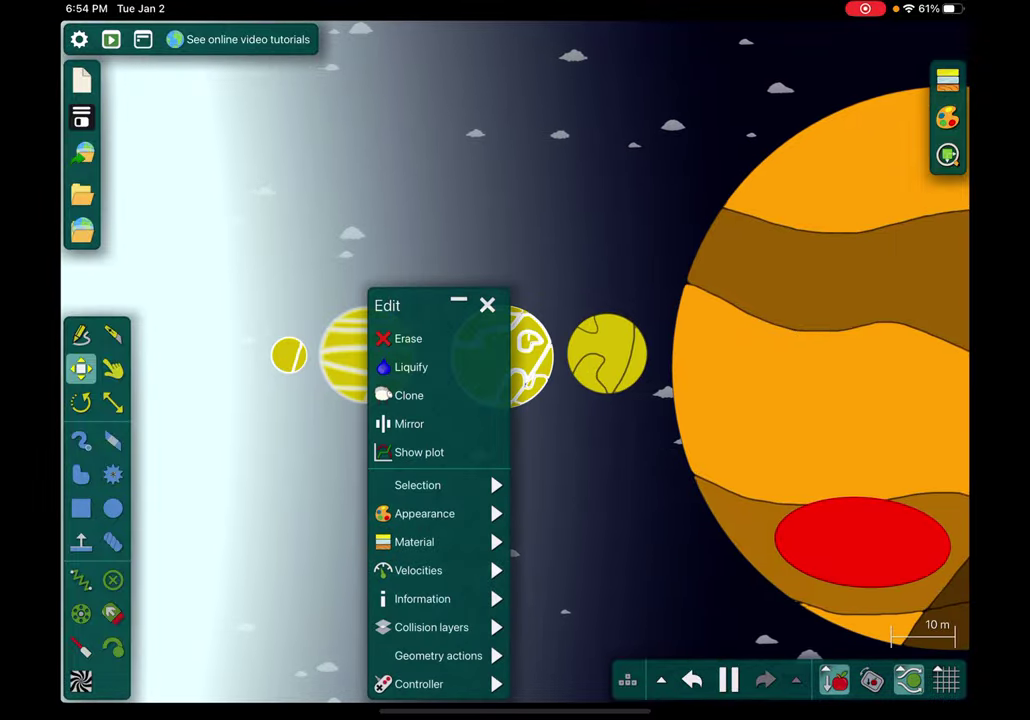
click(409, 338)
scroll(515, 360, down, 5)
scroll(515, 360, right, 5)
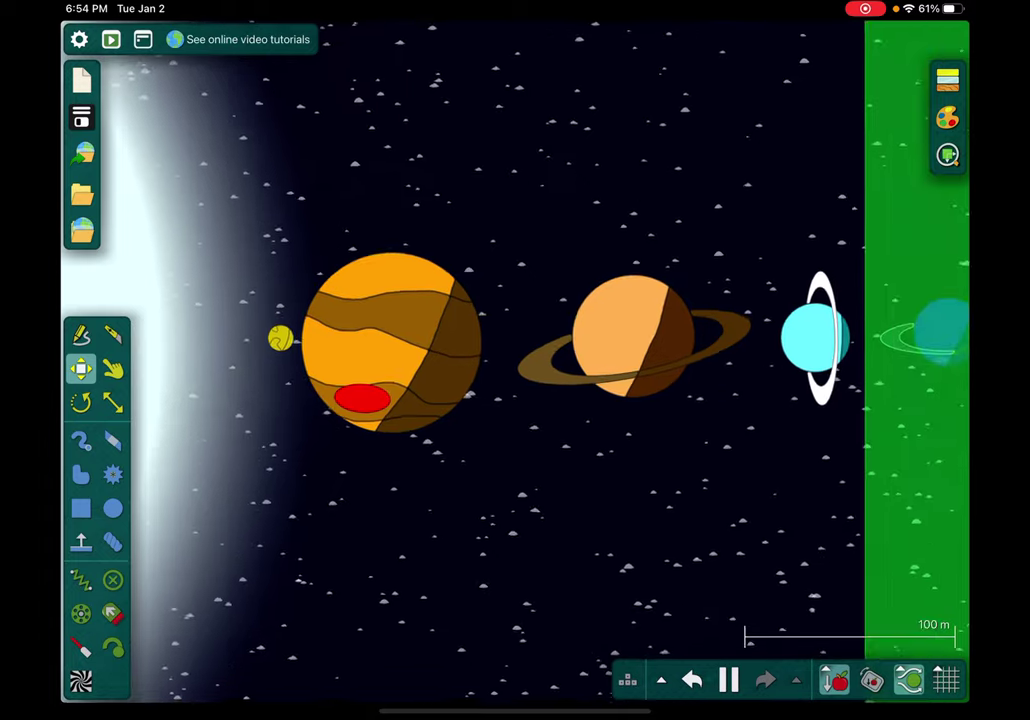
scroll(515, 360, down, 1)
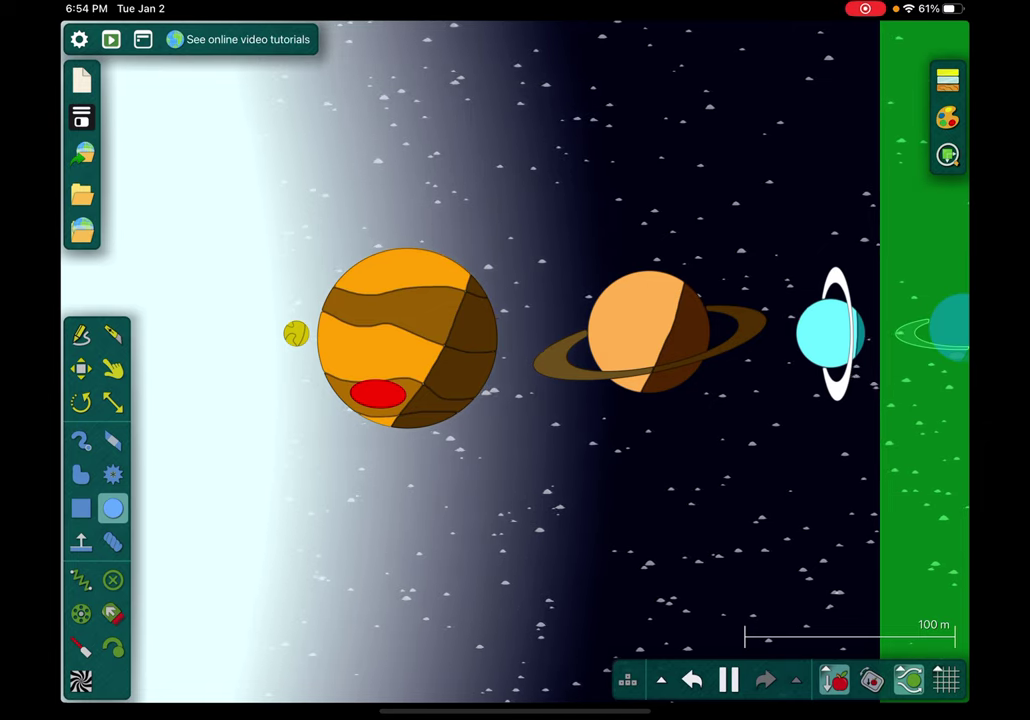
Recolour the star a deep blue at about hue 230° with 100% saturation
click(113, 369)
click(81, 369)
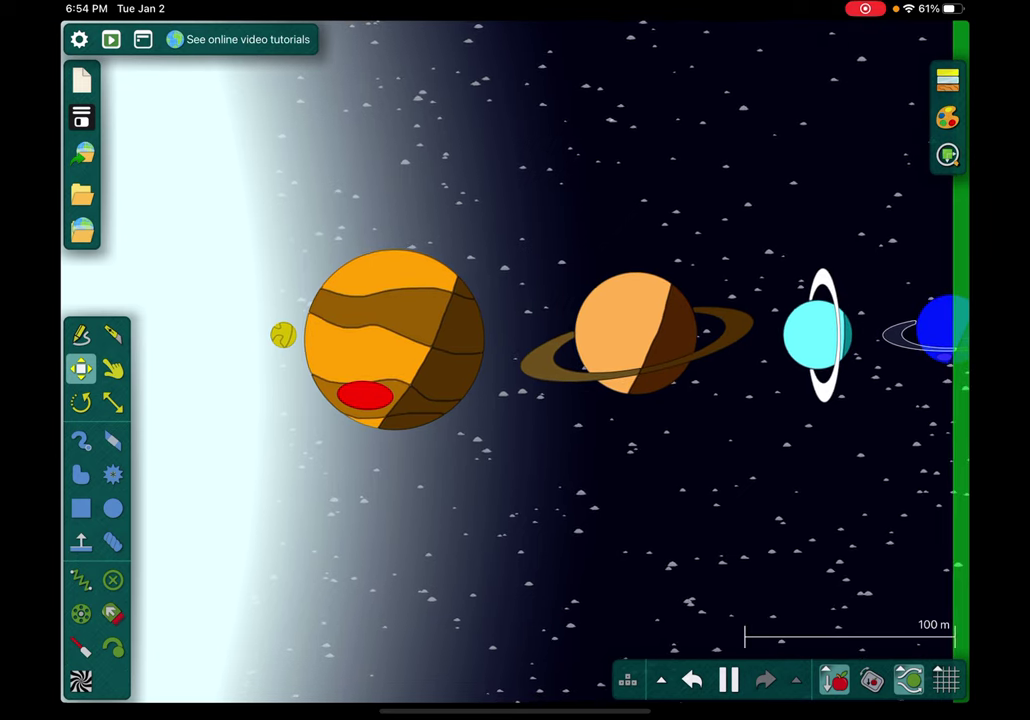
click(113, 508)
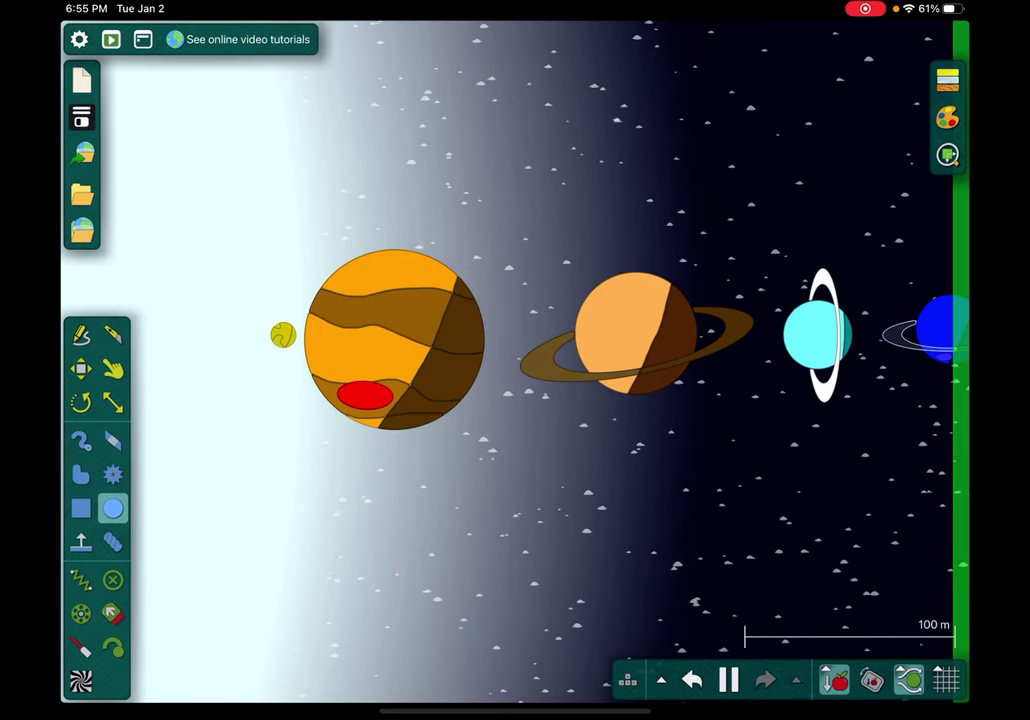
right_click(380, 340)
click(240, 485)
drag(417, 284, 431, 284)
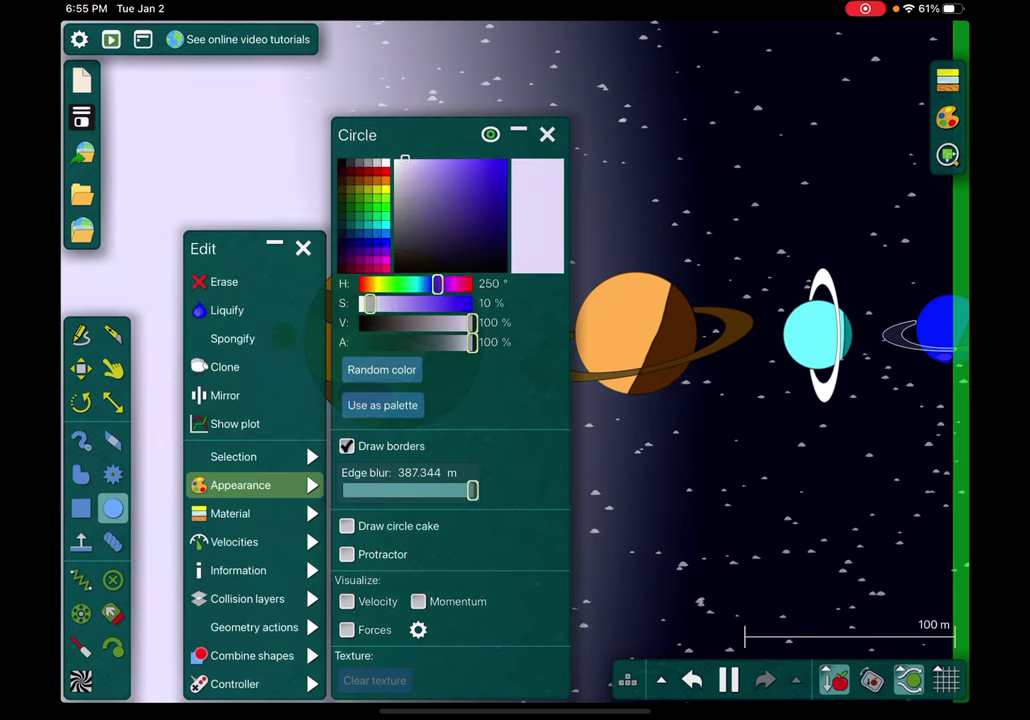
drag(369, 303, 472, 303)
click(800, 500)
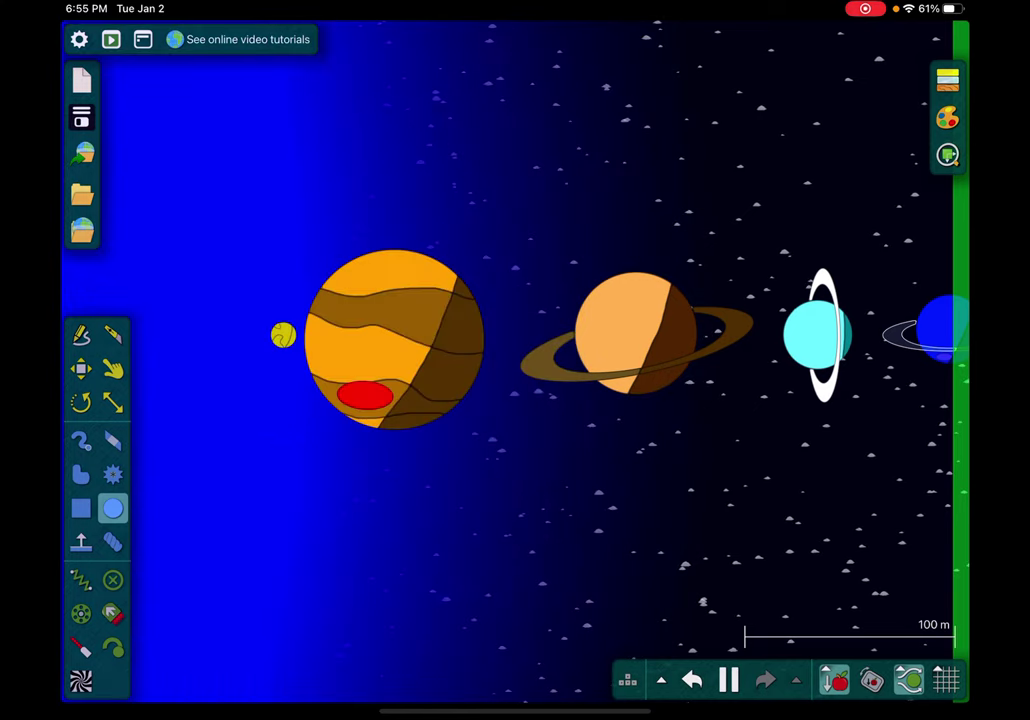
Encircle and erase the last yellow planet, then recentre on Jupiter, Saturn and Uranus
scroll(240, 338, up, 5)
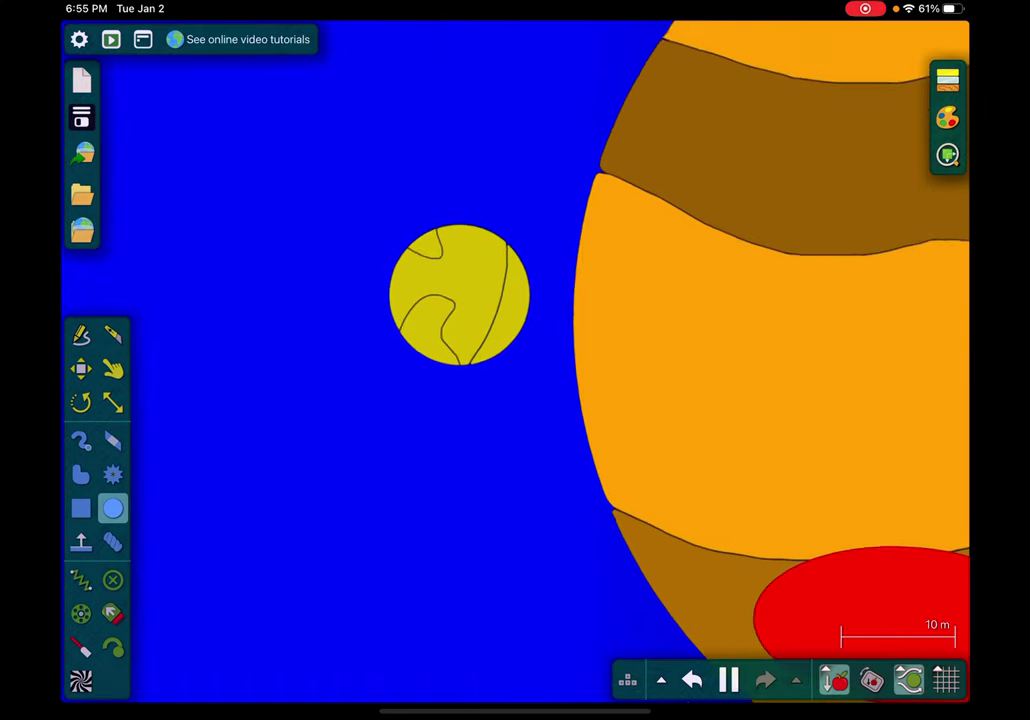
click(81, 475)
drag(553, 385, 317, 326)
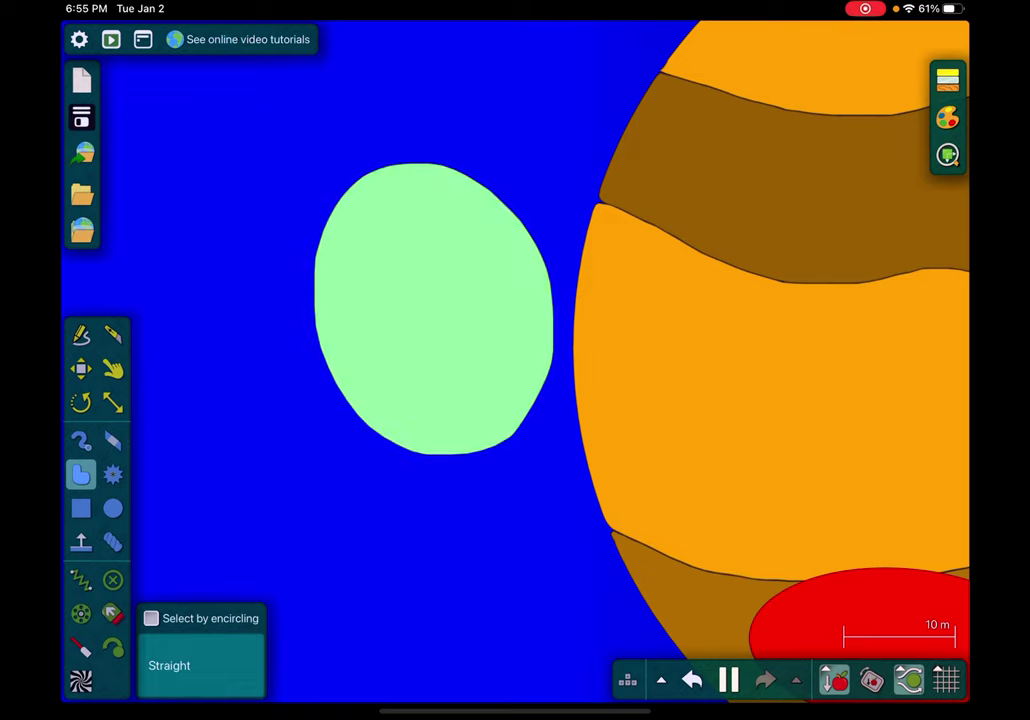
click(691, 680)
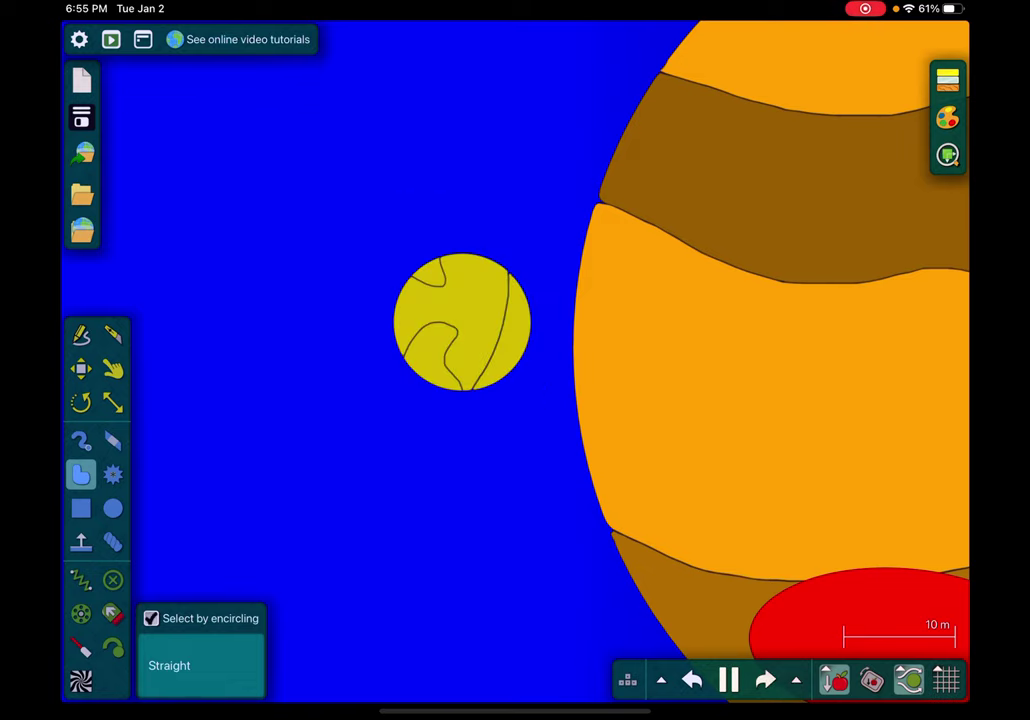
drag(518, 420, 525, 230)
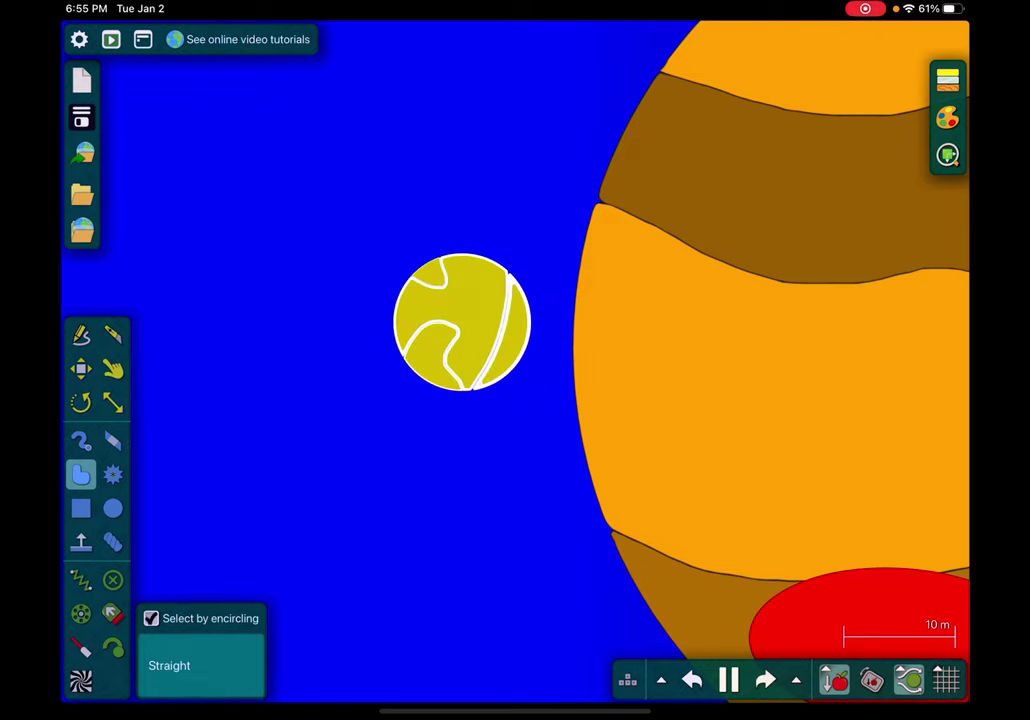
click(462, 322)
click(483, 308)
click(81, 368)
scroll(515, 360, down, 3)
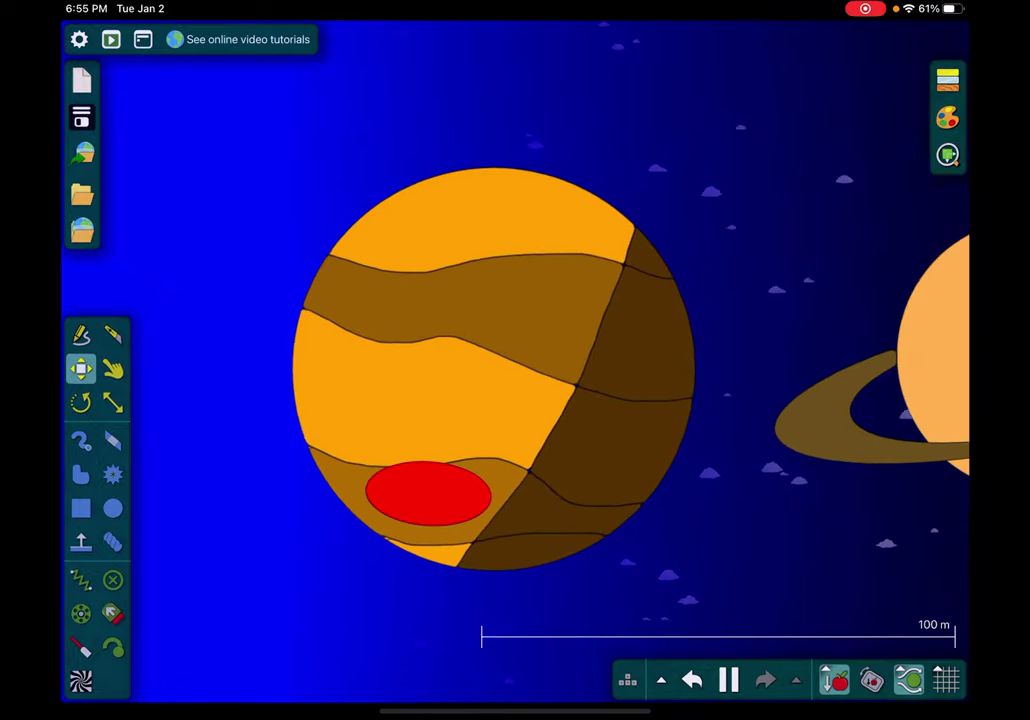
scroll(515, 360, down, 5)
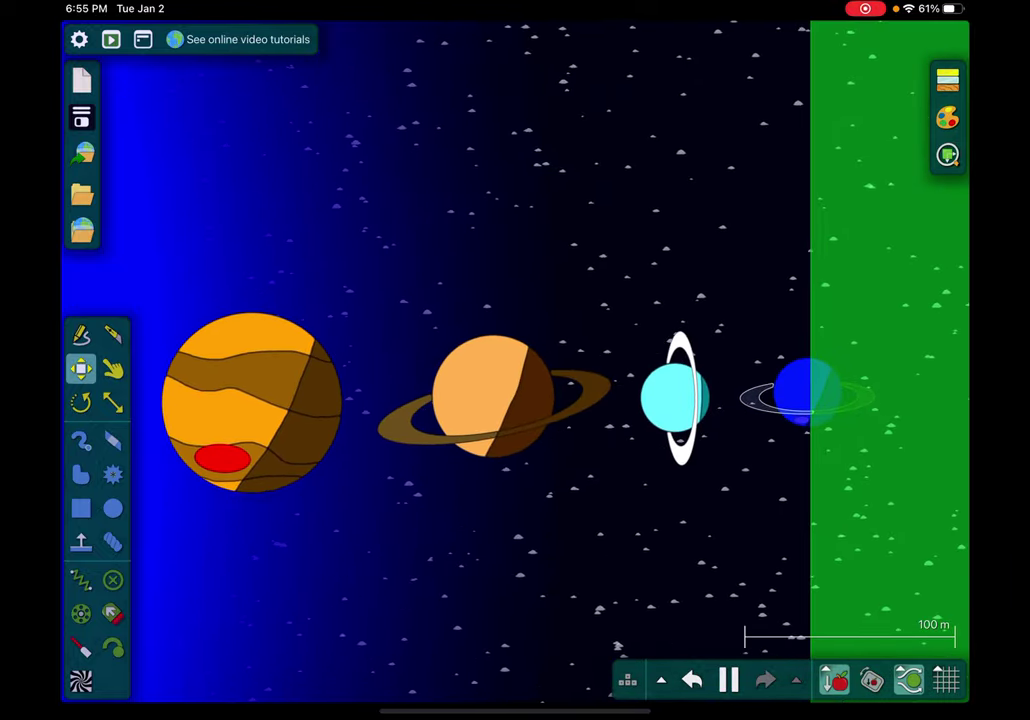
mouse_move(515, 360)
mouse_down()
mouse_move(621, 293)
mouse_move(663, 305)
mouse_move(635, 300)
mouse_move(631, 330)
mouse_move(663, 371)
mouse_move(622, 369)
mouse_move(681, 349)
mouse_up()
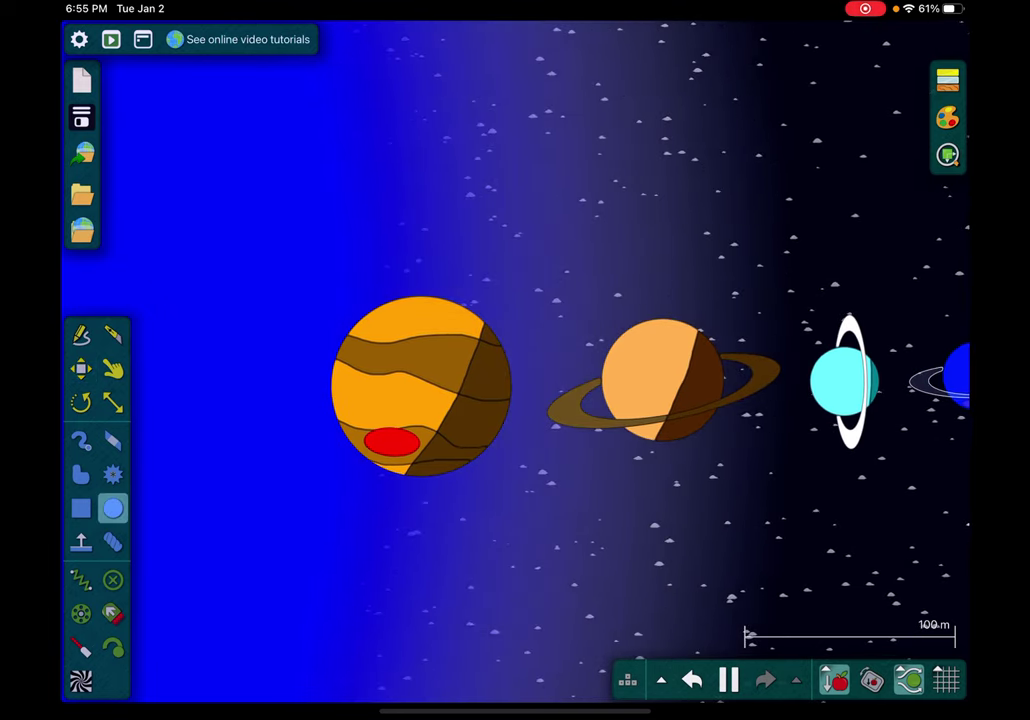
click(165, 245)
click(216, 485)
drag(409, 284, 345, 284)
click(523, 134)
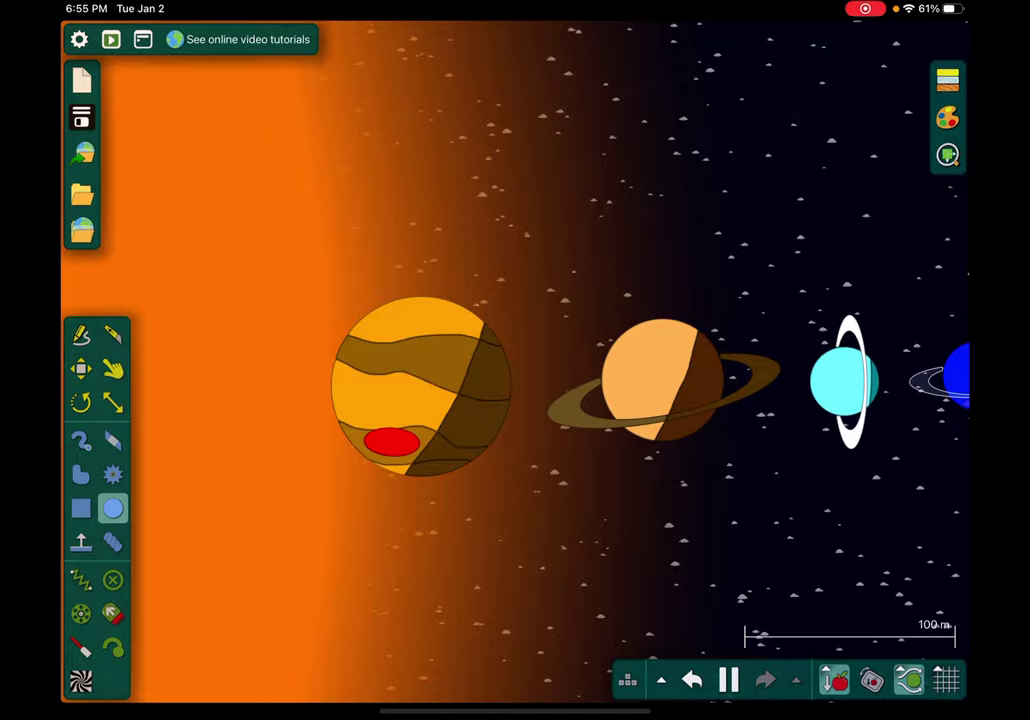
drag(845, 384, 214, 276)
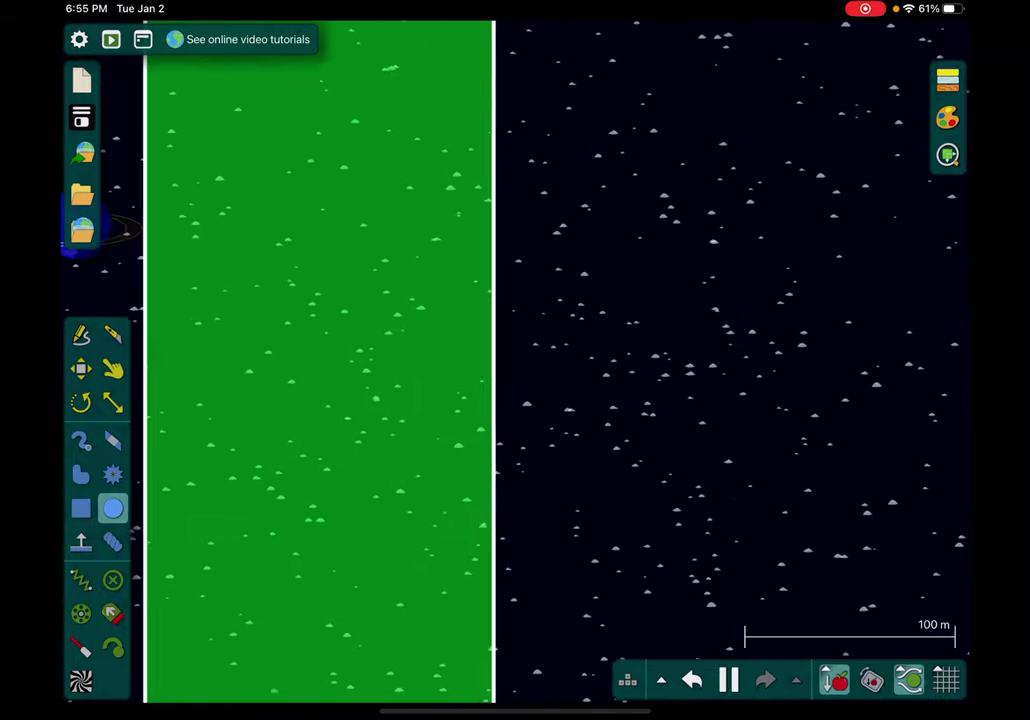
click(81, 368)
drag(92, 241, 205, 385)
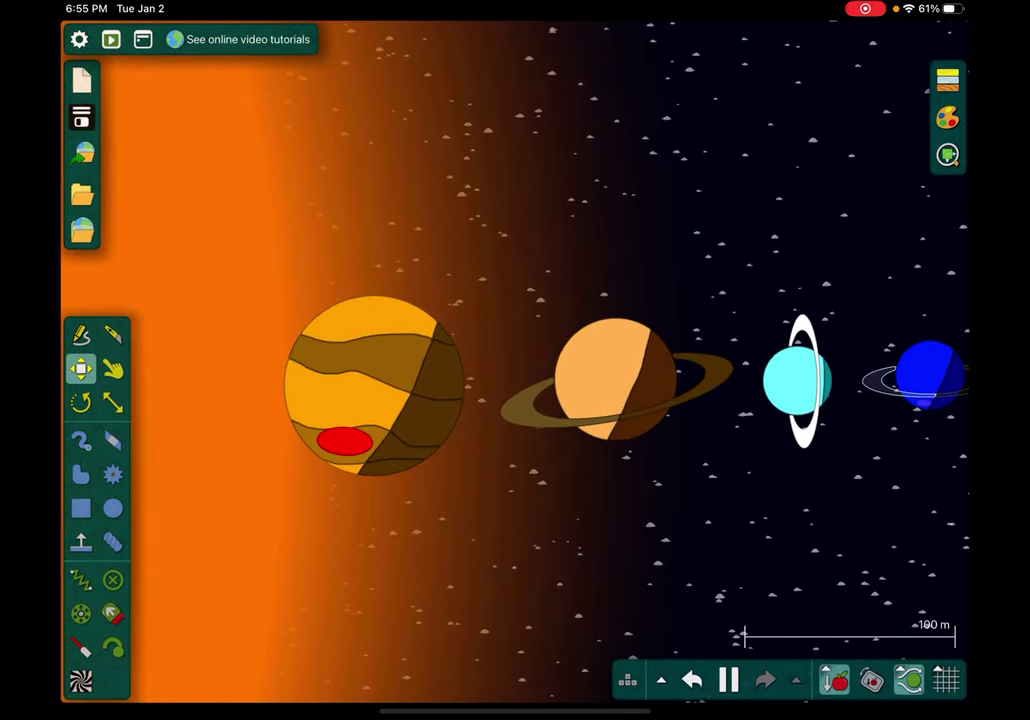
Recolour Jupiter a single uniform red-orange at hue 20°, removing its red spot
click(81, 474)
drag(225, 352, 380, 190)
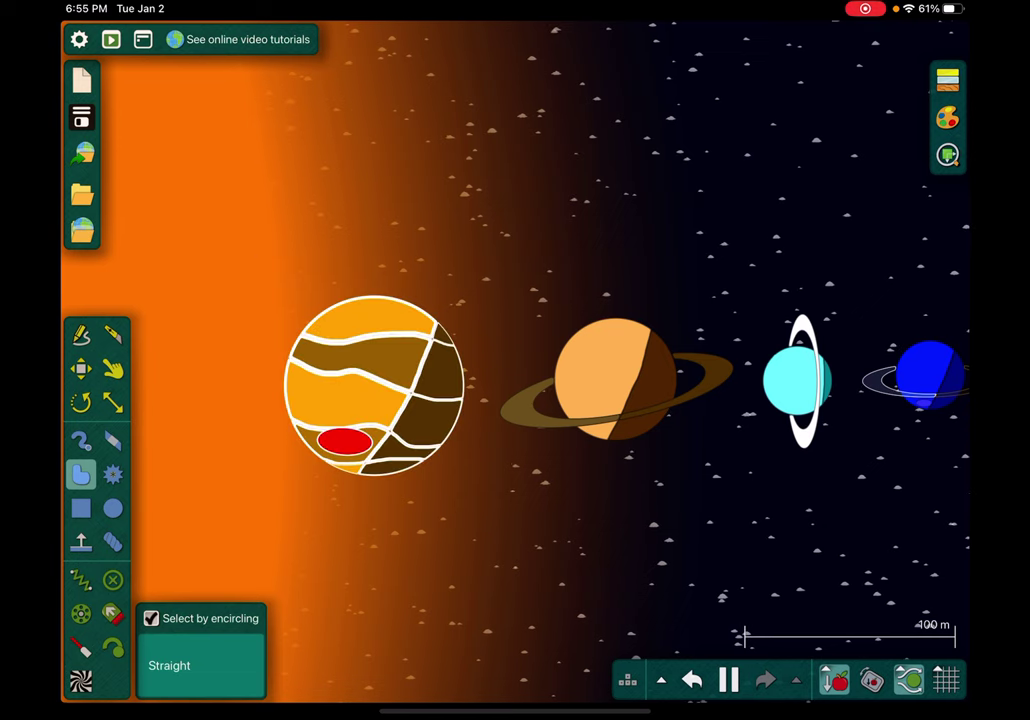
right_click(402, 516)
click(402, 513)
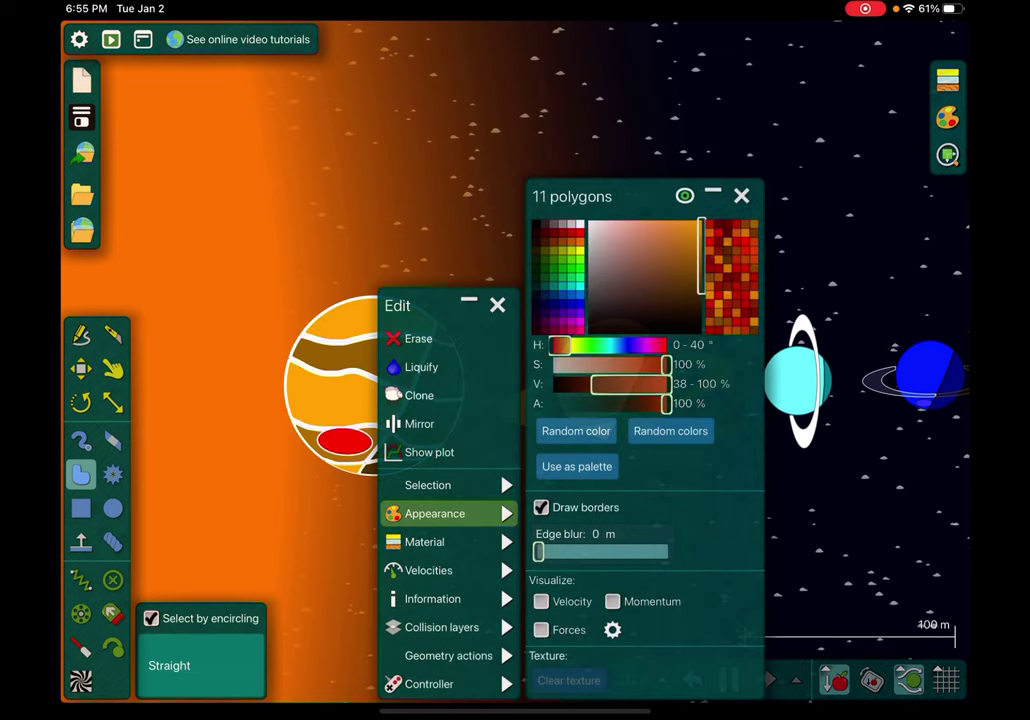
mouse_move(650, 248)
mouse_down()
mouse_move(665, 258)
mouse_move(701, 221)
mouse_up()
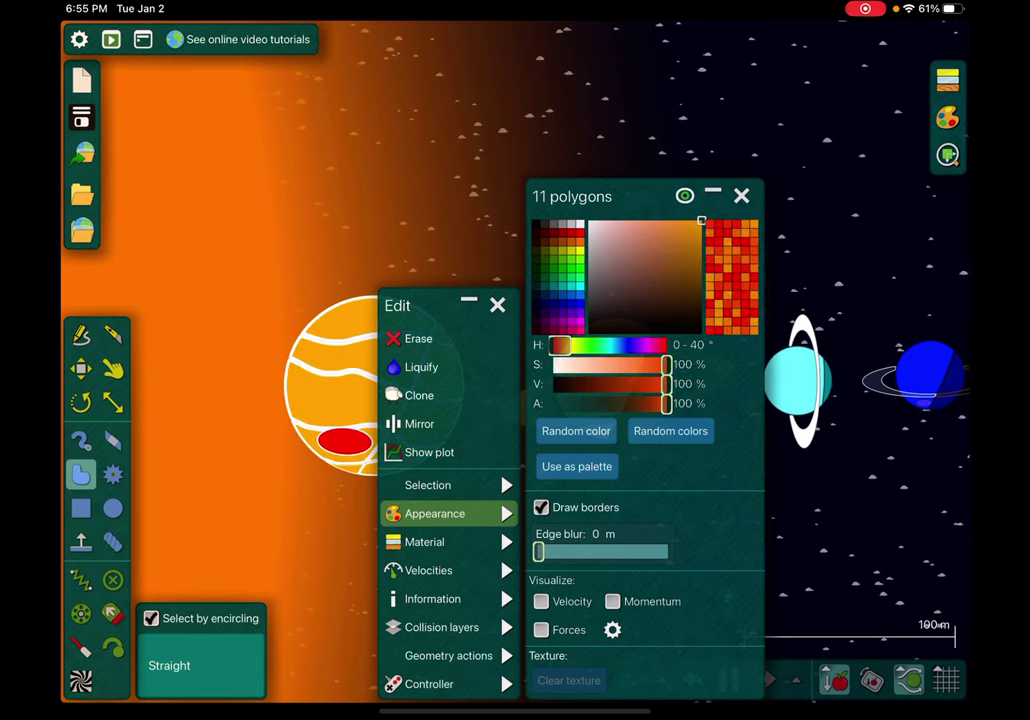
click(559, 345)
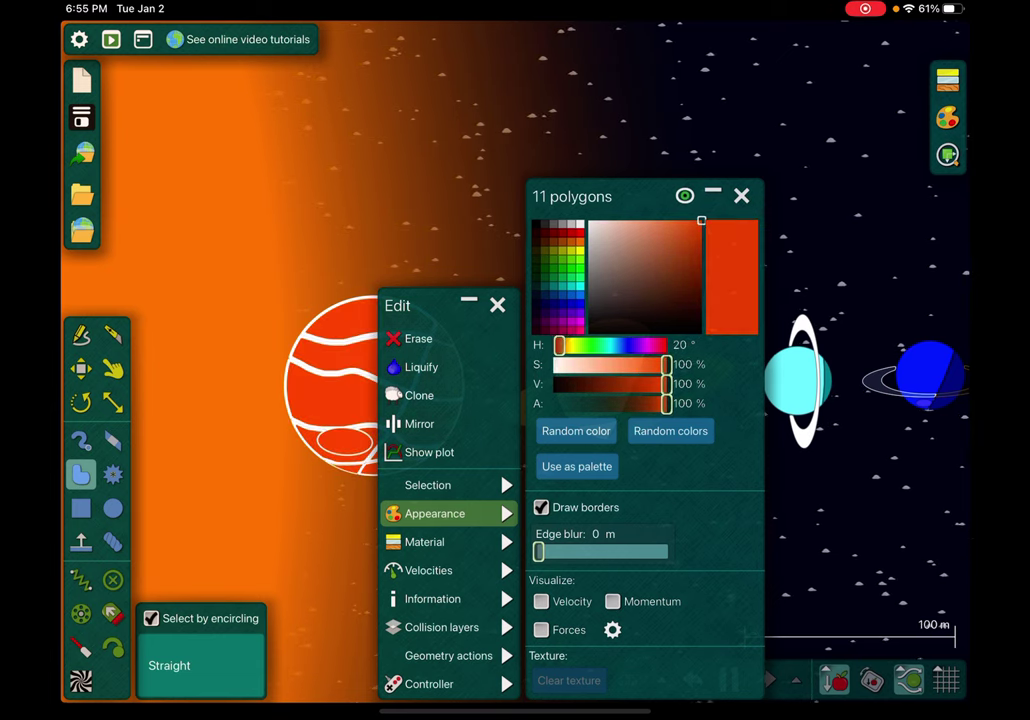
key(Escape)
Undo an accidental erase of Saturn and recolour it solid orange with a yellow-orange ring
drag(735, 256, 600, 410)
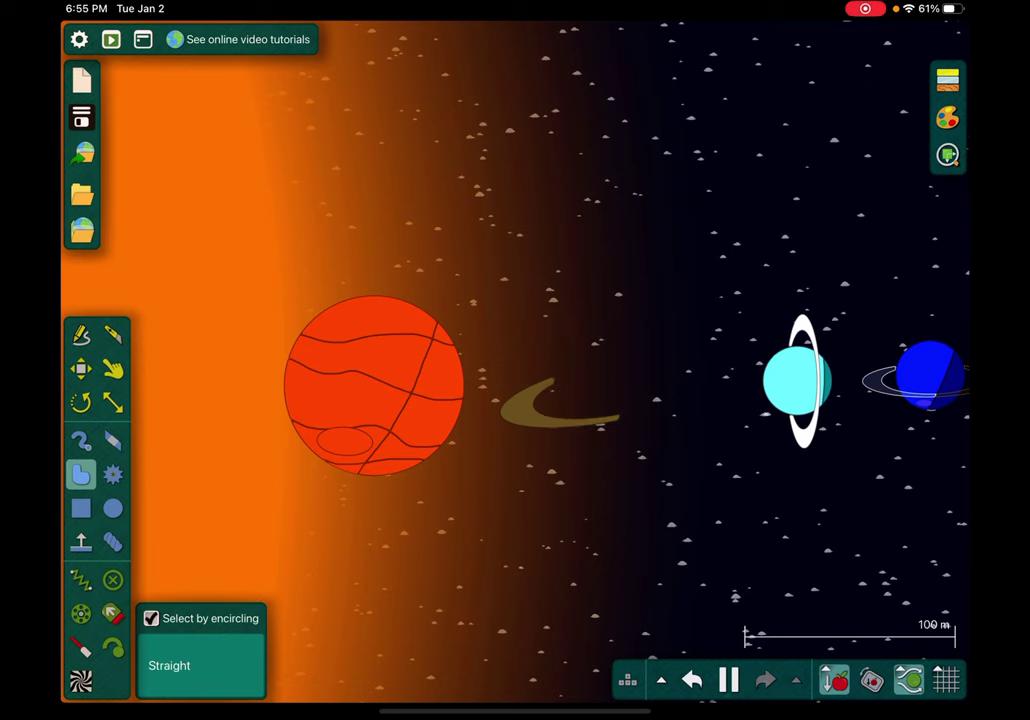
key(ctrl+z)
drag(715, 497, 485, 445)
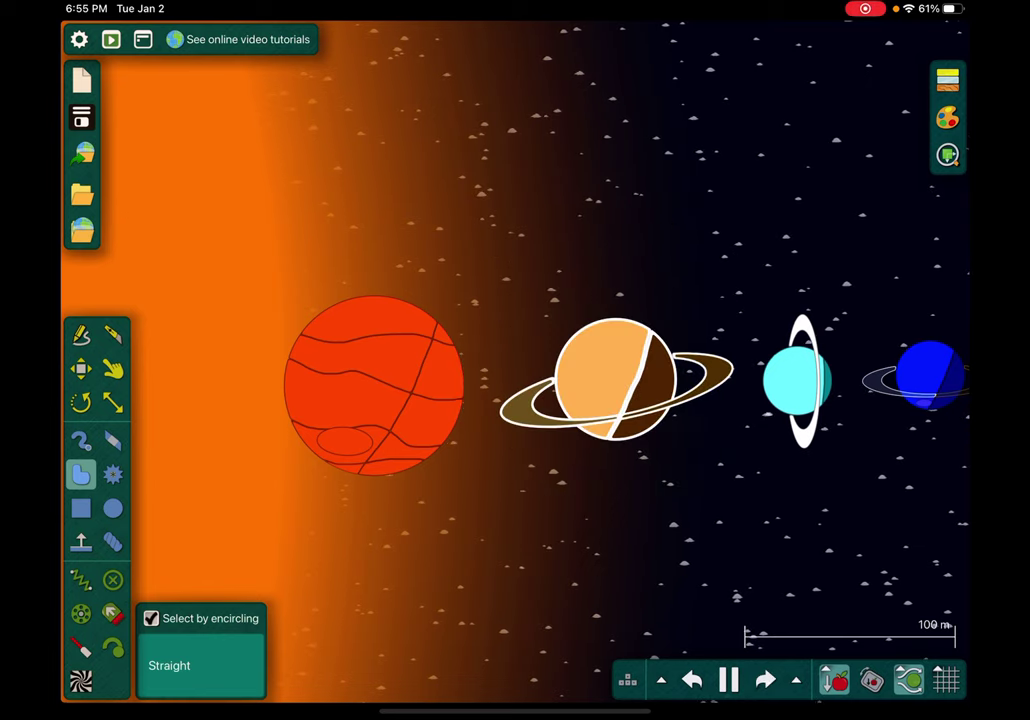
click(596, 356)
click(676, 485)
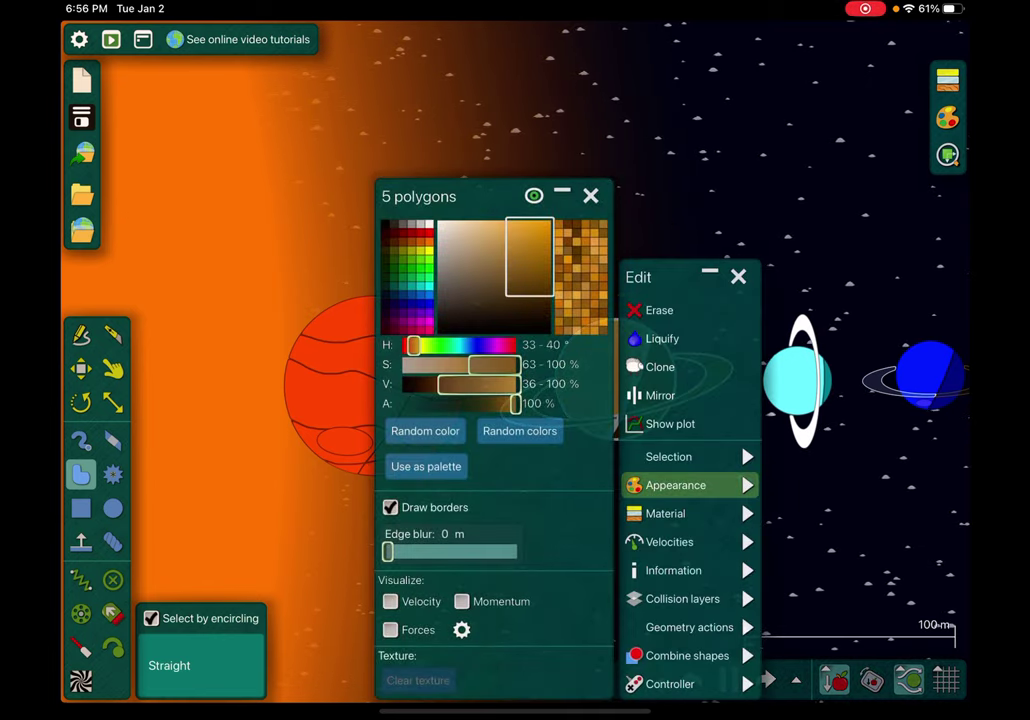
click(586, 546)
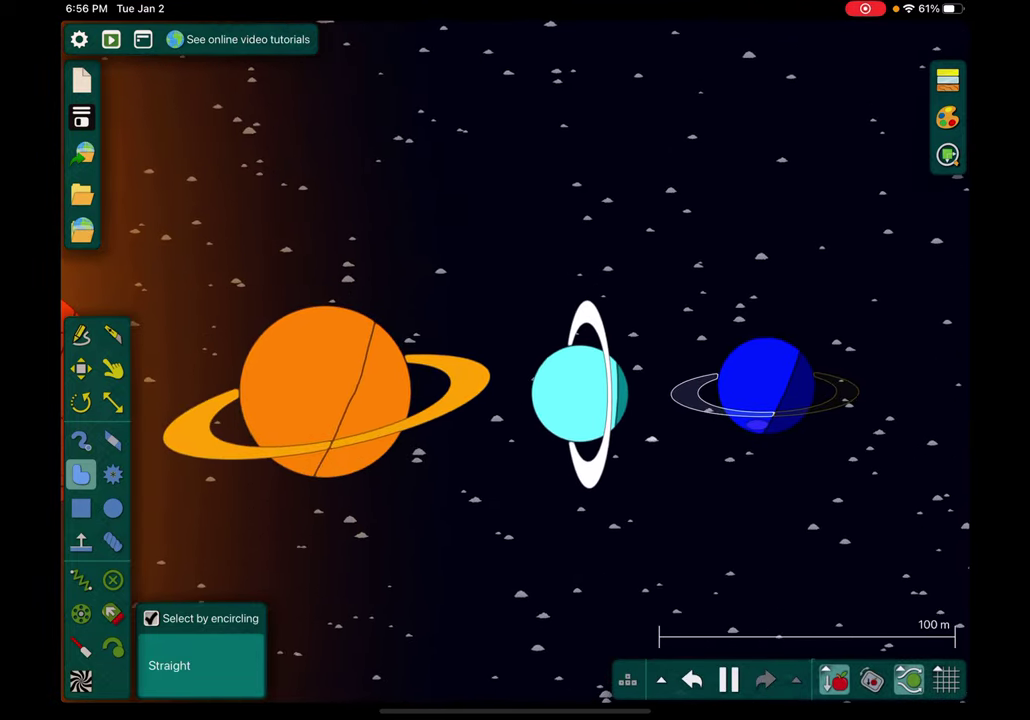
Give Uranus the Gold material (19.3 kg/m² density)
click(580, 395)
click(617, 485)
click(607, 513)
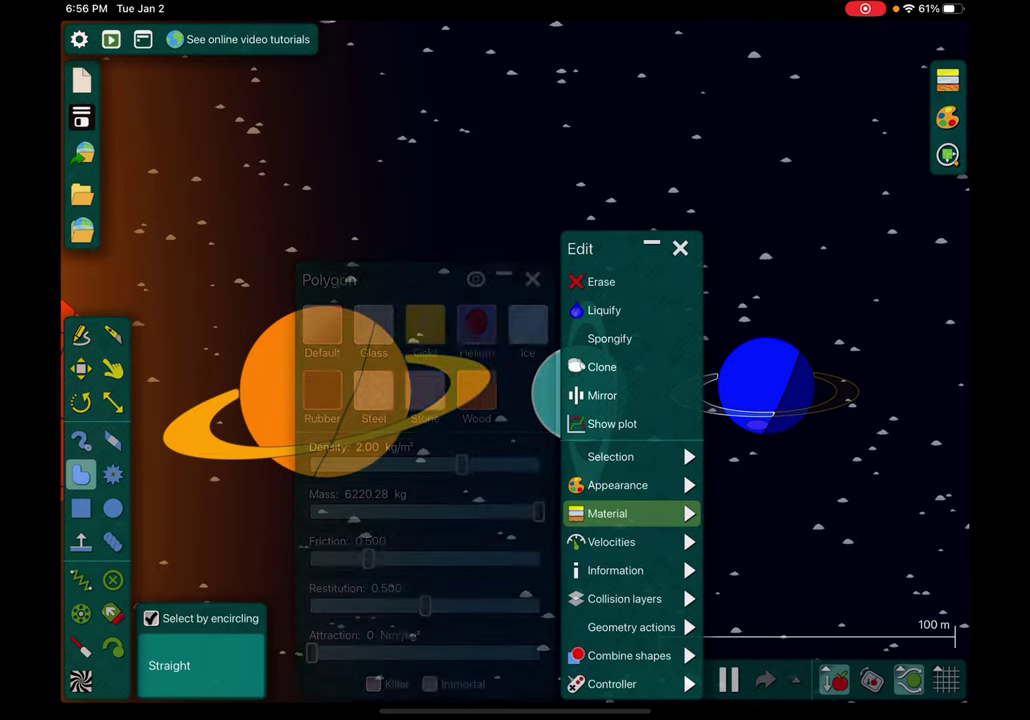
click(425, 325)
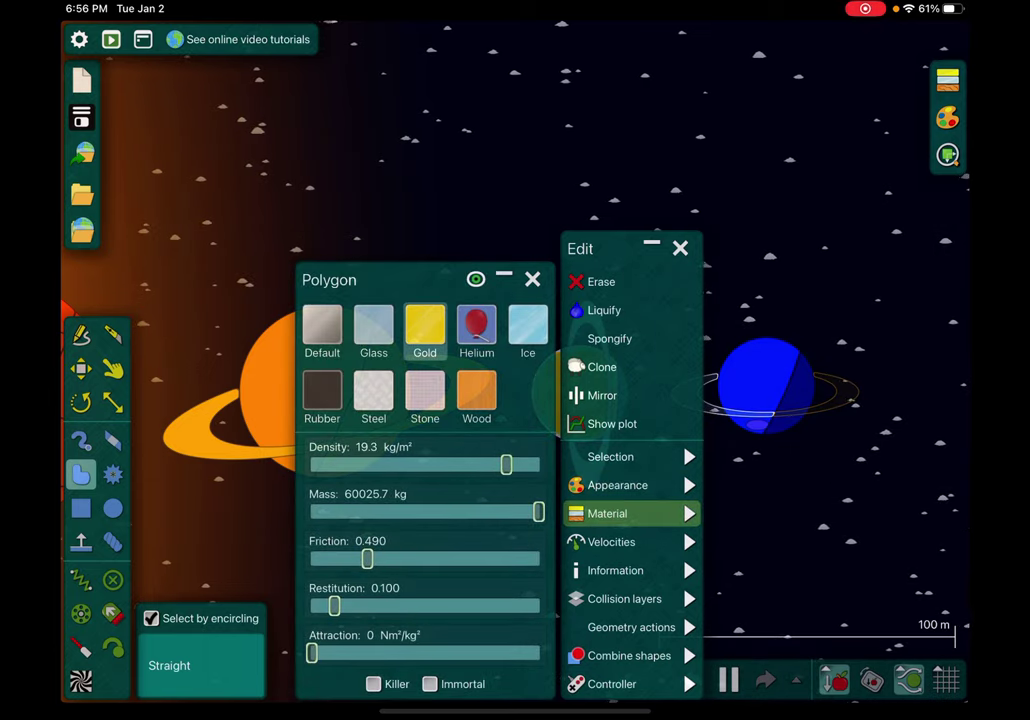
click(680, 248)
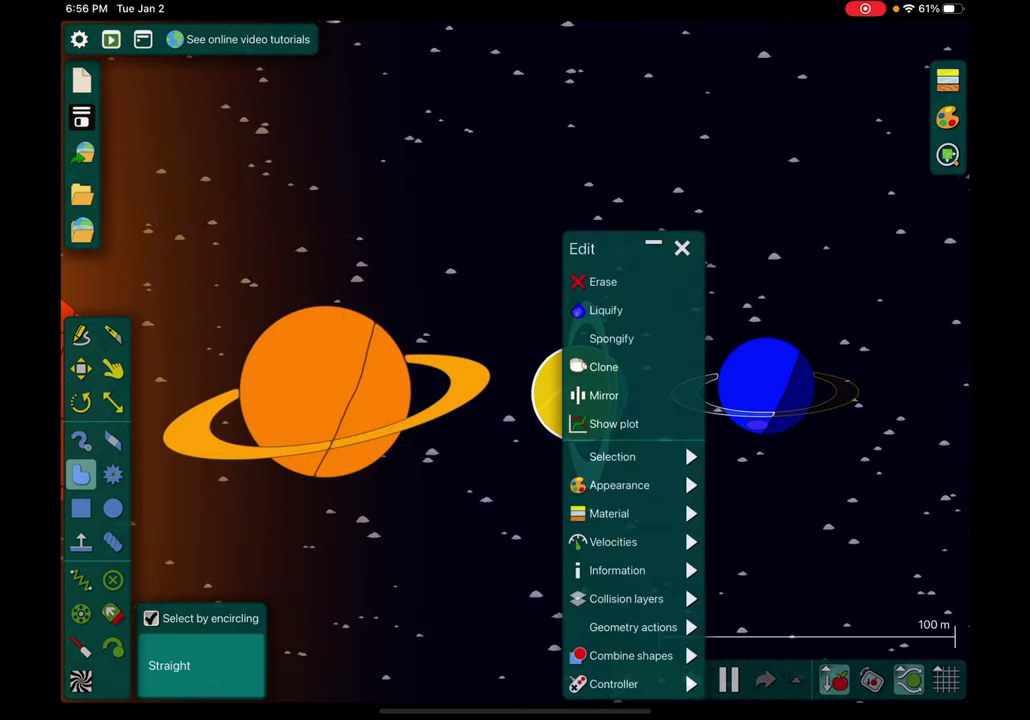
Restore Uranus's cyan colour at hue 190° and pan to show the whole planet row
click(620, 485)
drag(751, 273, 797, 273)
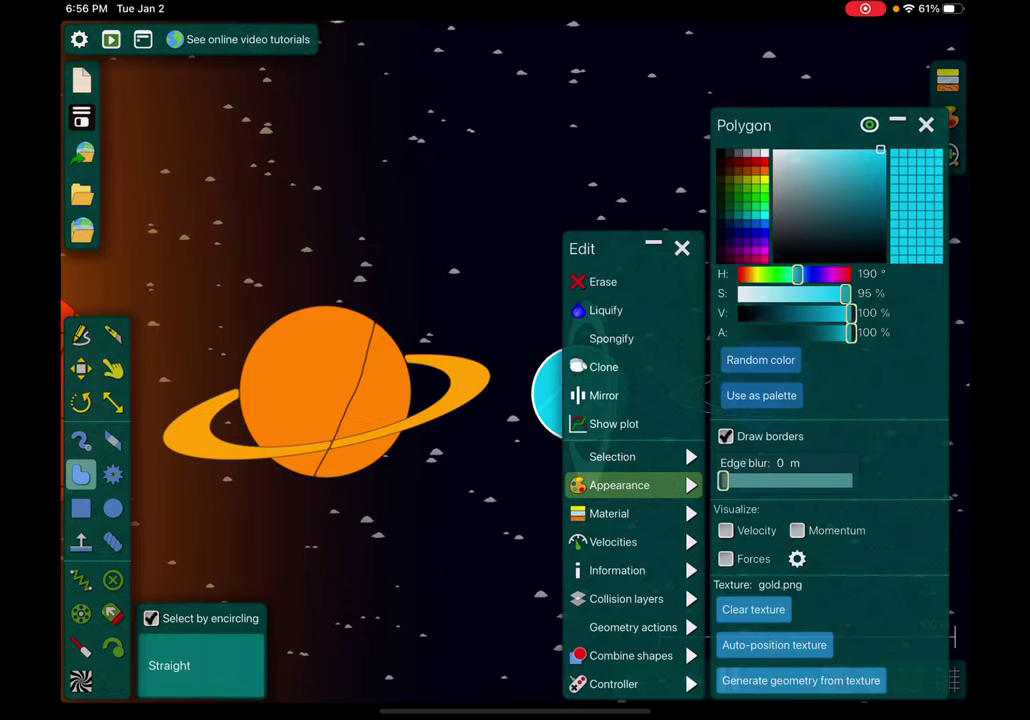
click(550, 356)
scroll(515, 360, down, 2)
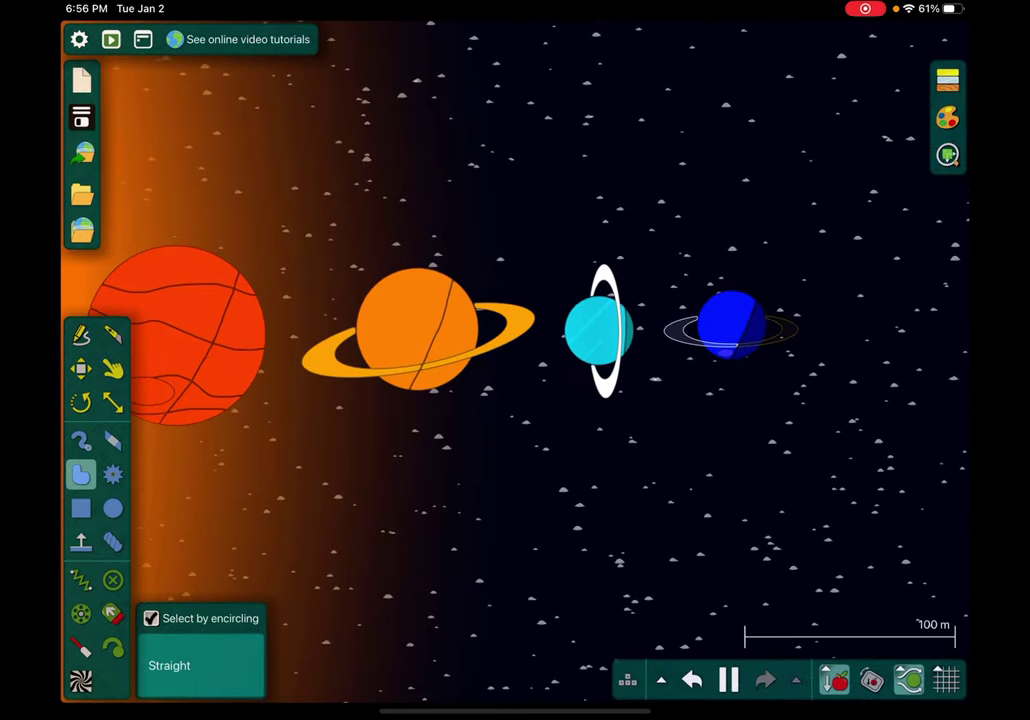
drag(515, 360, 698, 368)
click(113, 508)
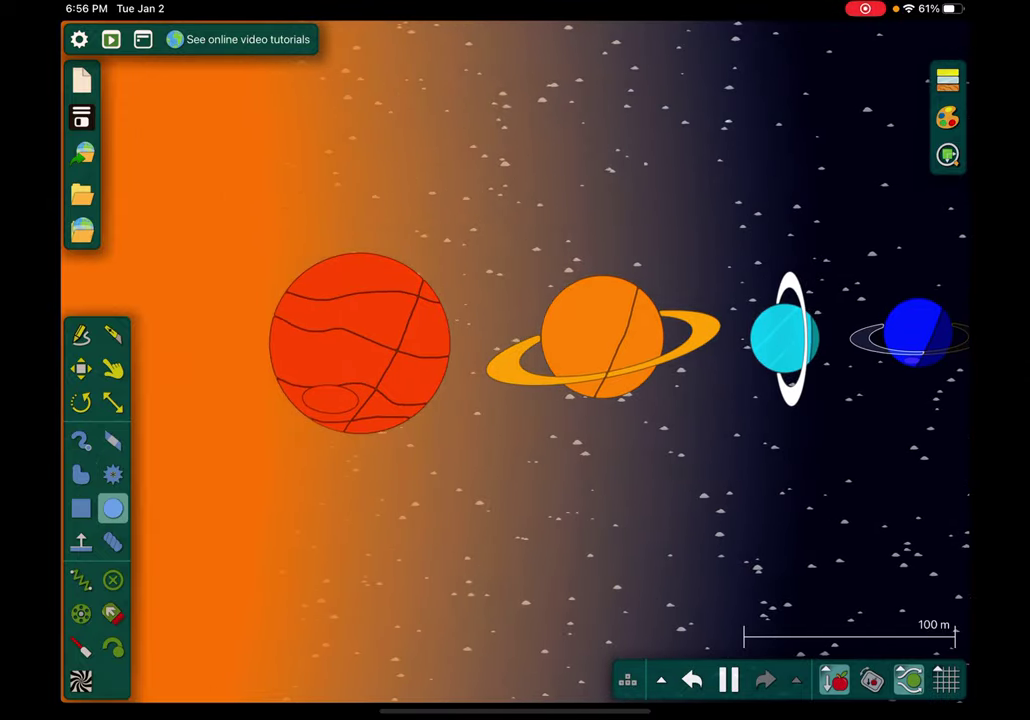
Shift the star's hue from 30° to 40° for a yellow-orange colour
right_click(330, 350)
click(252, 485)
drag(380, 284, 383, 284)
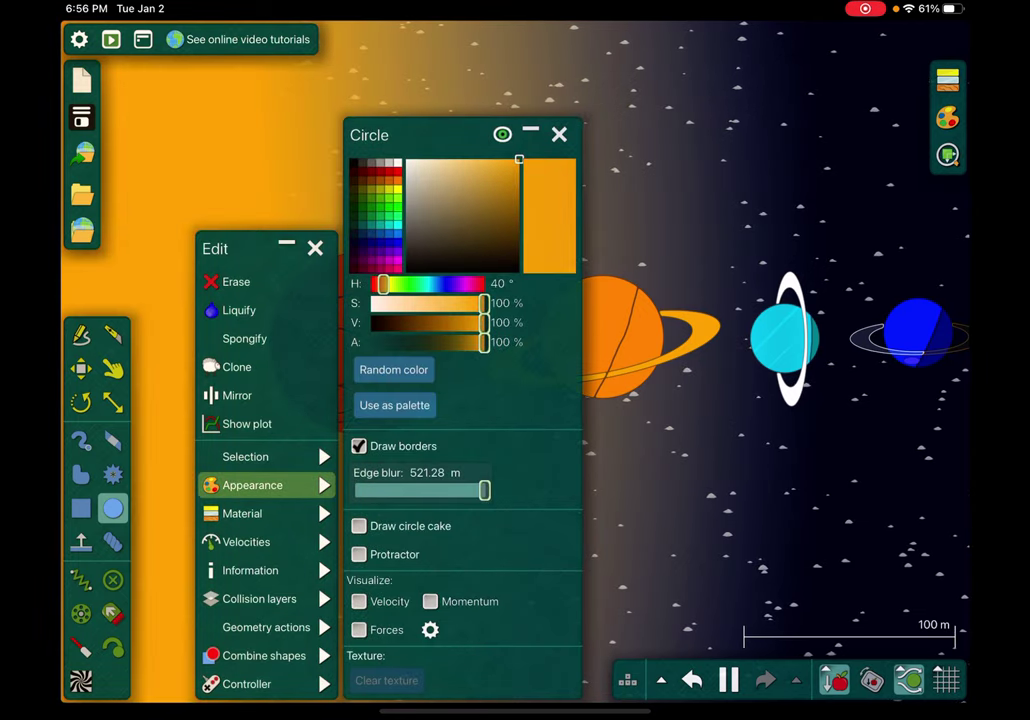
click(170, 360)
Nudge Uranus slightly left, slide the green ground block right, and bring up Uranus's Appearance settings
click(81, 369)
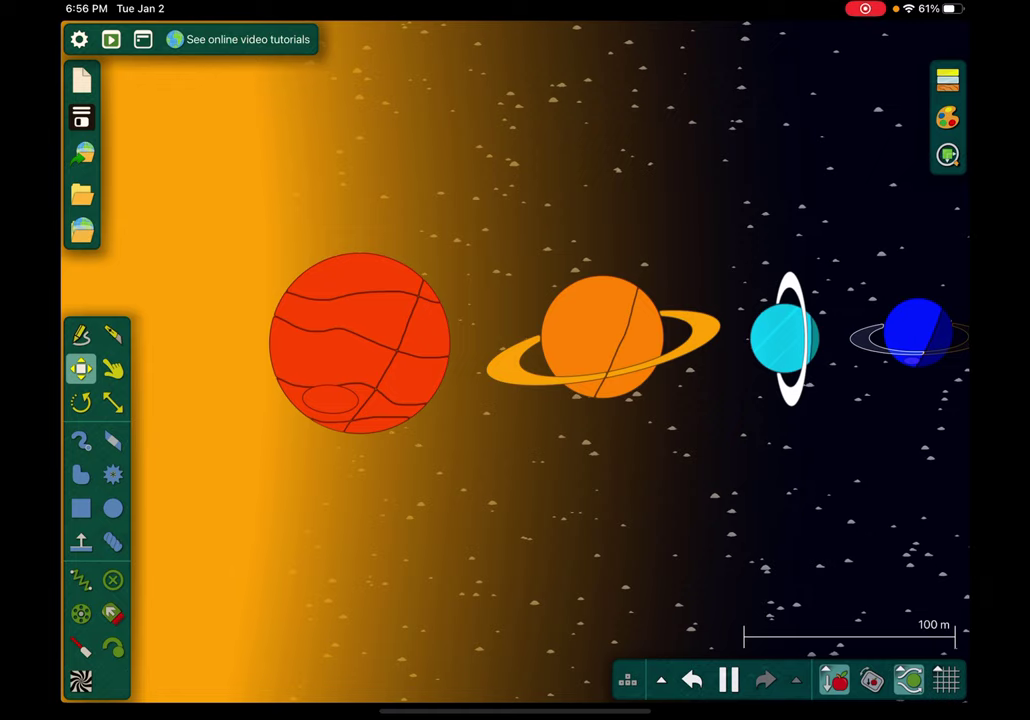
mouse_move(785, 338)
mouse_down()
mouse_move(786, 274)
mouse_move(817, 357)
mouse_move(773, 335)
mouse_up()
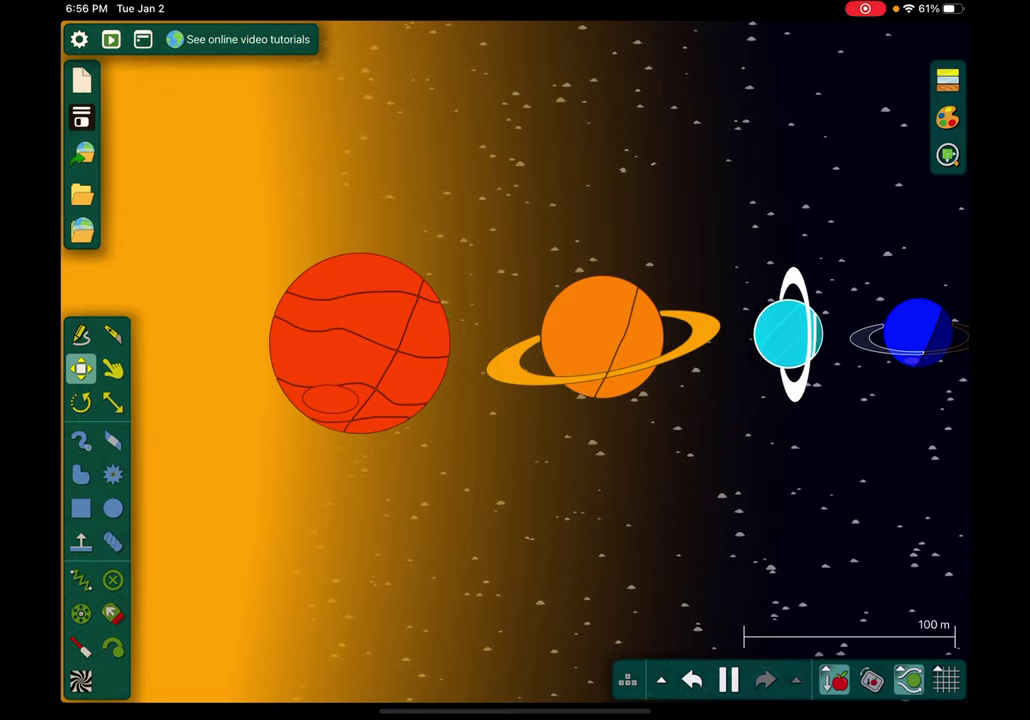
drag(700, 500, 236, 500)
drag(500, 500, 375, 500)
drag(800, 400, 913, 400)
drag(500, 400, 710, 470)
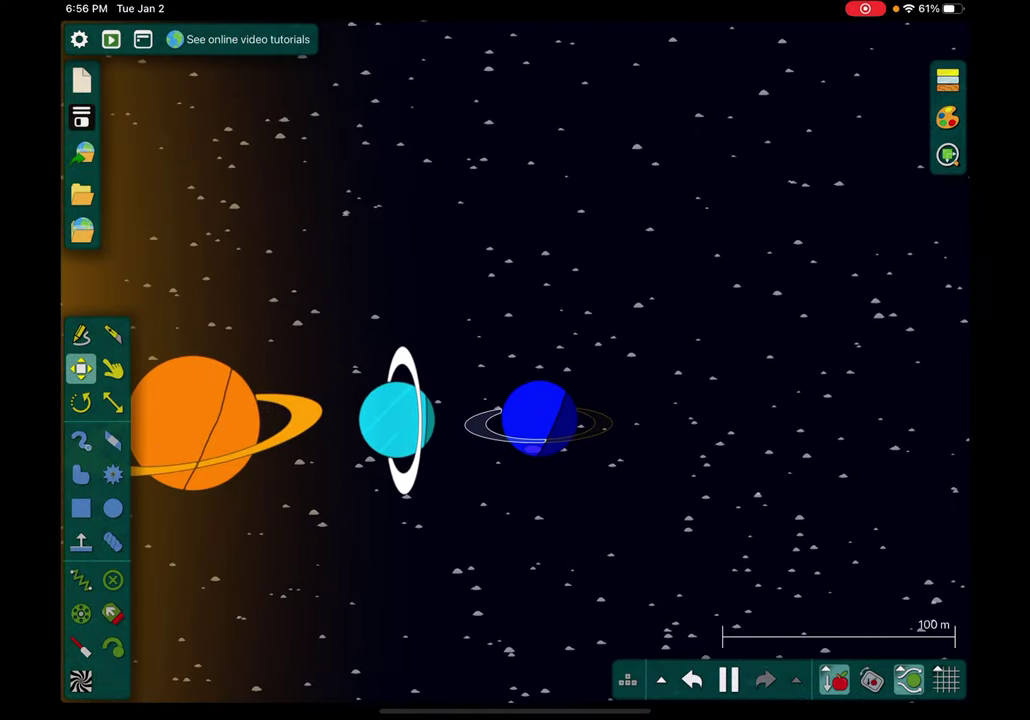
click(403, 356)
click(436, 485)
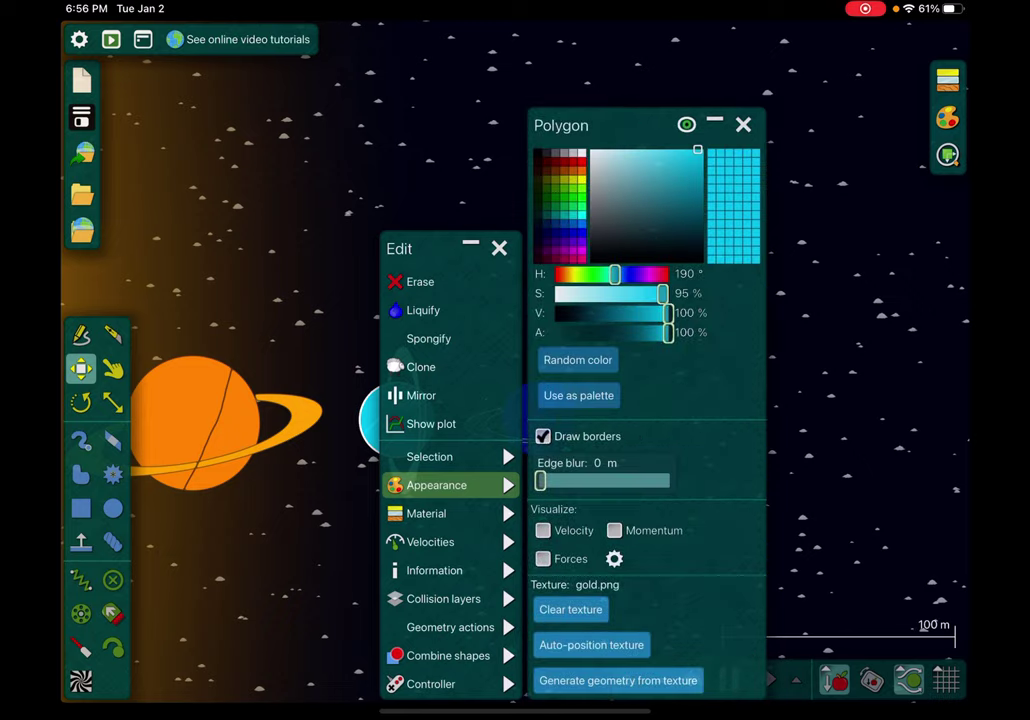
scroll(400, 420, up, 5)
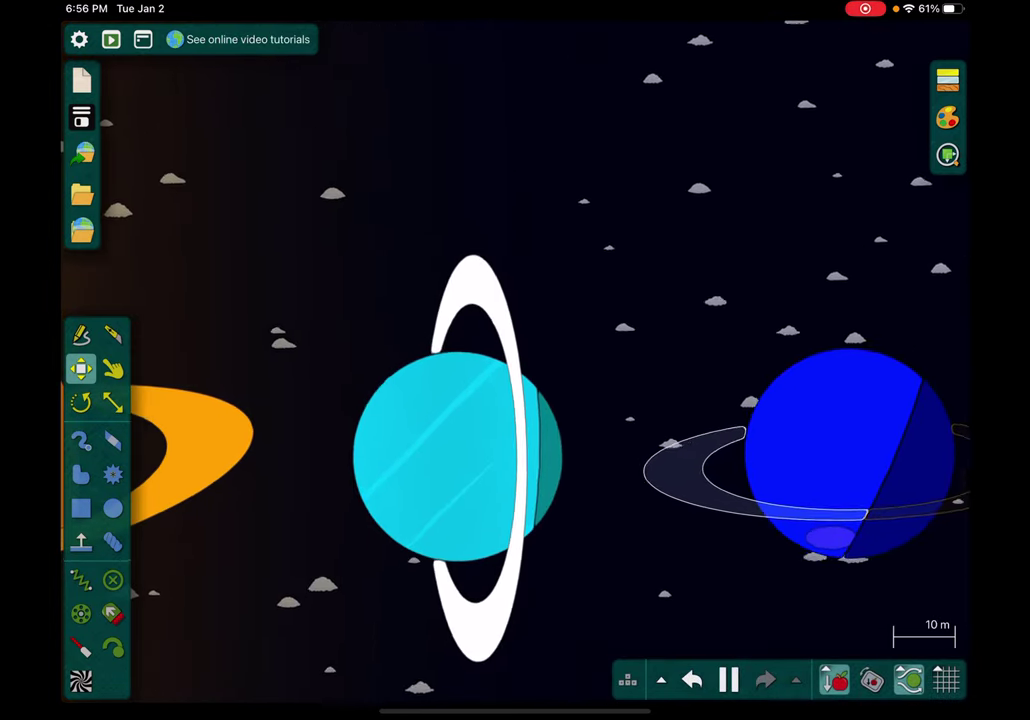
Lasso Uranus and make it pale yellow: hue 60° with 45% saturation
click(81, 402)
click(81, 474)
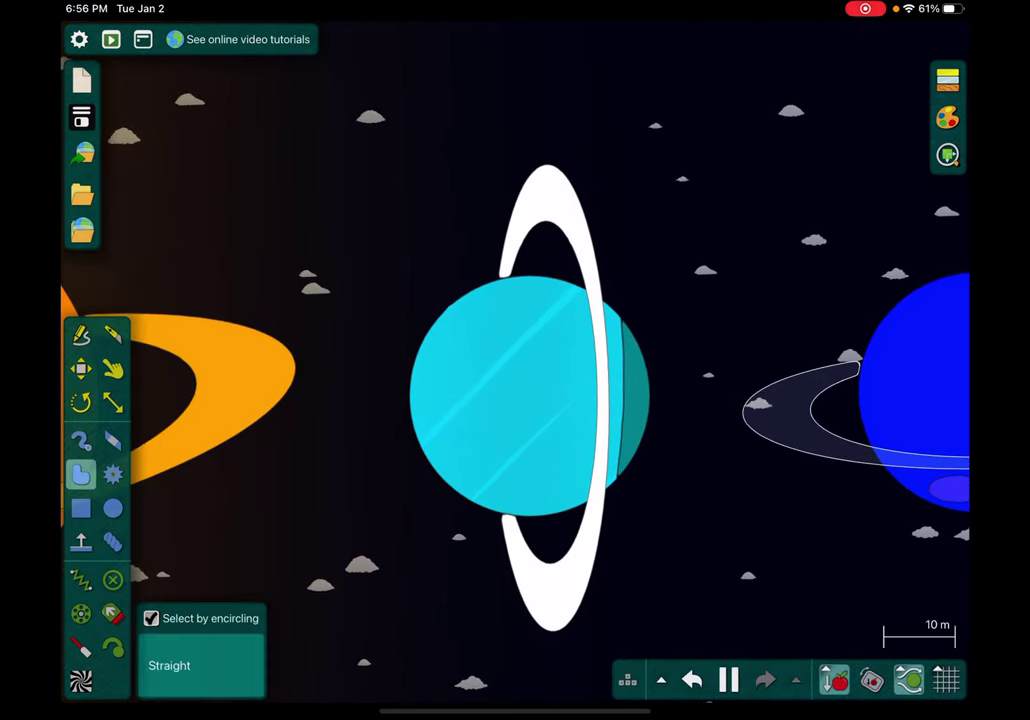
mouse_move(405, 455)
mouse_down()
mouse_move(530, 215)
mouse_move(420, 450)
mouse_up()
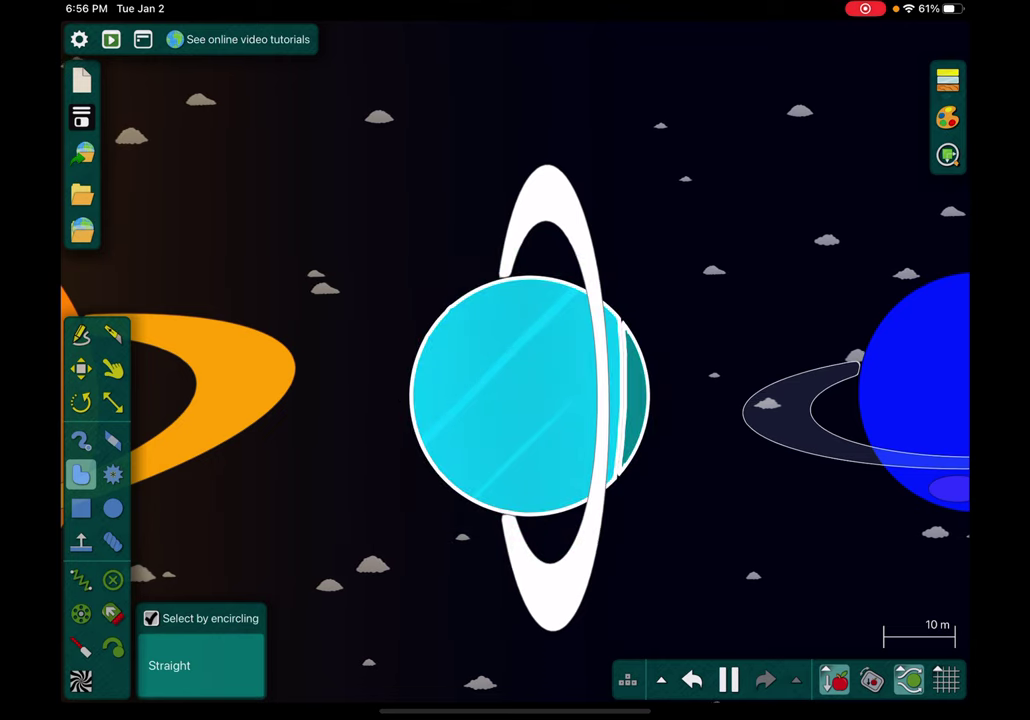
click(530, 400)
click(569, 485)
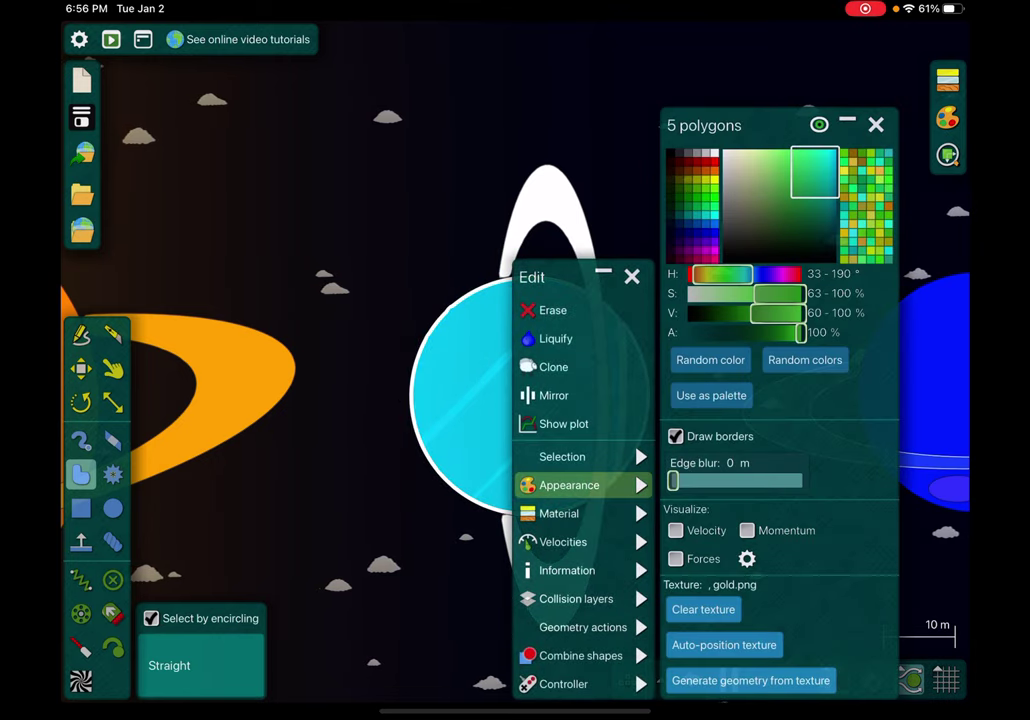
drag(805, 155, 777, 148)
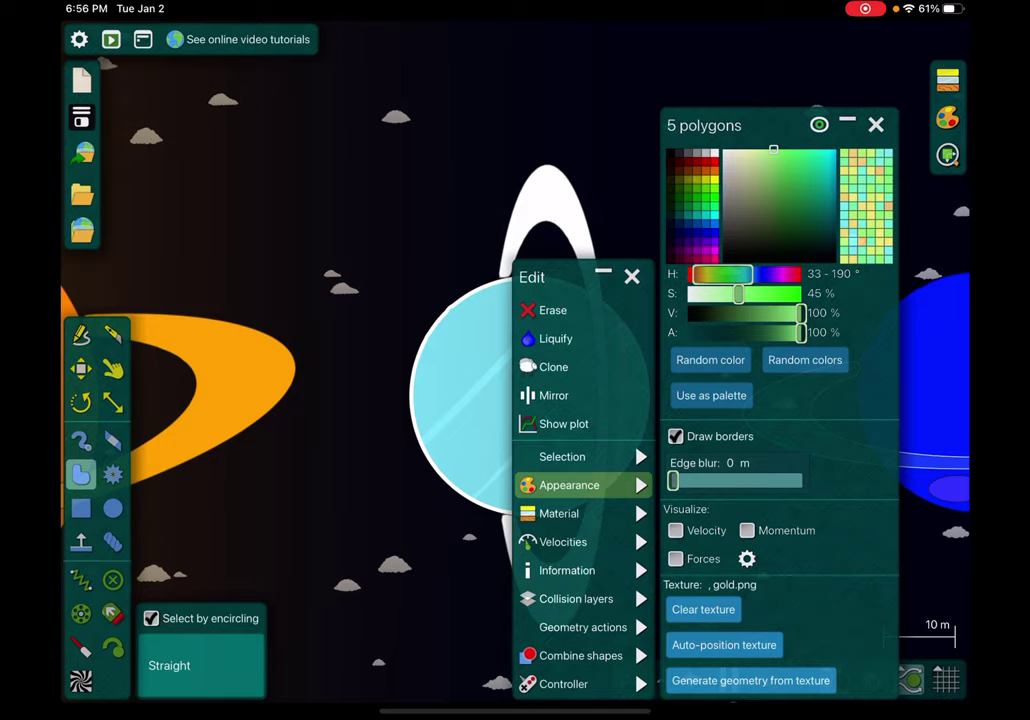
drag(722, 273, 706, 273)
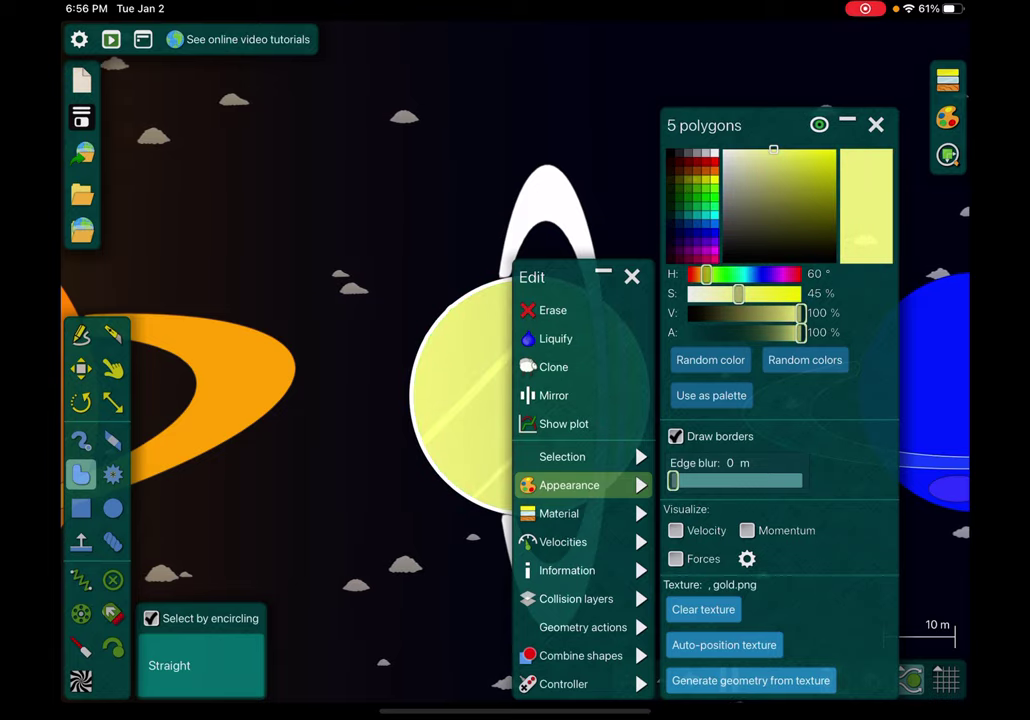
scroll(515, 380, down, 10)
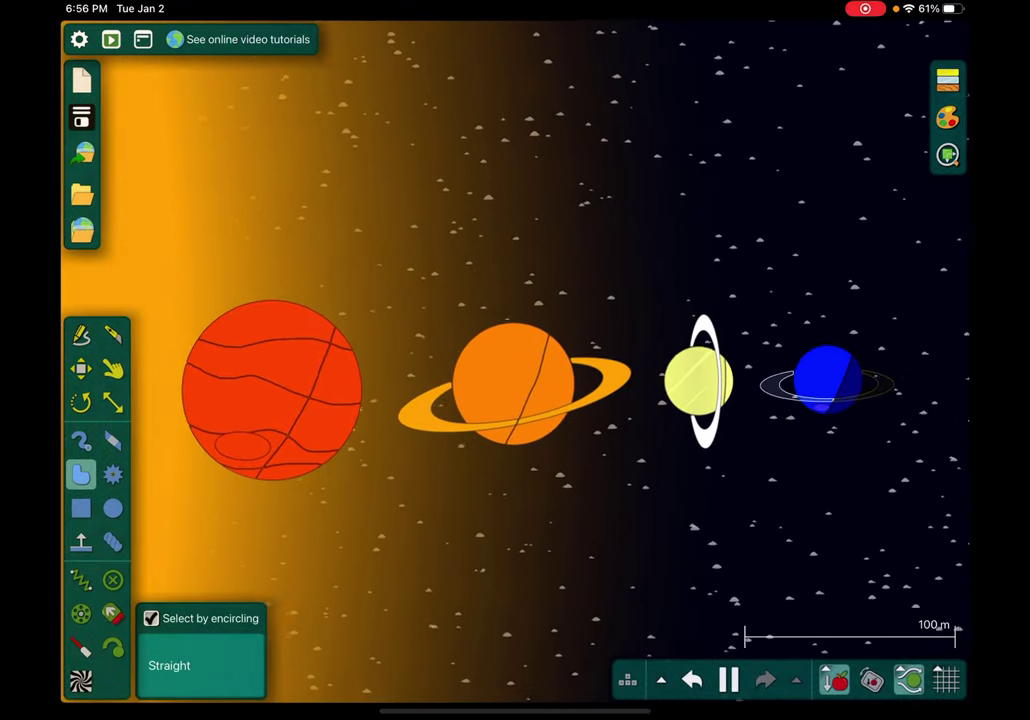
Shift the star's hue from 40° to red and lower its saturation to 77%
mouse_move(515, 390)
mouse_down()
mouse_move(625, 380)
mouse_move(597, 370)
mouse_up()
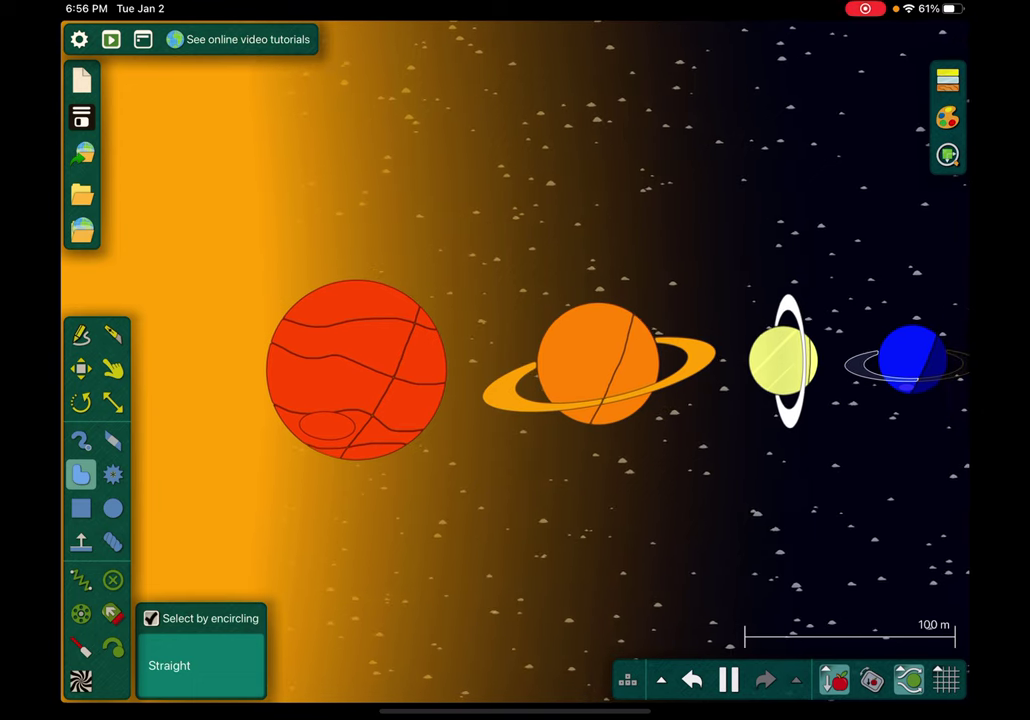
click(113, 508)
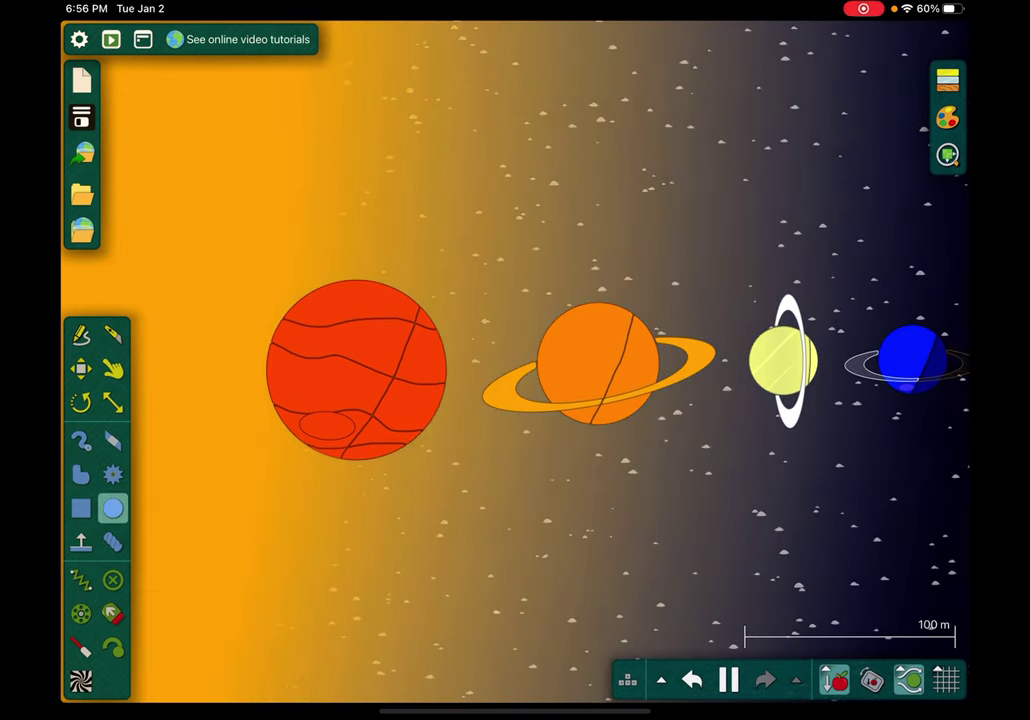
right_click(356, 370)
click(217, 485)
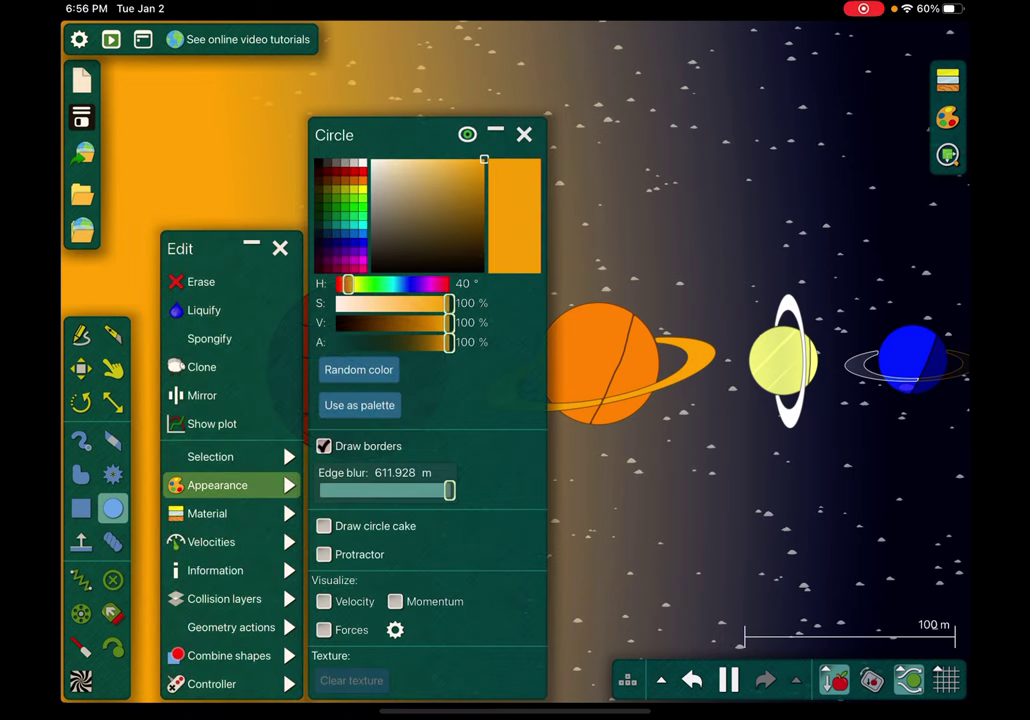
drag(347, 284, 340, 284)
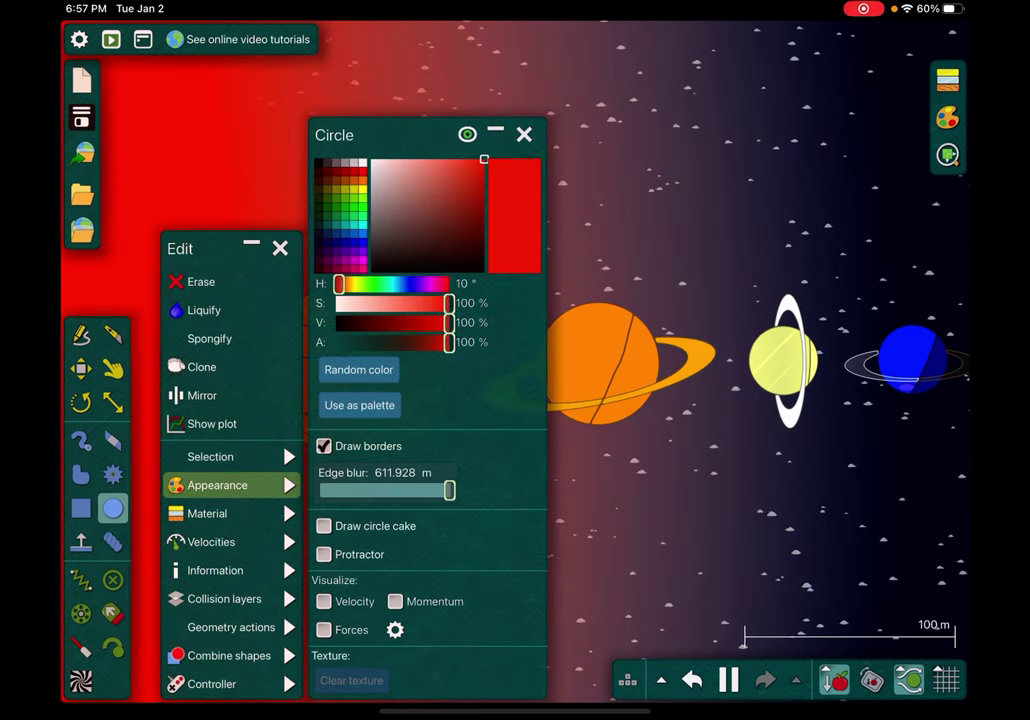
drag(448, 303, 423, 303)
click(680, 540)
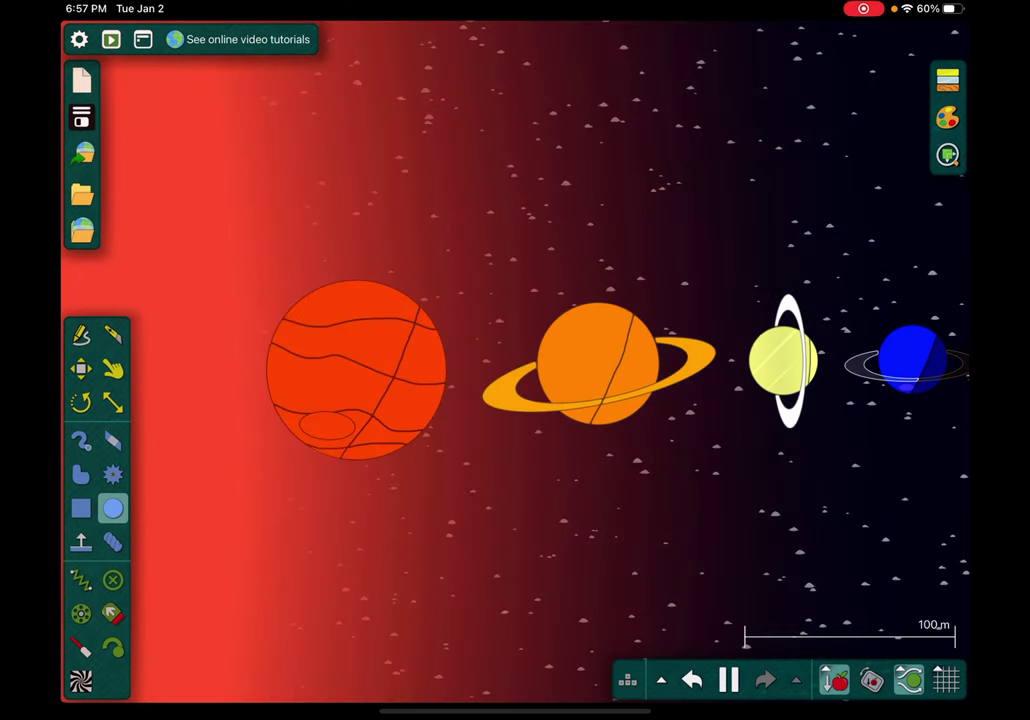
Erase the large red striped planet by encircling it
click(81, 474)
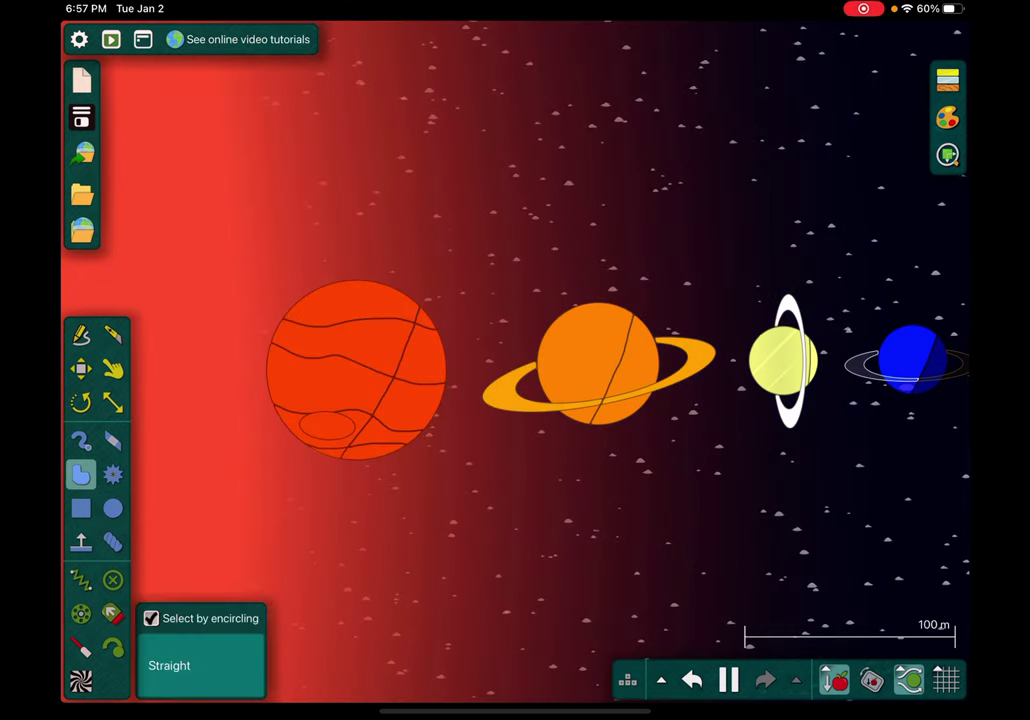
mouse_move(276, 158)
mouse_down()
mouse_move(448, 500)
mouse_move(290, 160)
mouse_up()
click(400, 315)
click(400, 338)
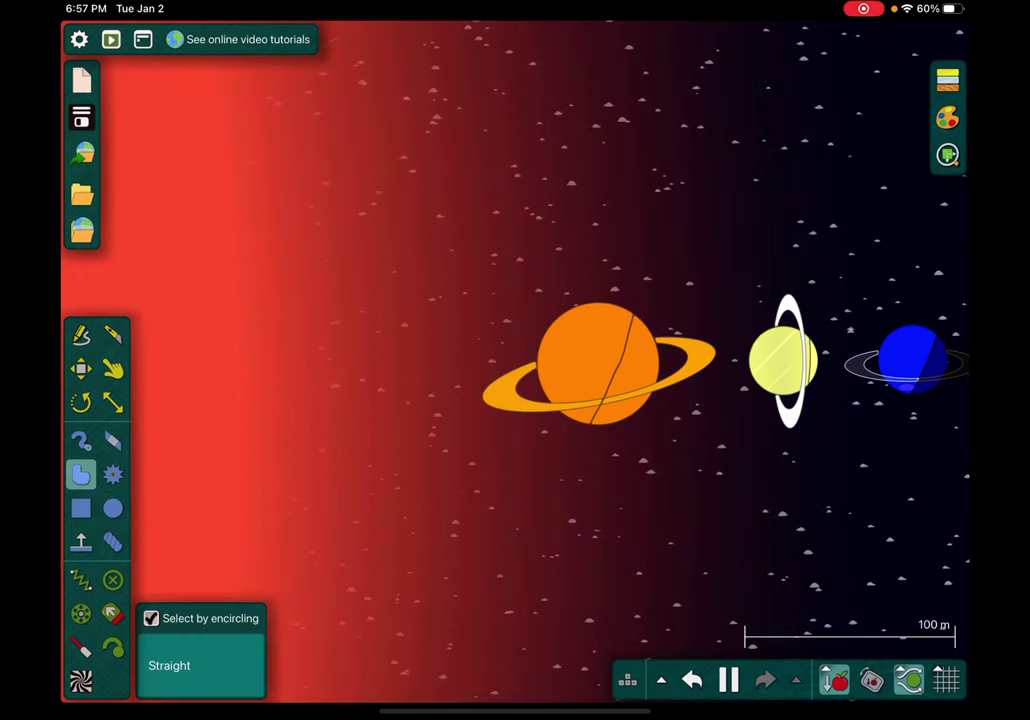
click(112, 508)
scroll(700, 370, up, 3)
scroll(700, 370, down, 3)
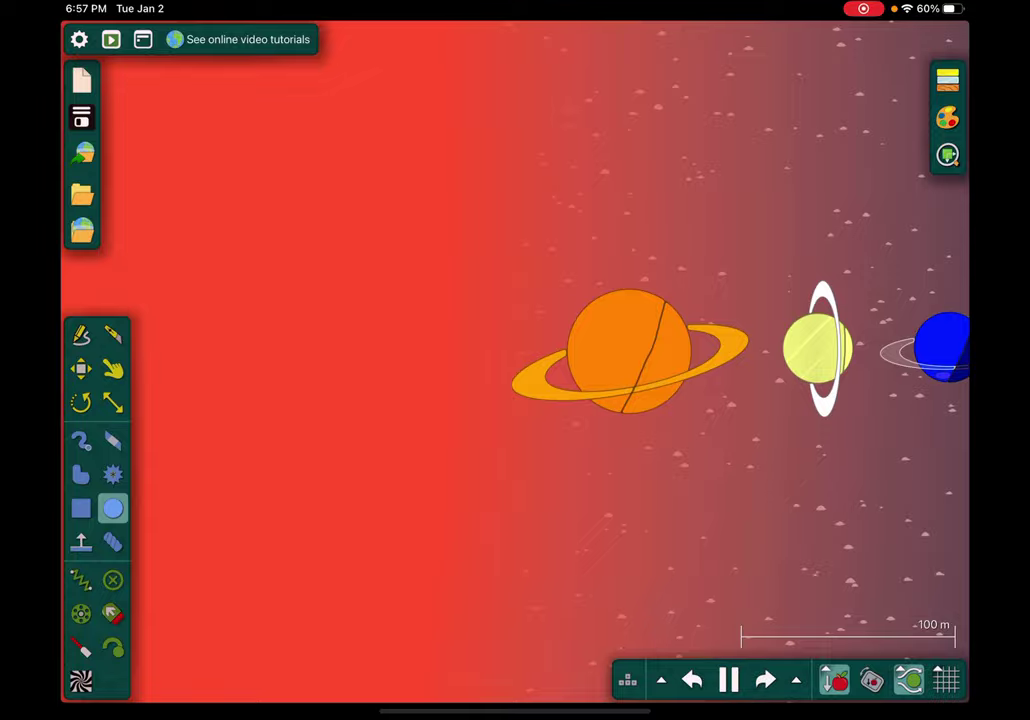
Pan the view so the red star and remaining planets are framed
click(81, 369)
mouse_move(700, 480)
mouse_down()
mouse_move(247, 455)
mouse_move(440, 477)
mouse_move(704, 486)
mouse_move(654, 477)
mouse_move(275, 480)
mouse_move(711, 480)
mouse_up()
drag(150, 480, 875, 480)
drag(600, 480, 649, 466)
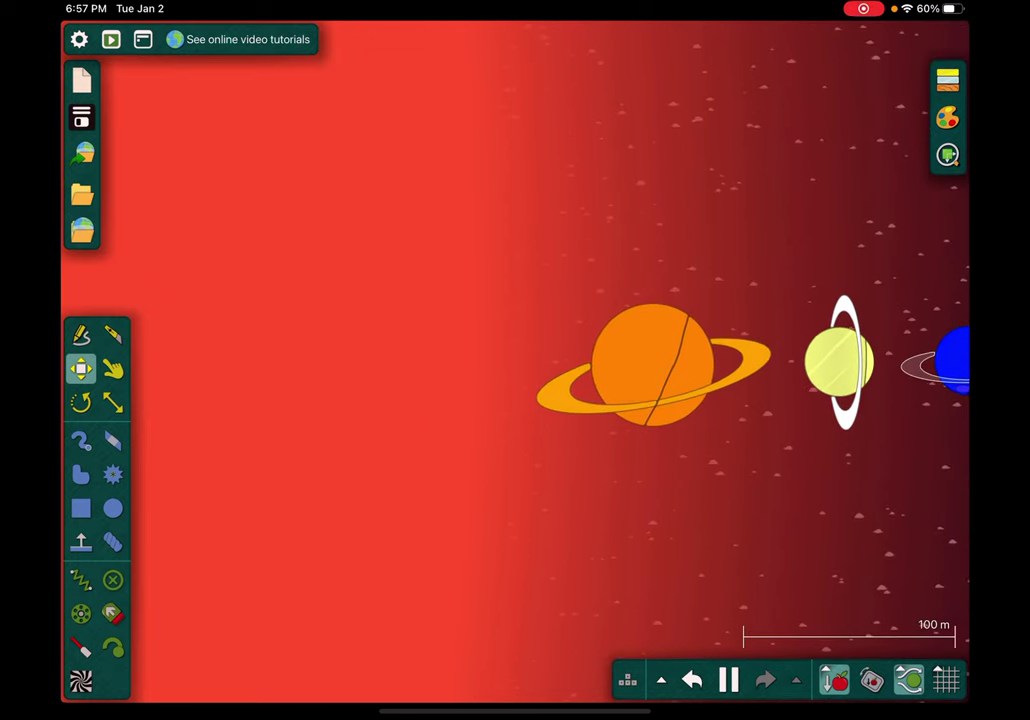
Erase the orange ringed planet by encircling it
click(81, 474)
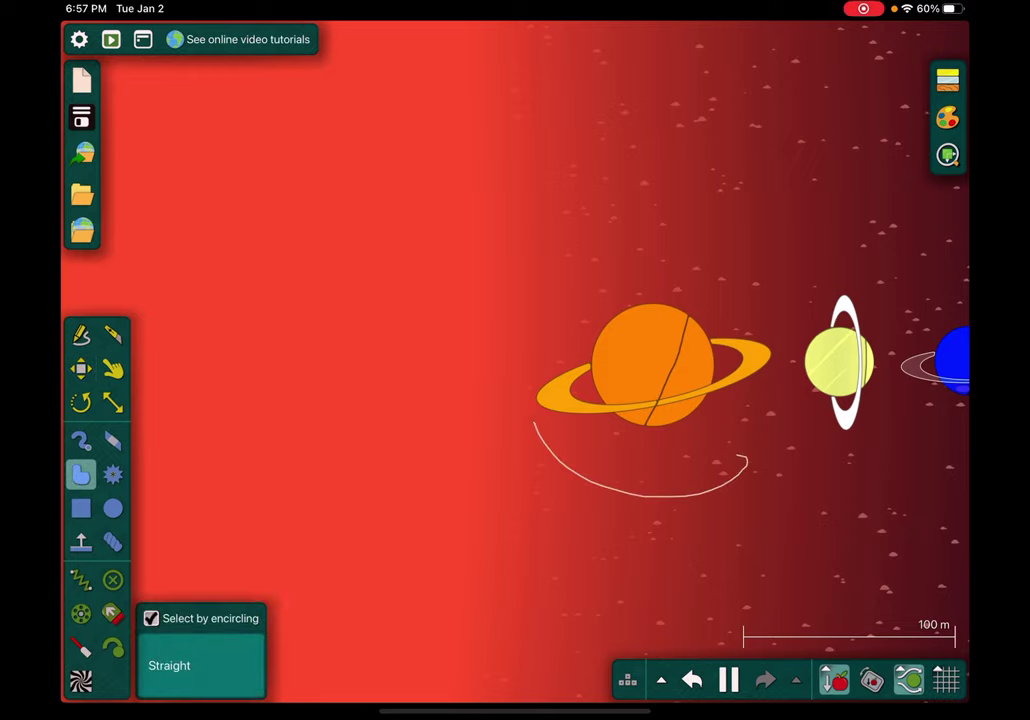
drag(527, 397, 600, 155)
click(652, 365)
click(664, 308)
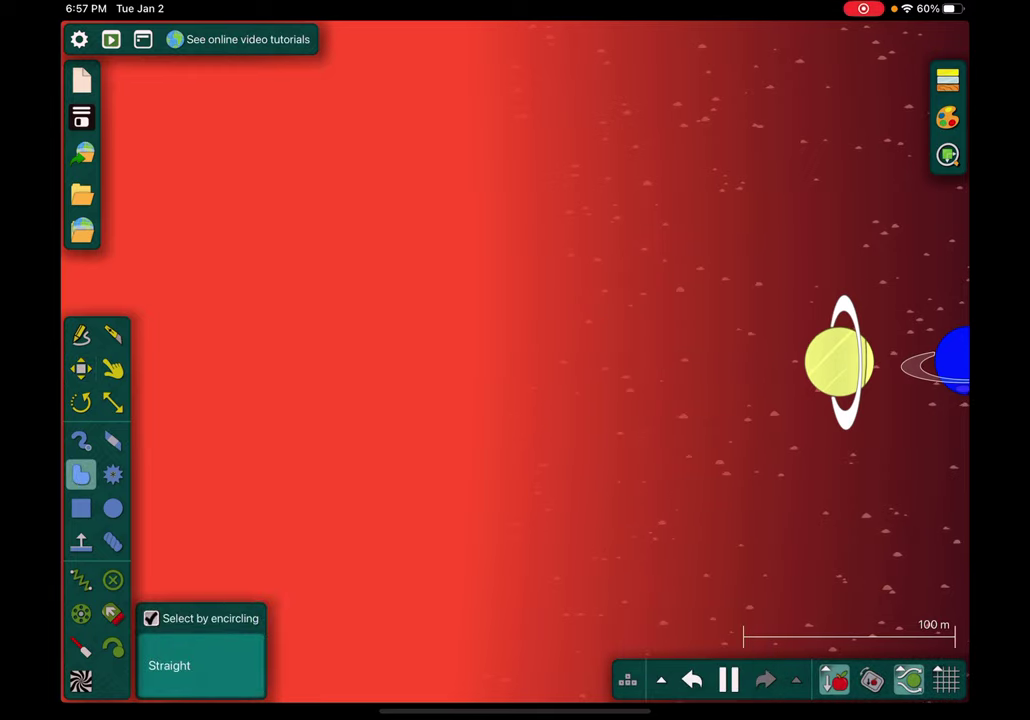
click(113, 508)
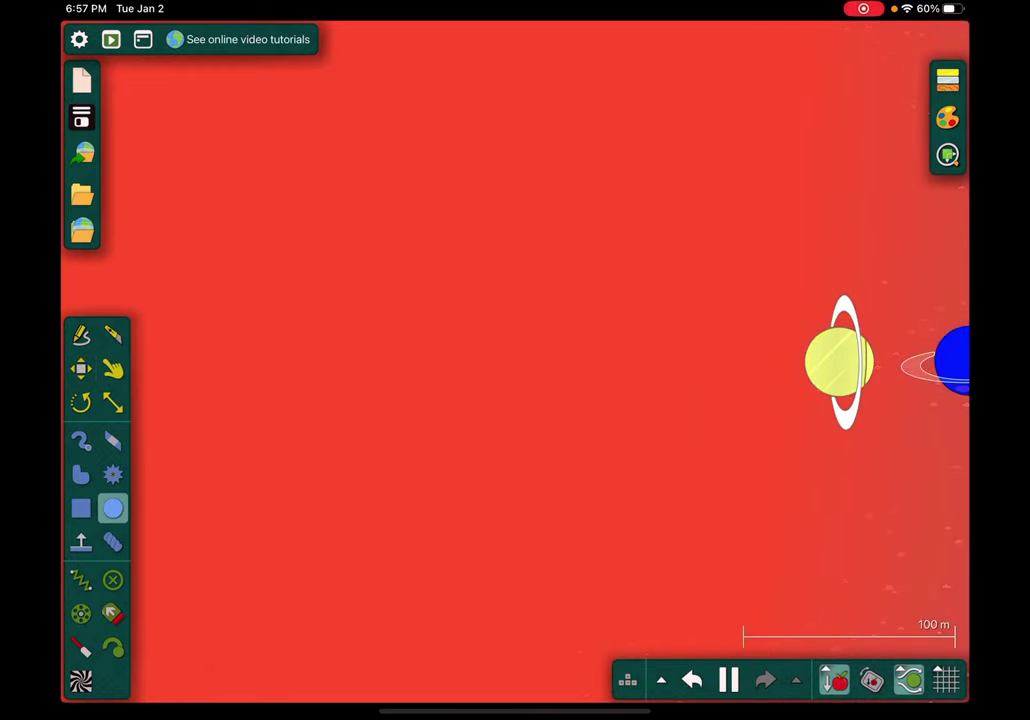
Recolour the red star orange with hue 30° and 100% saturation
click(355, 245)
click(406, 485)
drag(526, 284, 533, 284)
drag(611, 303, 637, 303)
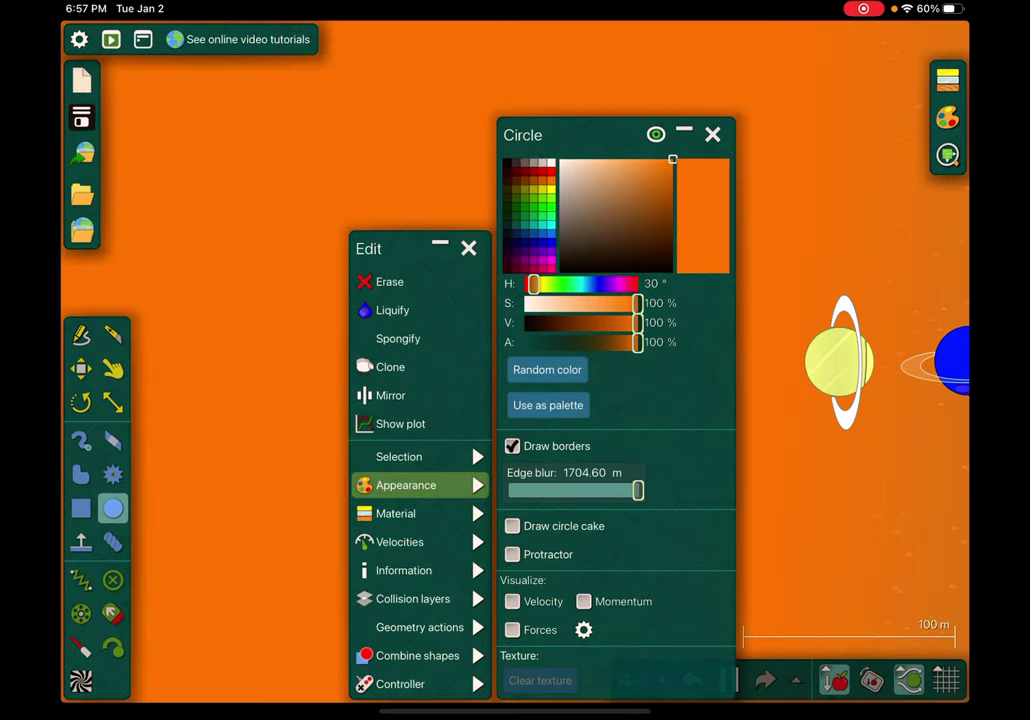
click(712, 134)
click(468, 248)
click(113, 369)
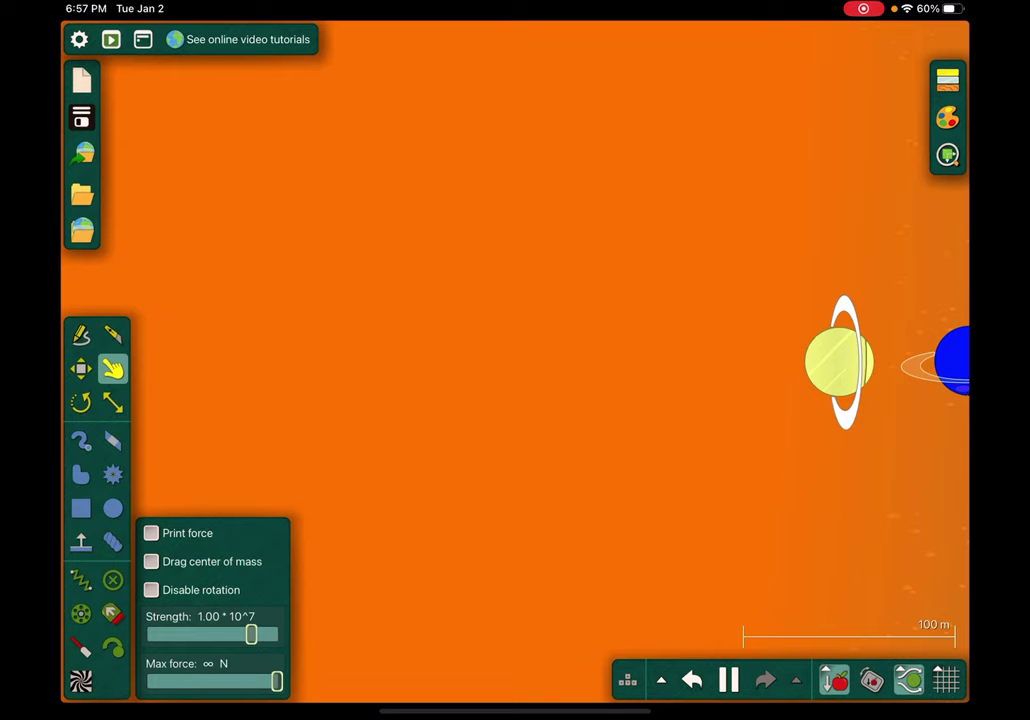
Bring up the edit options on the orange star to remove it
click(81, 369)
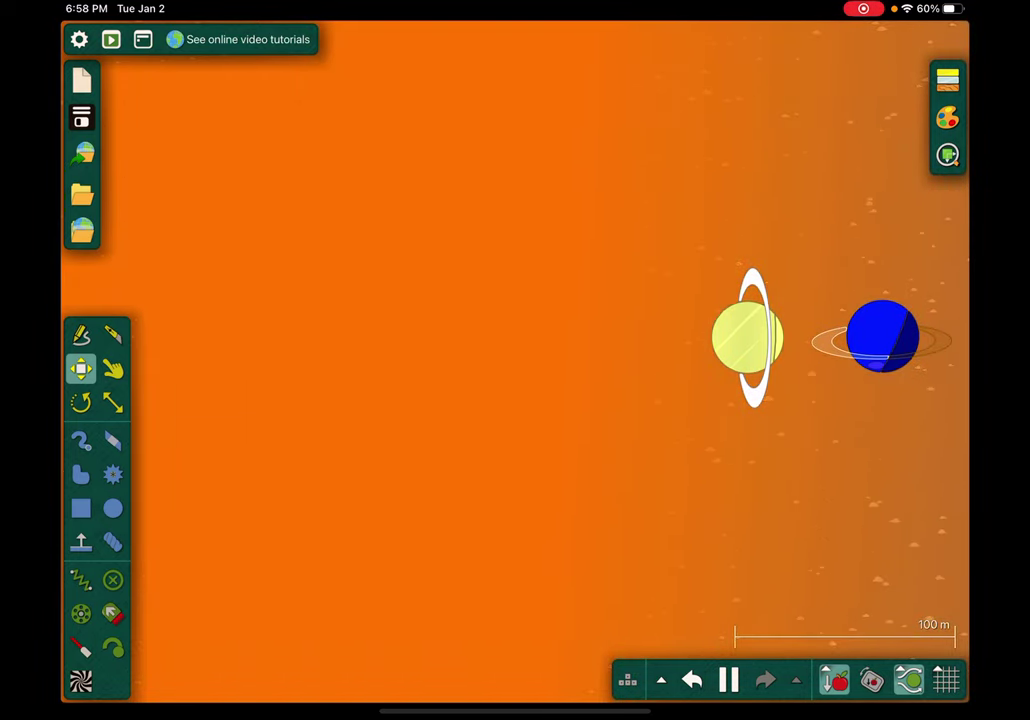
right_click(230, 240)
click(113, 508)
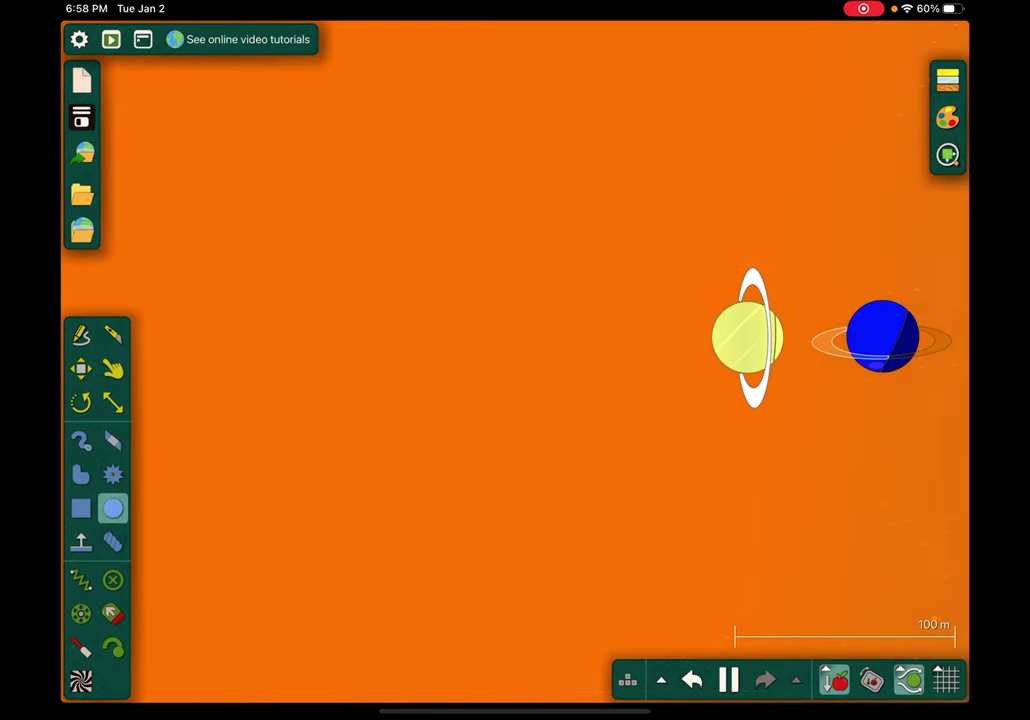
right_click(258, 232)
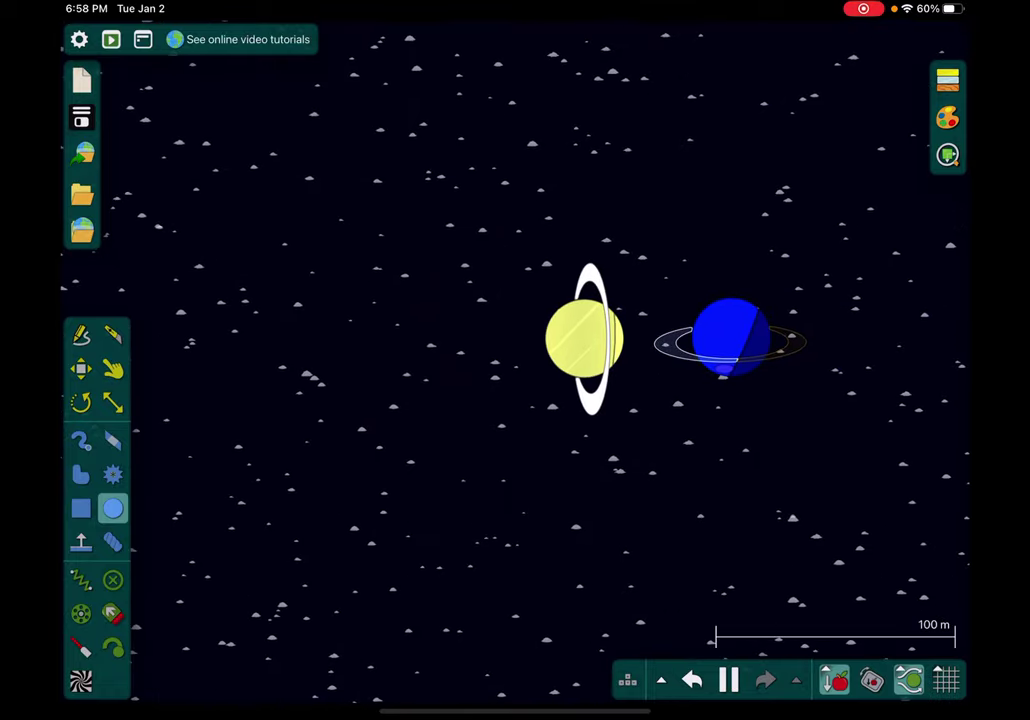
Undo the accidental huge circle and erase both remaining planets together
drag(860, 250, 460, 564)
click(692, 680)
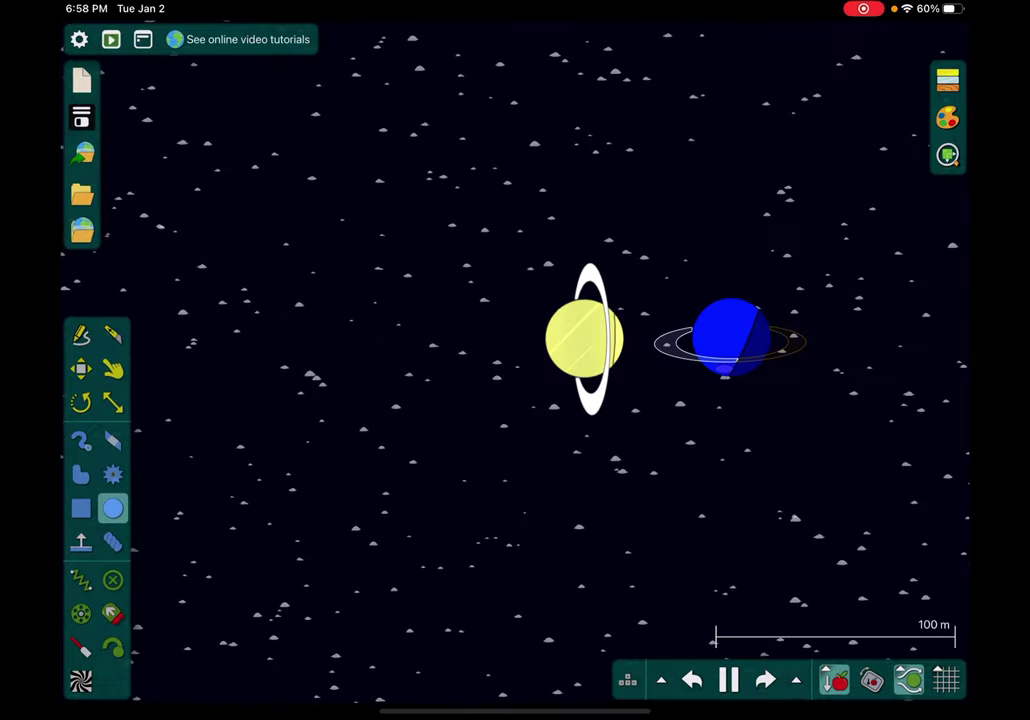
click(81, 474)
drag(858, 235, 326, 554)
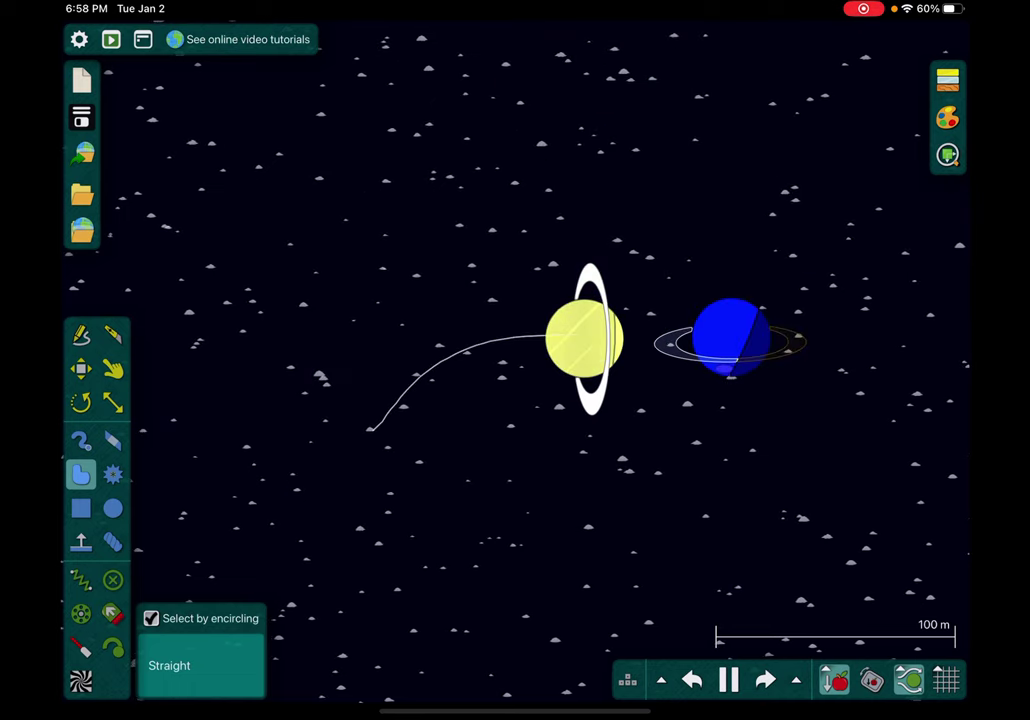
drag(836, 367, 840, 367)
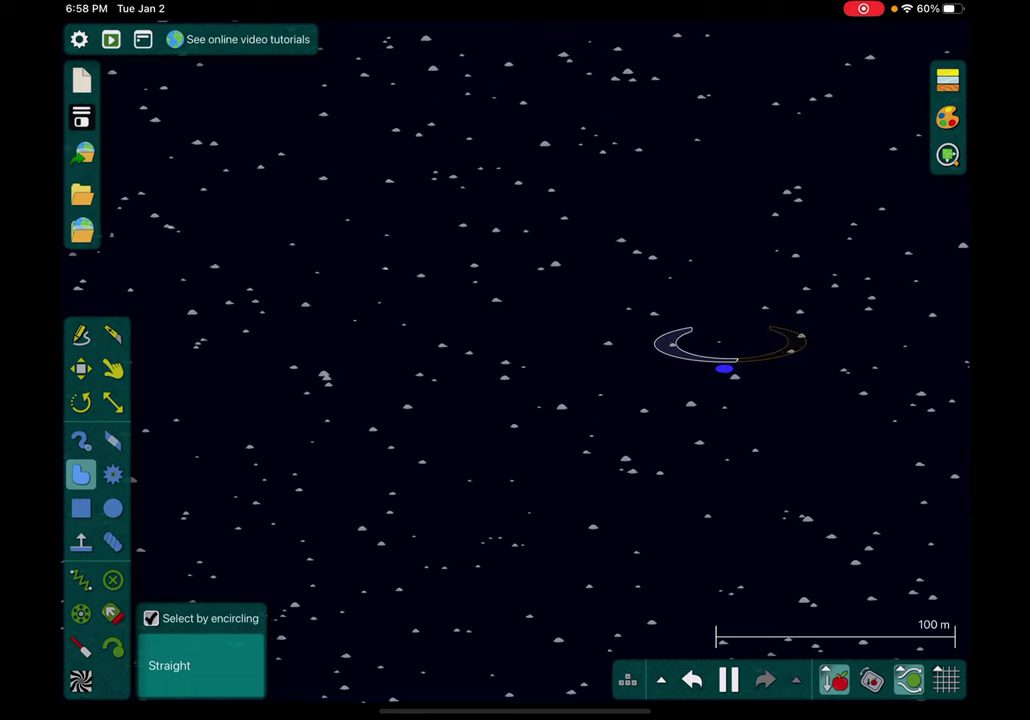
Scribble-erase the leftover ring halves and blue remnant
scroll(774, 301, up, 5)
mouse_move(271, 329)
mouse_down()
mouse_move(655, 524)
mouse_move(189, 437)
mouse_move(200, 437)
mouse_up()
drag(253, 317, 697, 490)
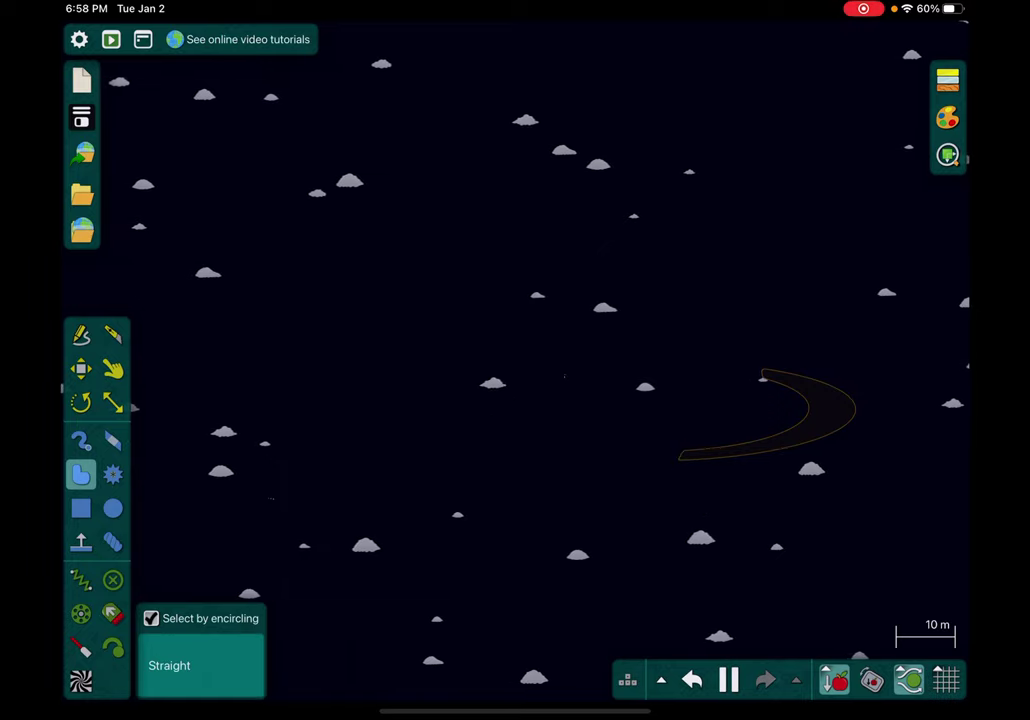
drag(426, 376, 700, 441)
click(113, 368)
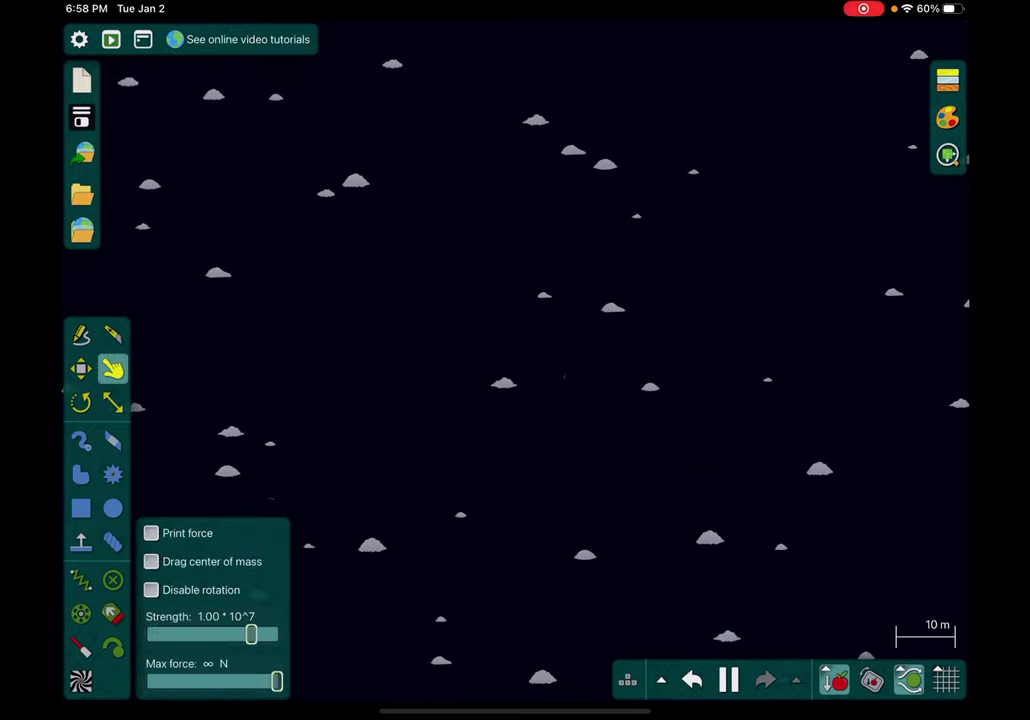
scroll(515, 400, down, 5)
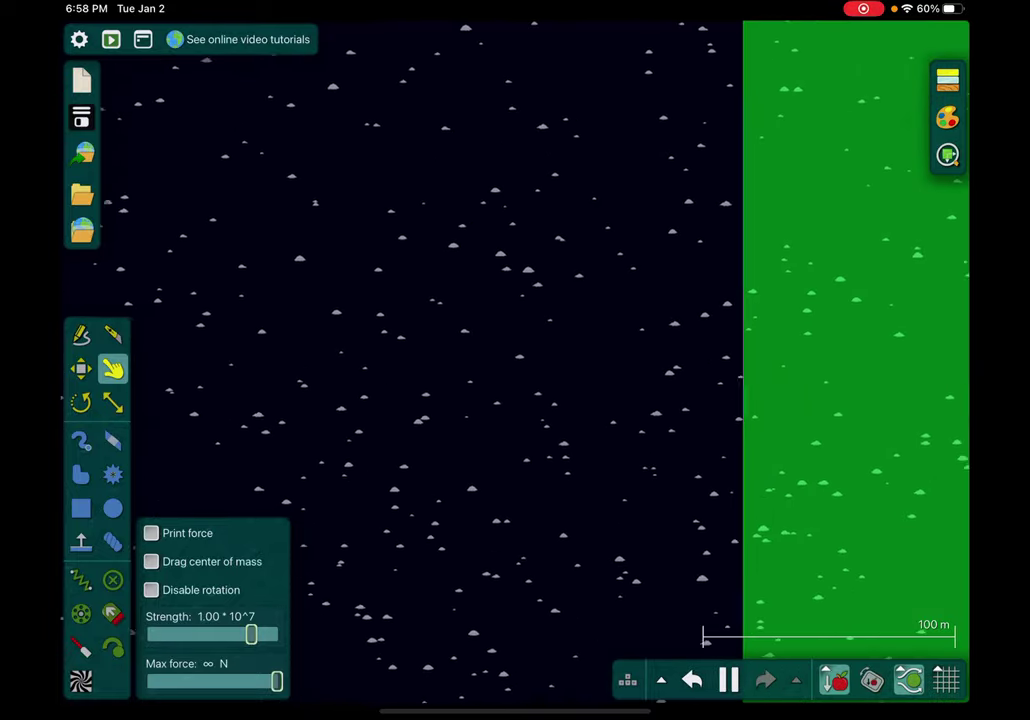
Erase the green ground
right_click(712, 516)
click(790, 281)
scroll(515, 400, up, 5)
click(113, 474)
Draw a large circle and make it yellow (hue 50°) with 1.00 m edge blur
click(113, 508)
drag(451, 400, 571, 400)
right_click(422, 356)
click(459, 485)
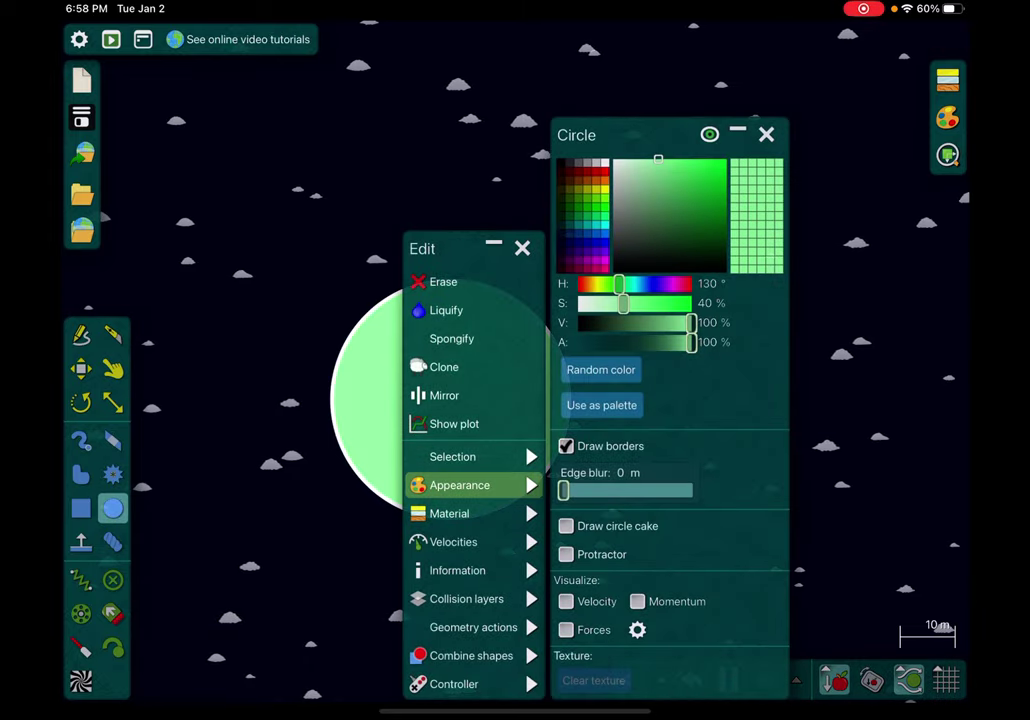
mouse_move(618, 283)
mouse_down()
mouse_move(590, 283)
mouse_move(691, 303)
mouse_up()
drag(563, 490, 691, 490)
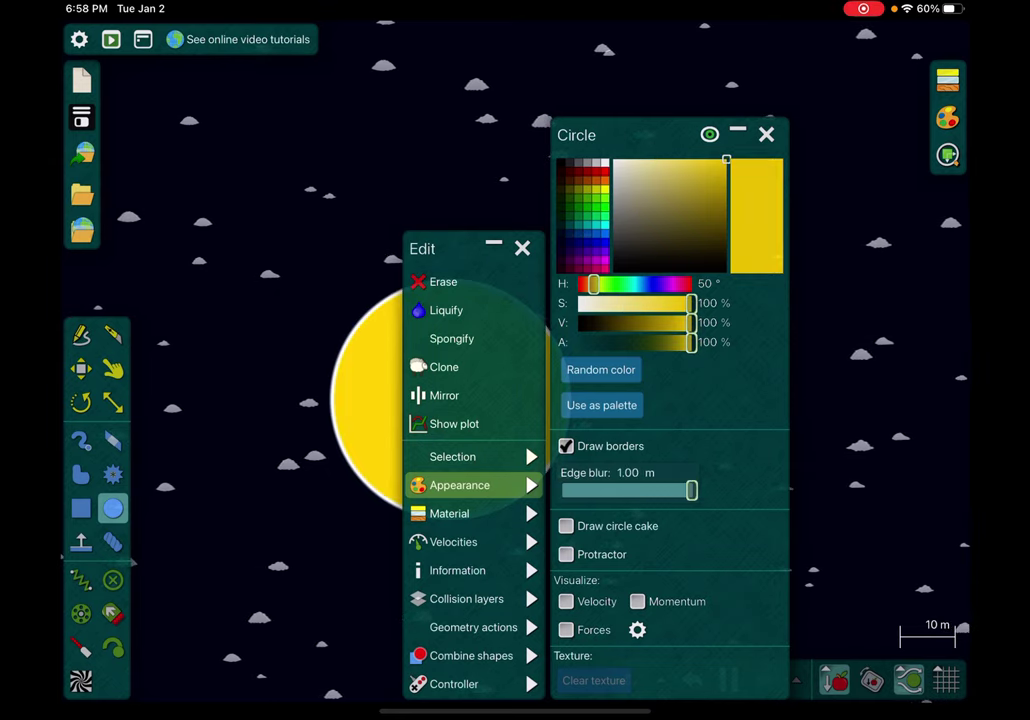
scroll(560, 420, up, 10)
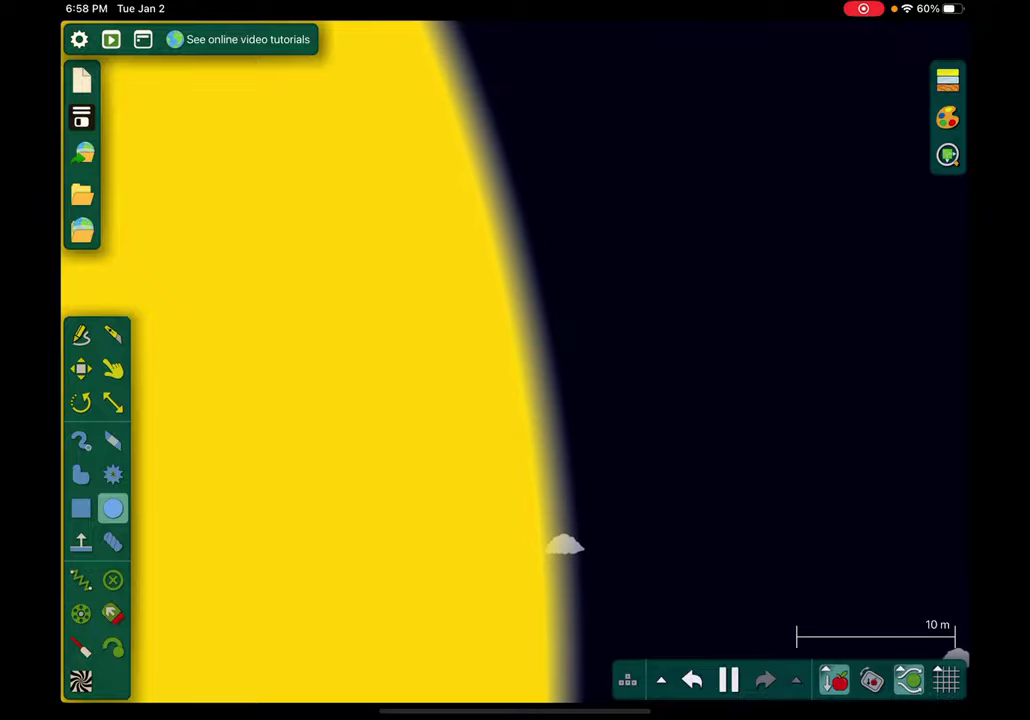
scroll(515, 360, down, 10)
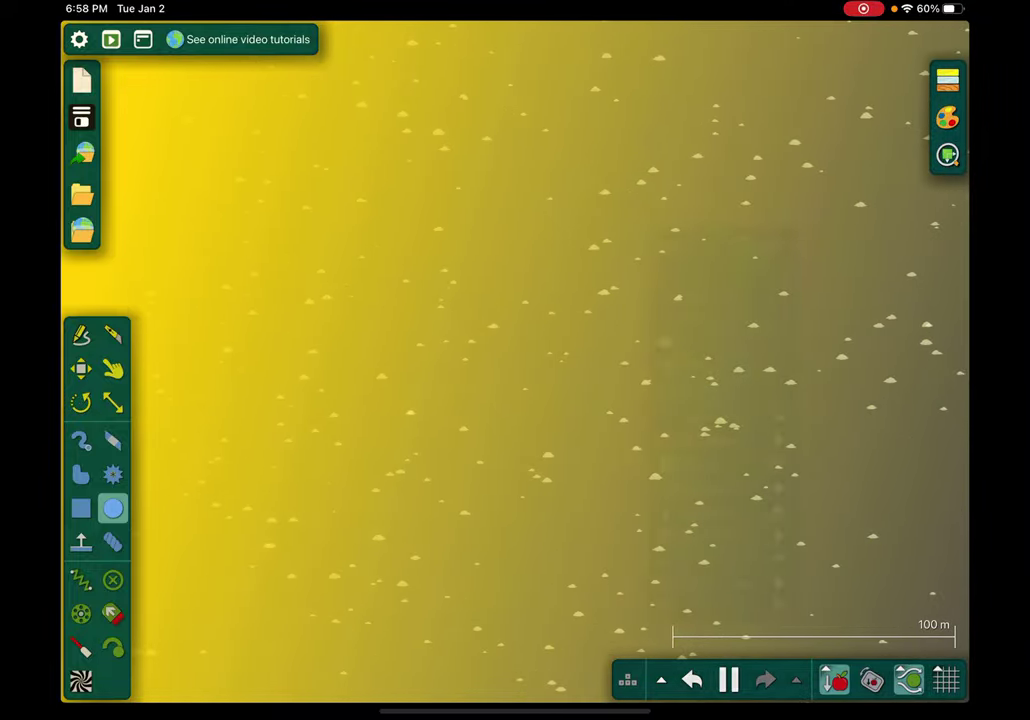
Draw two small green test circles on the canvas
right_click(622, 356)
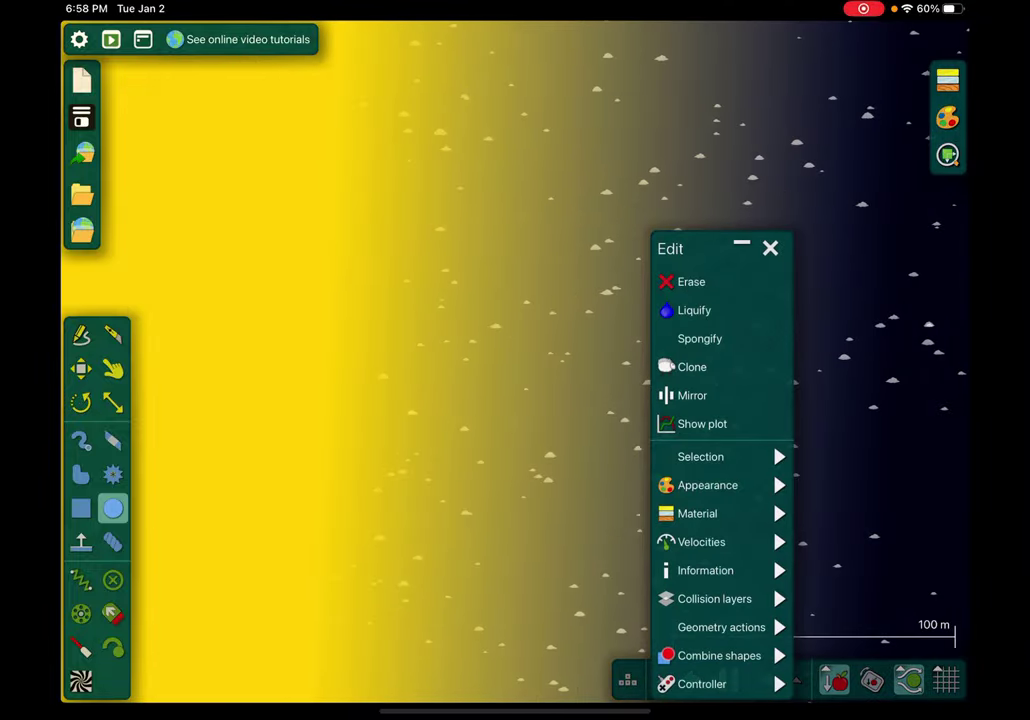
click(622, 379)
drag(593, 172, 650, 228)
drag(329, 420, 390, 480)
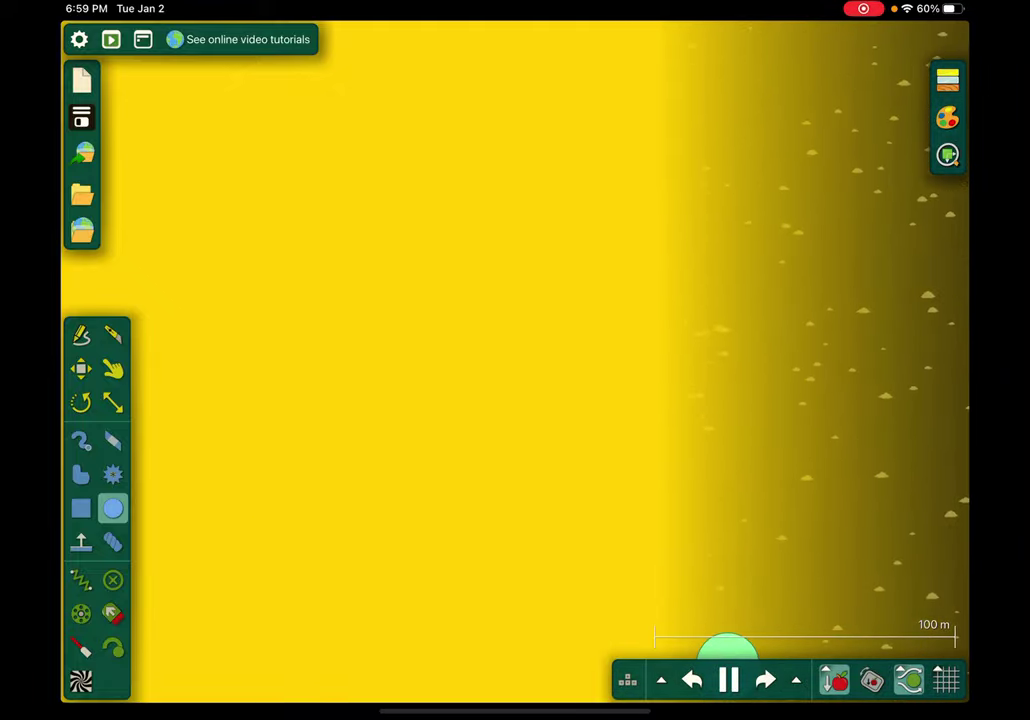
Open the saved-scenes browser showing 1-48 of 288 scenes
click(113, 369)
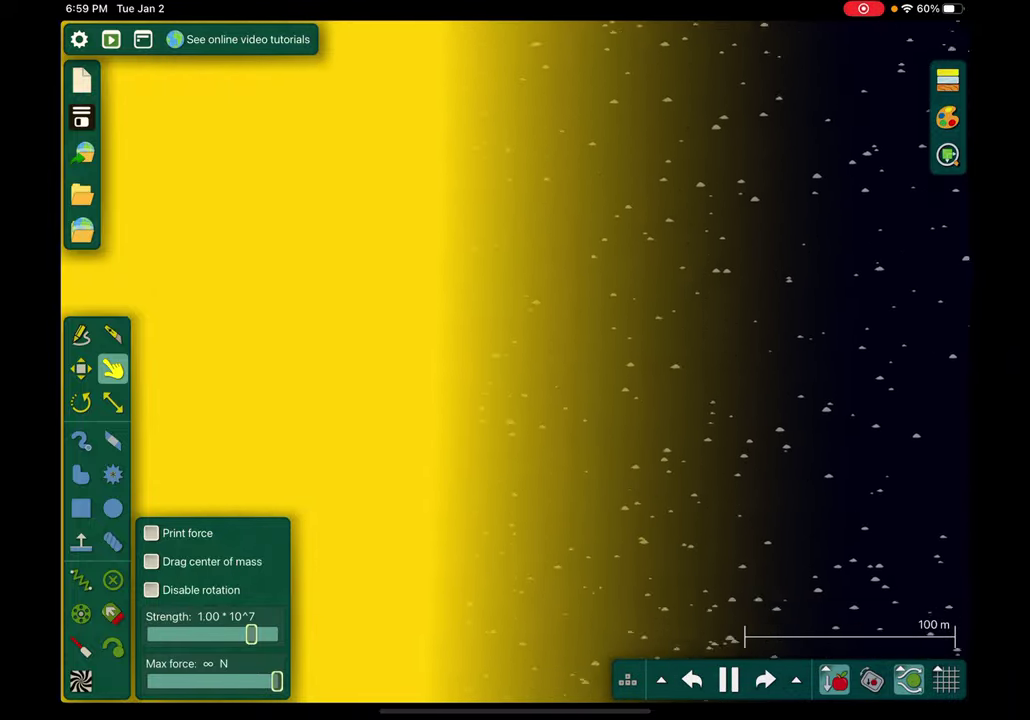
right_click(240, 245)
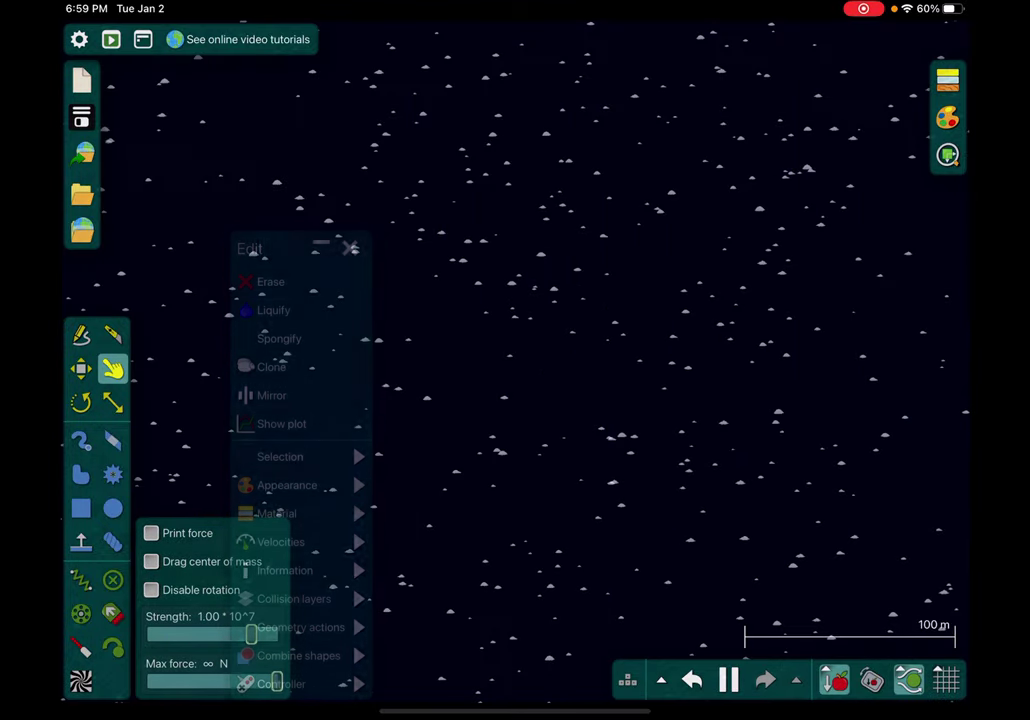
click(82, 193)
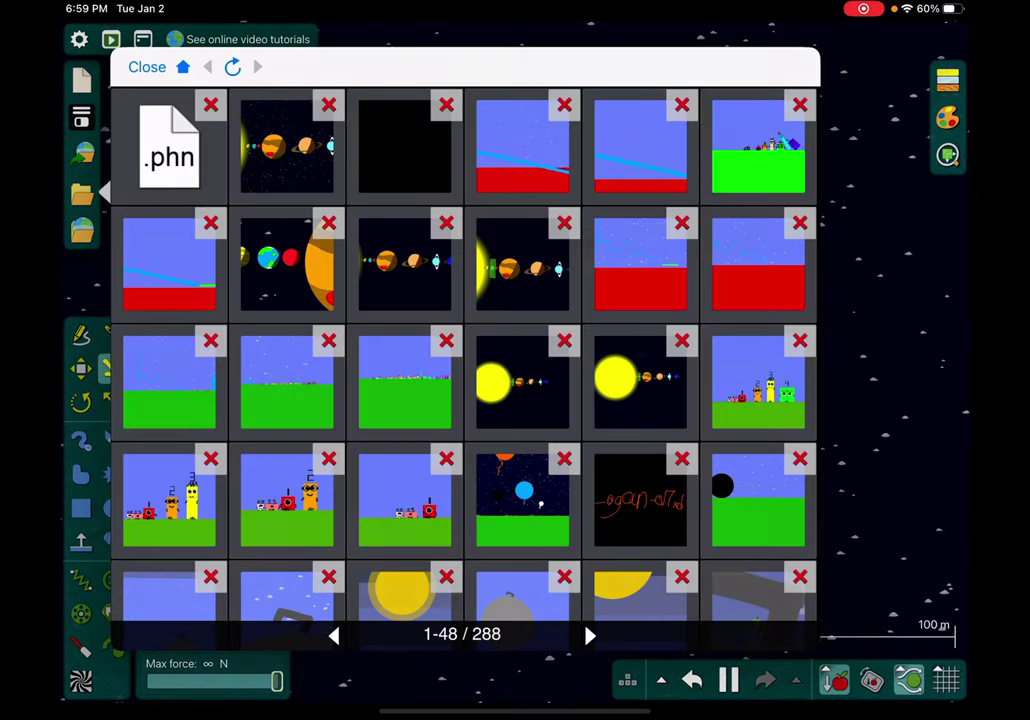
Load the solar-system scene with planets in a row and reopen the scene browser
click(522, 264)
click(82, 193)
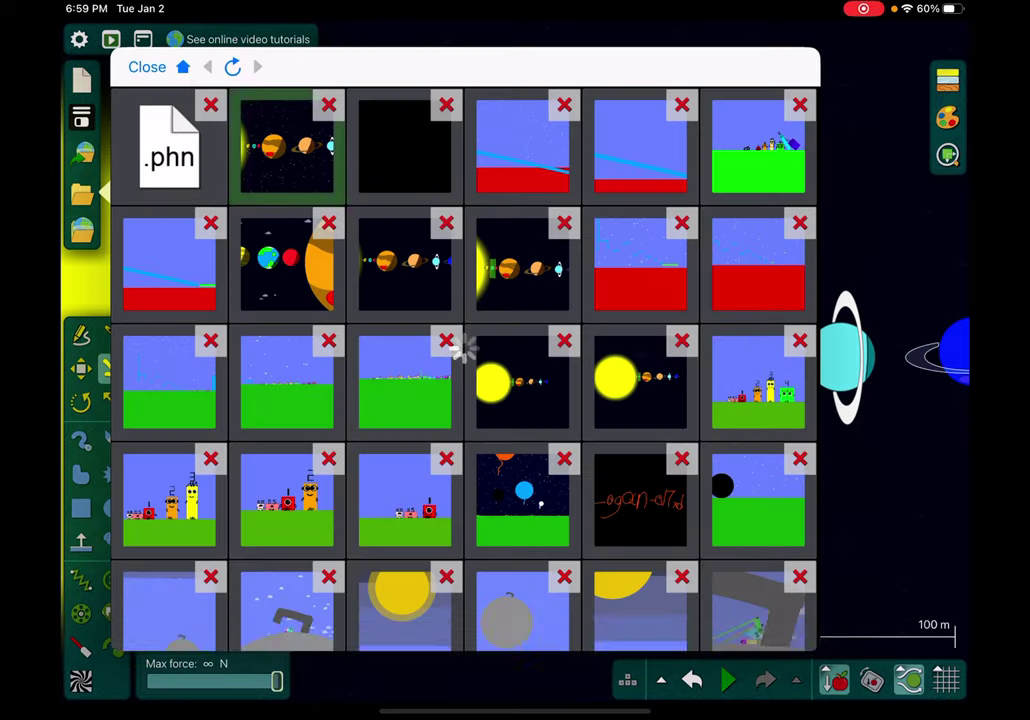